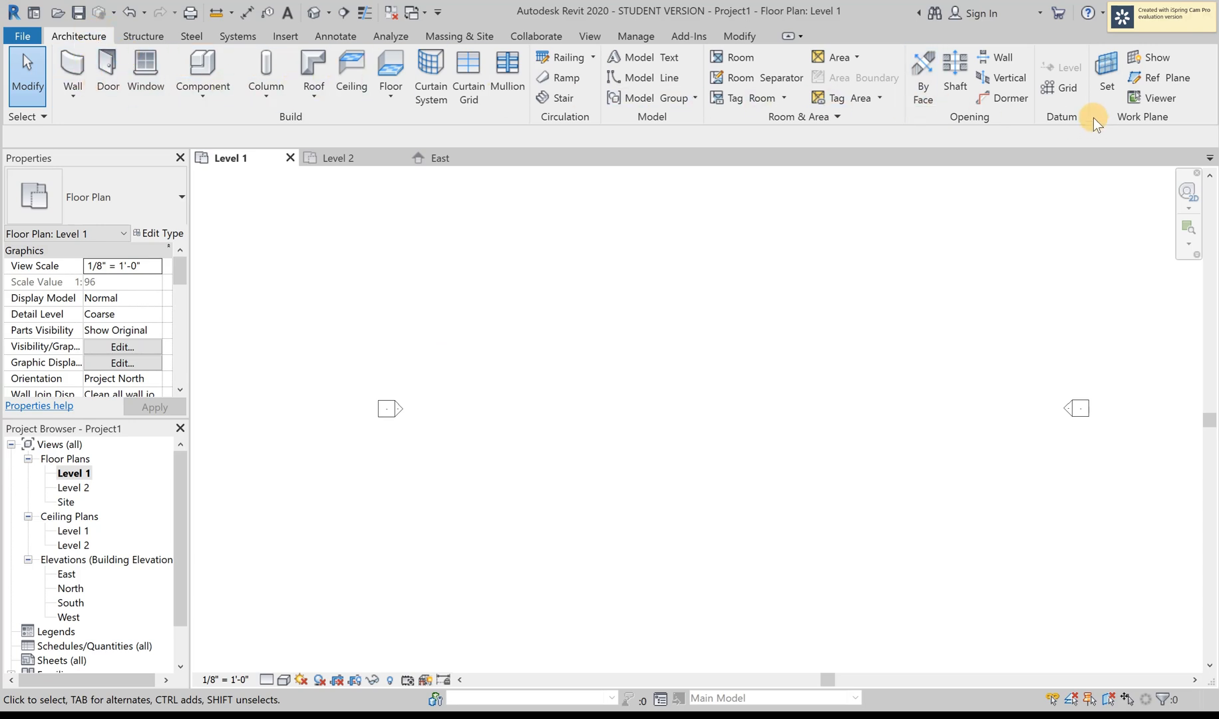
Draw the first vertical grid line in the Level 1 plan, between the two side elevation markers
left_click(1060, 88)
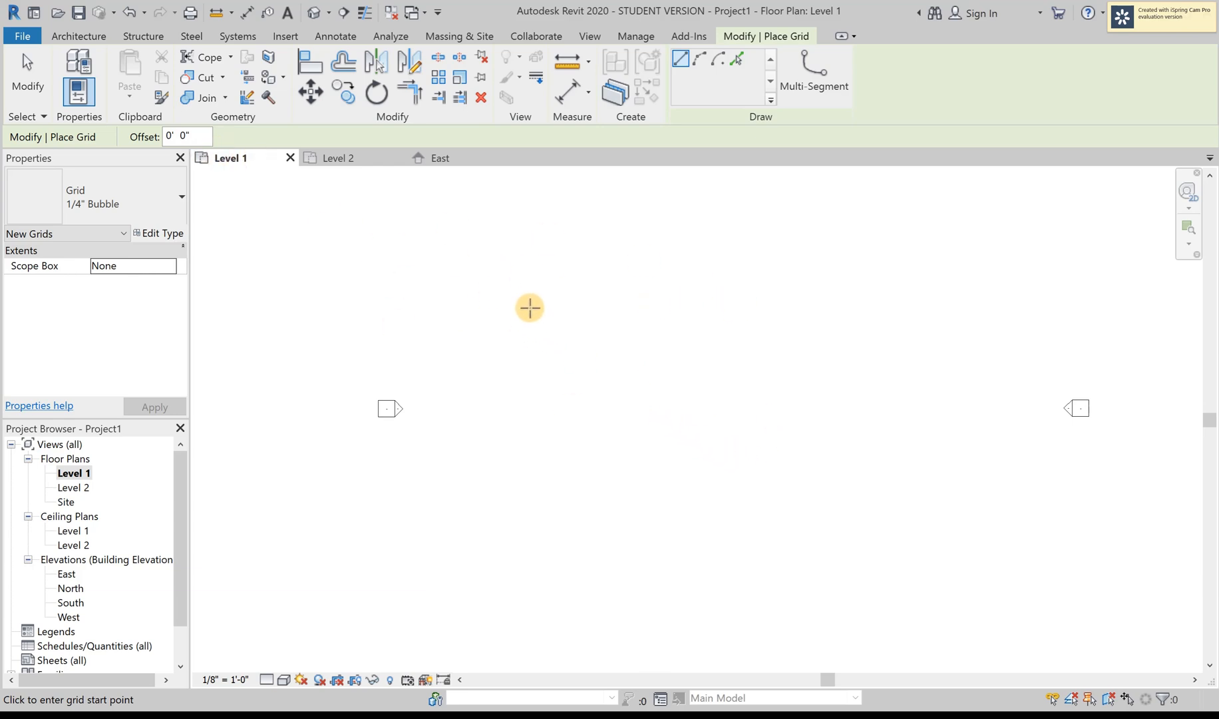
left_click(535, 287)
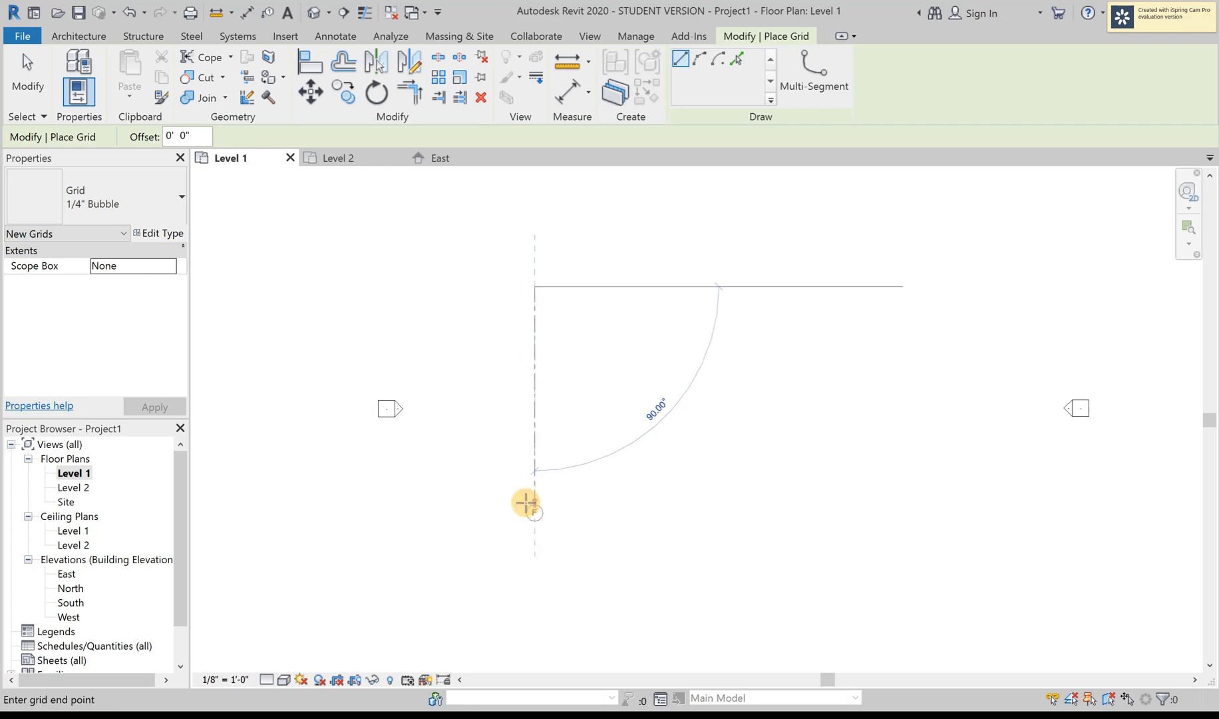
left_click(532, 540)
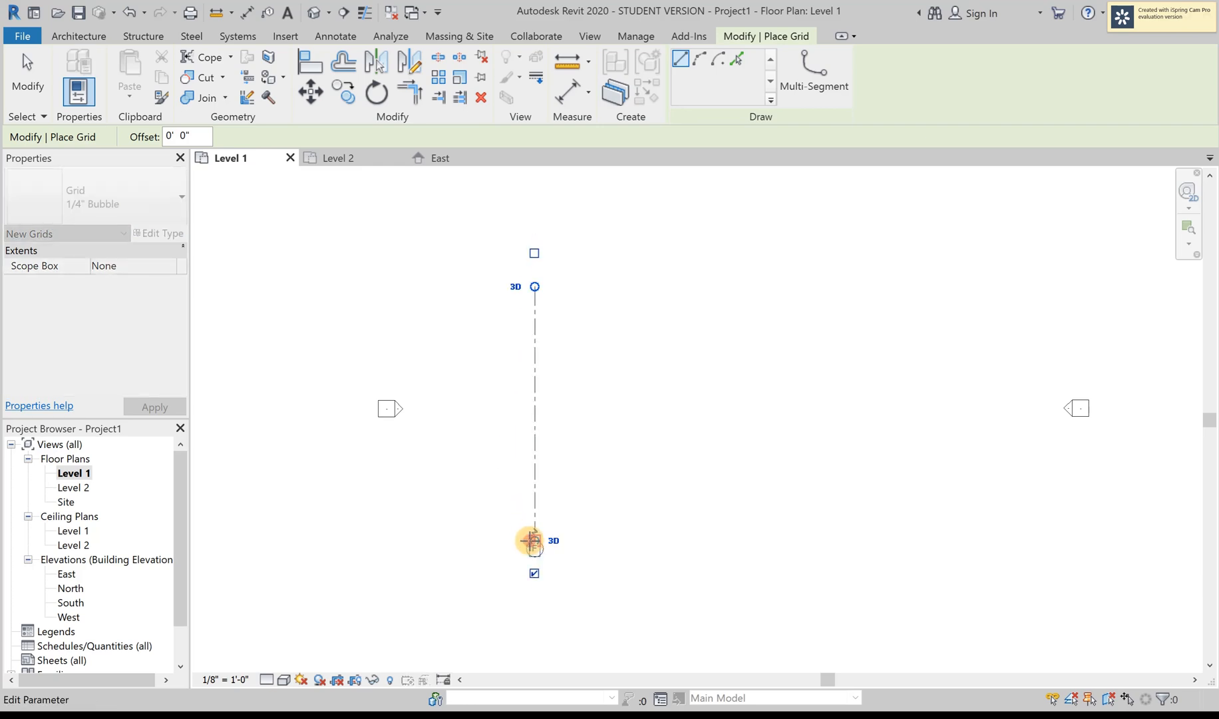
Rename the vertical grid line's bubble as 1
scroll(545, 563, "up", 5)
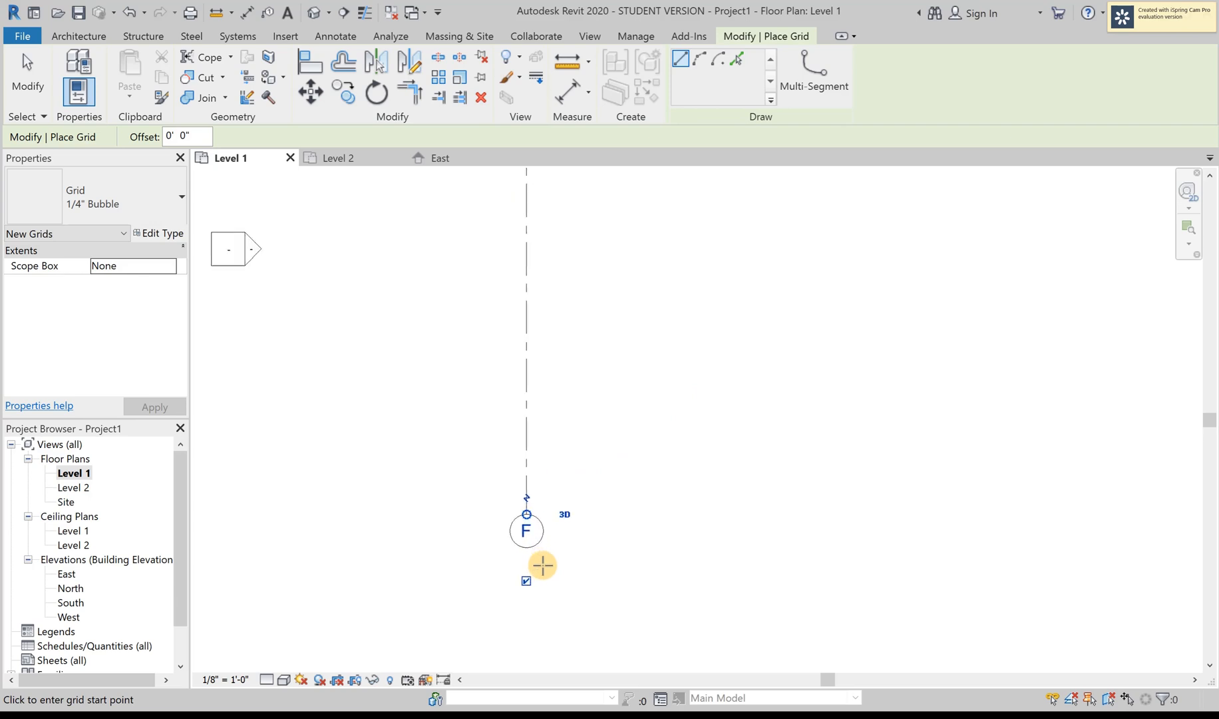
left_click(512, 495)
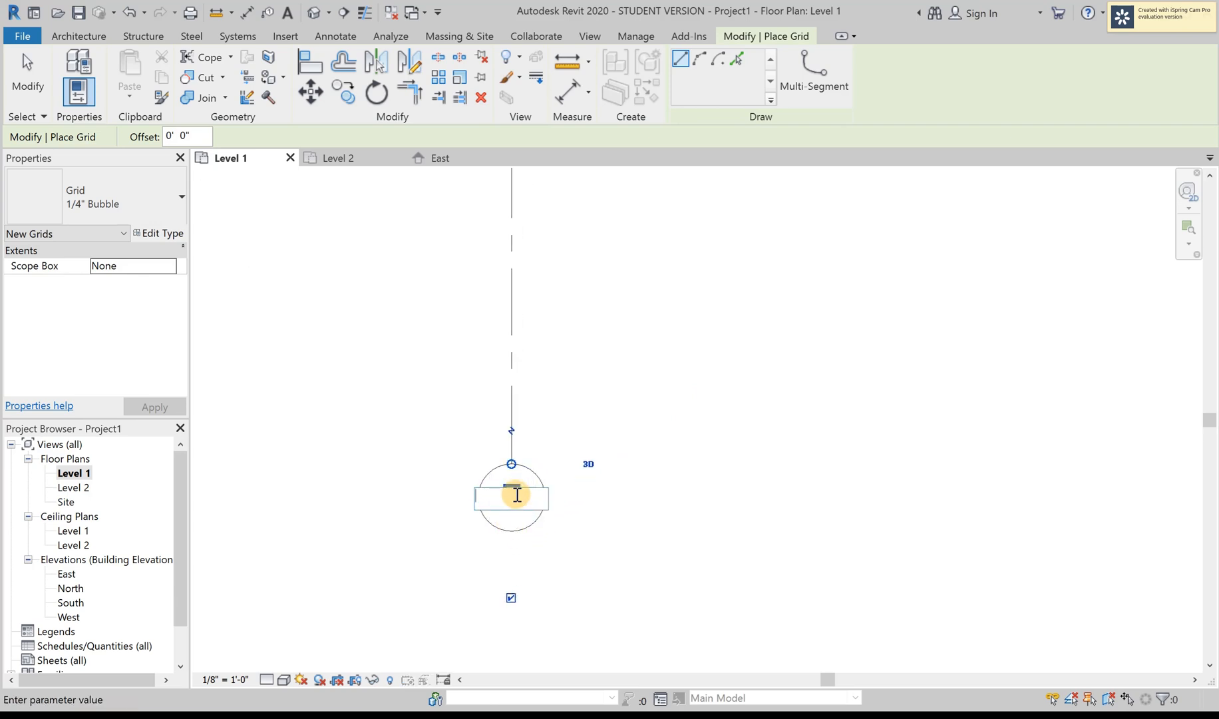
type("1")
key("Return")
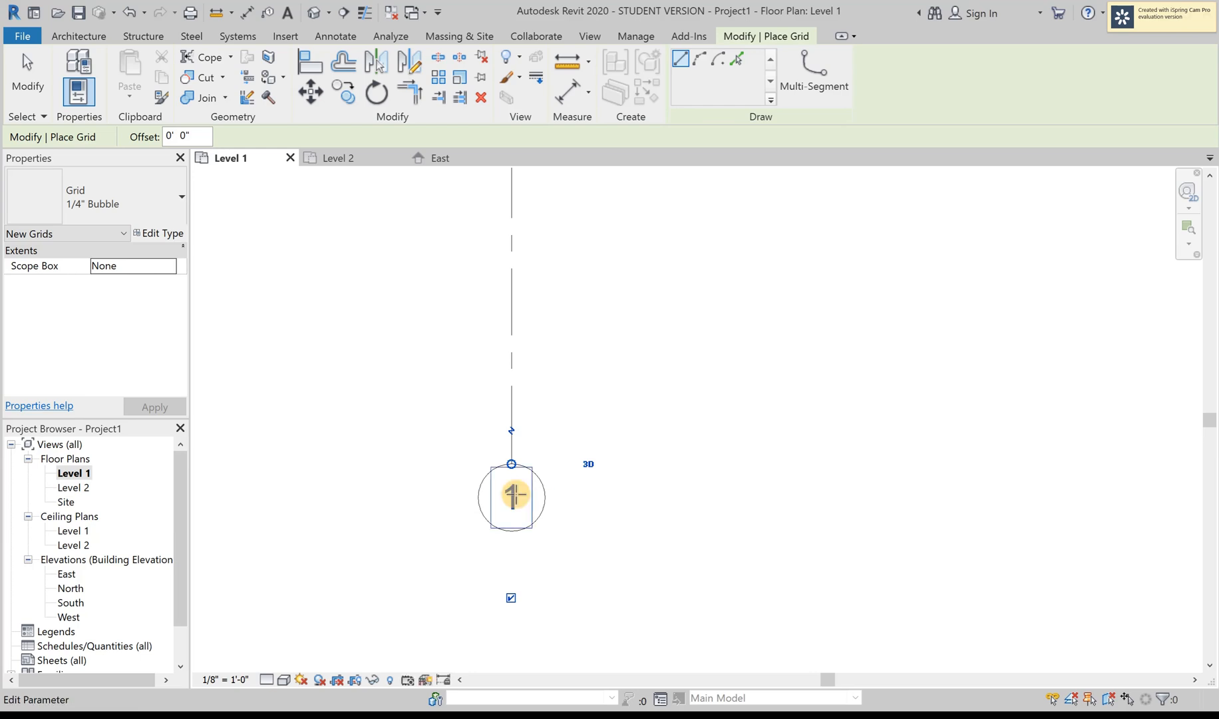
scroll(556, 484, "down", 2)
scroll(555, 484, "down", 2)
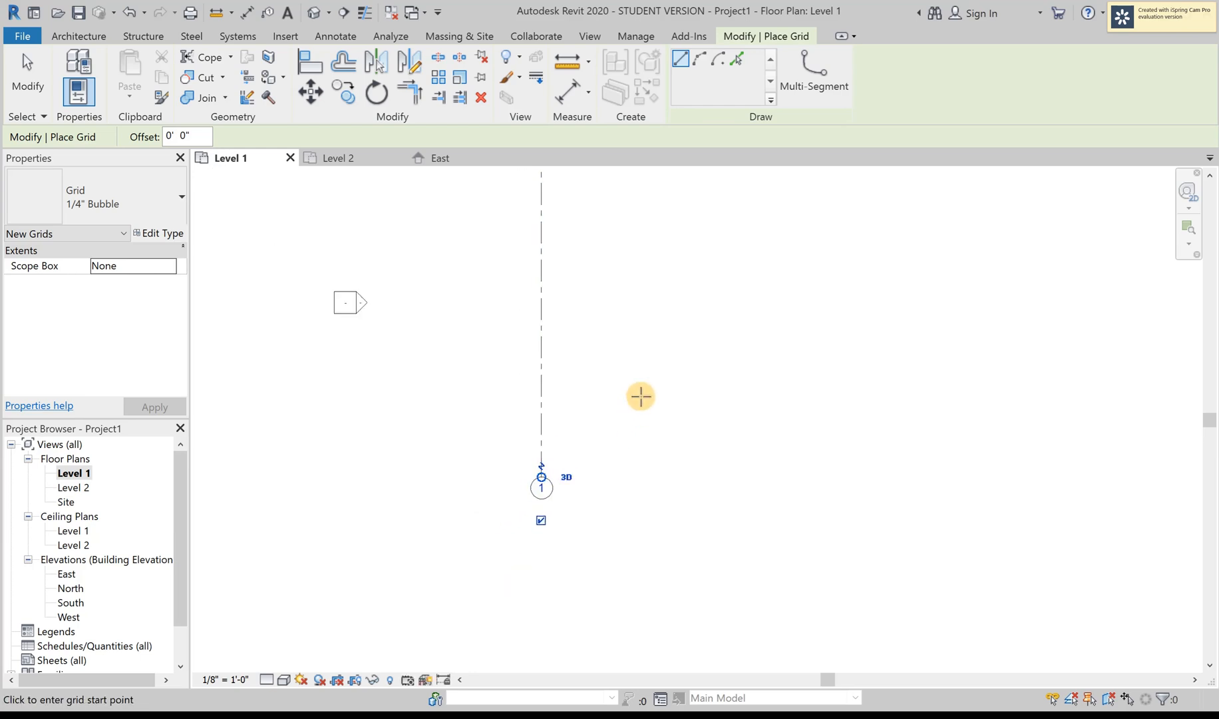
Draw three more vertical grid lines aligned with both ends of grid 1, spaced about 14'-6", 16'-0" and 16'-0" apart going right
middle_click_drag(640, 397, 623, 489)
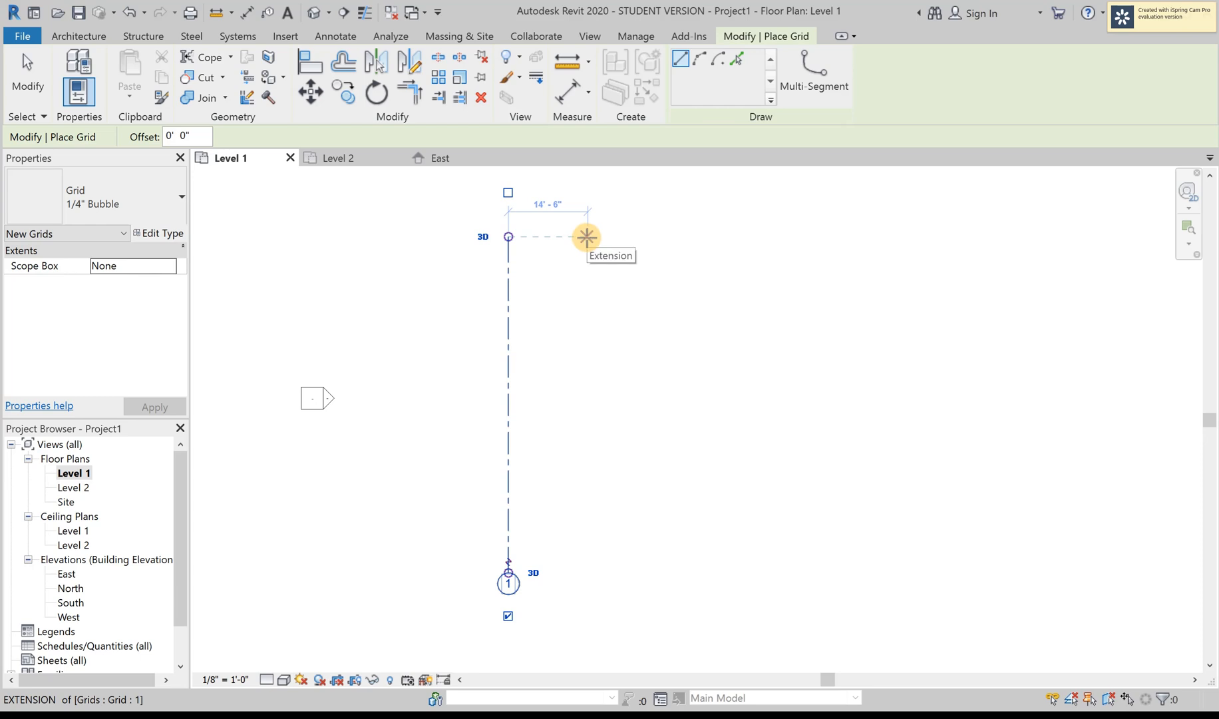
left_click(587, 237)
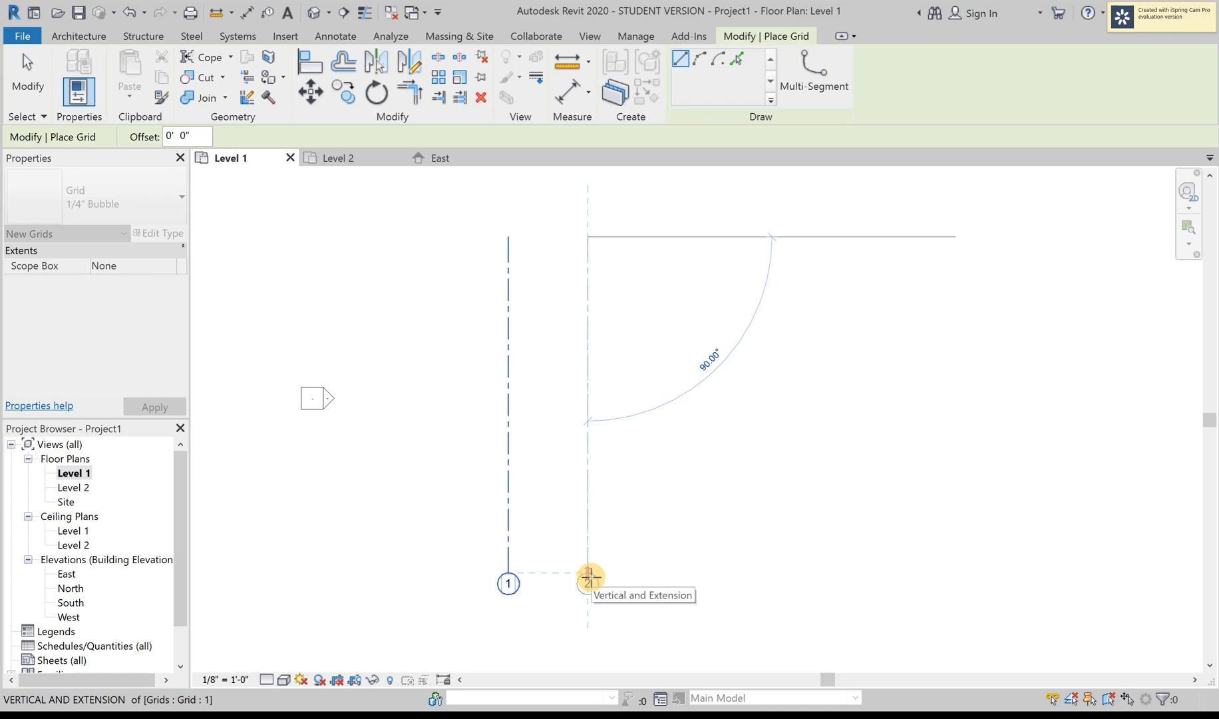
left_click(589, 577)
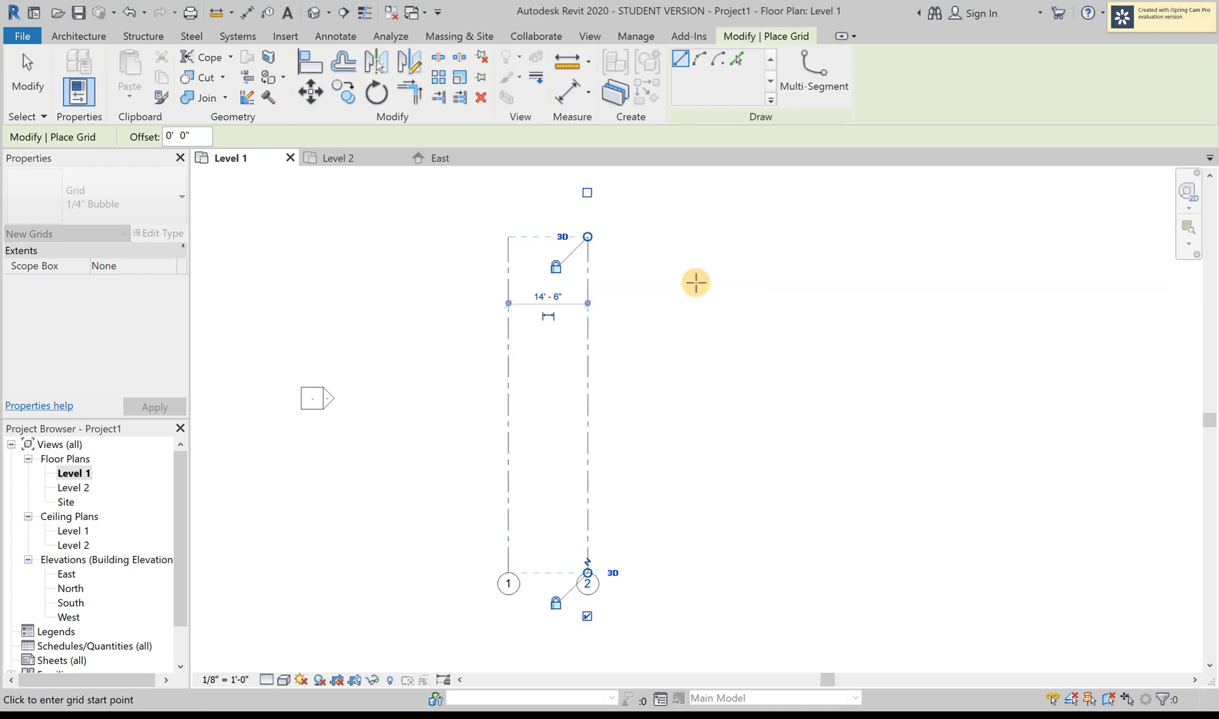
left_click(675, 237)
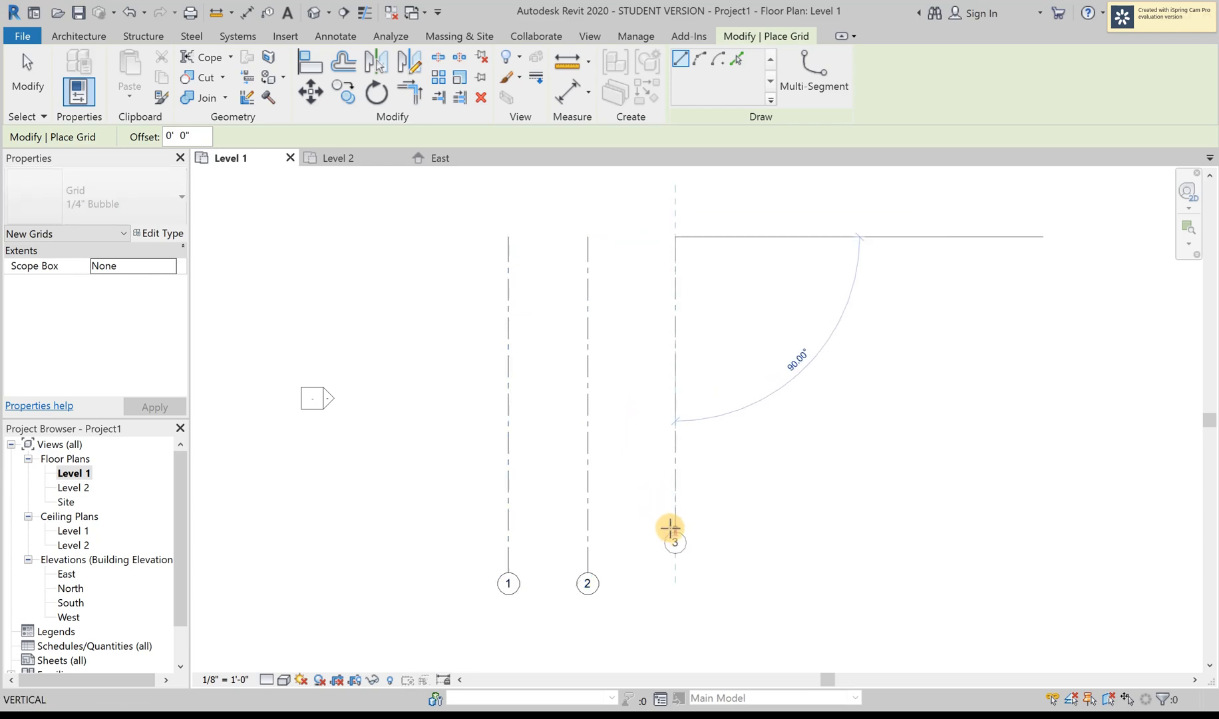
left_click(675, 567)
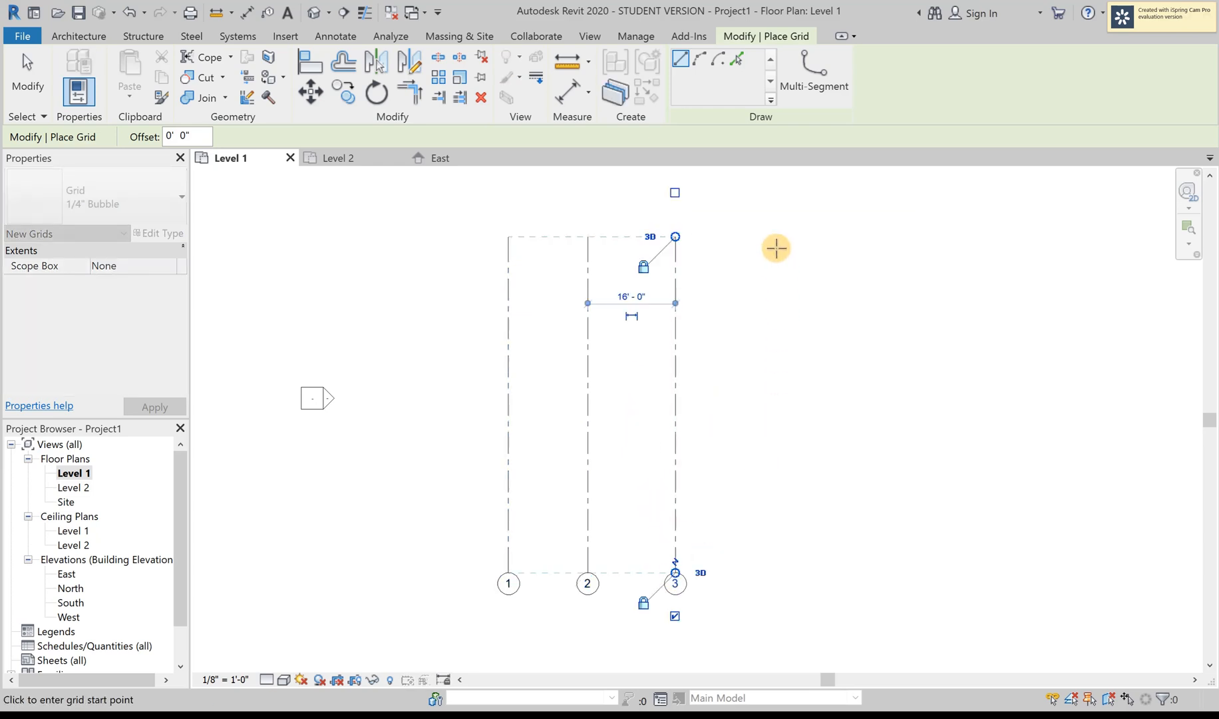
left_click(763, 236)
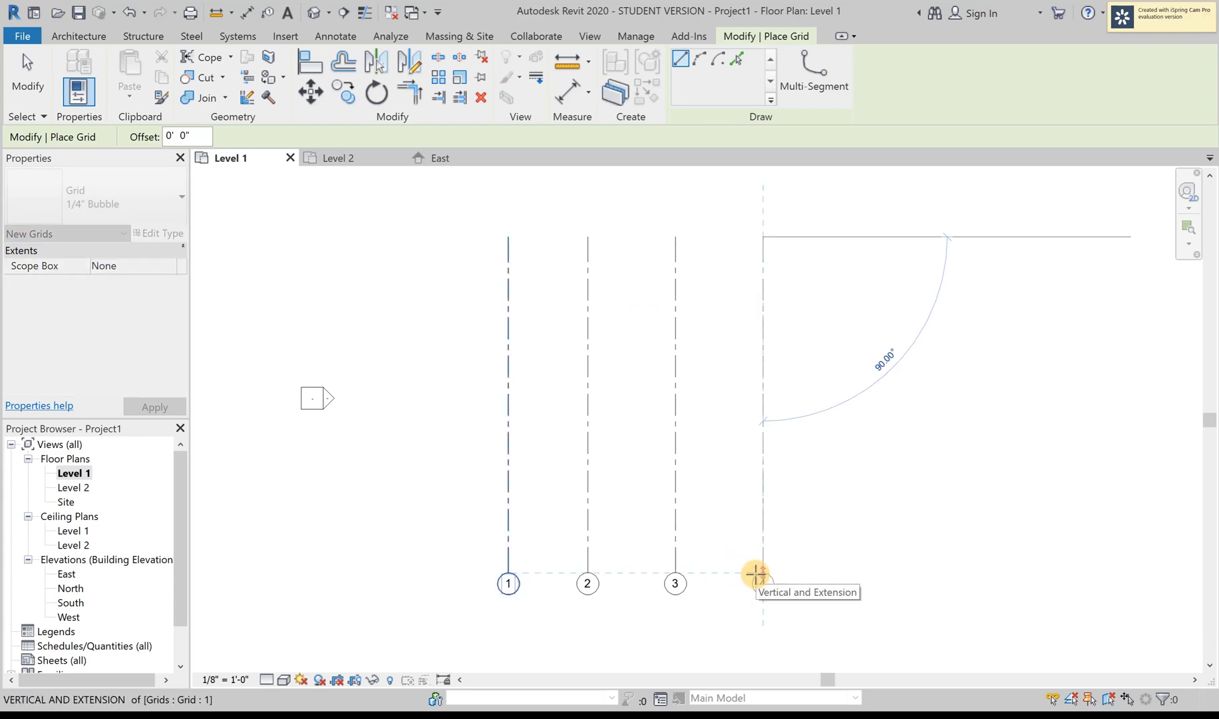
left_click(756, 573)
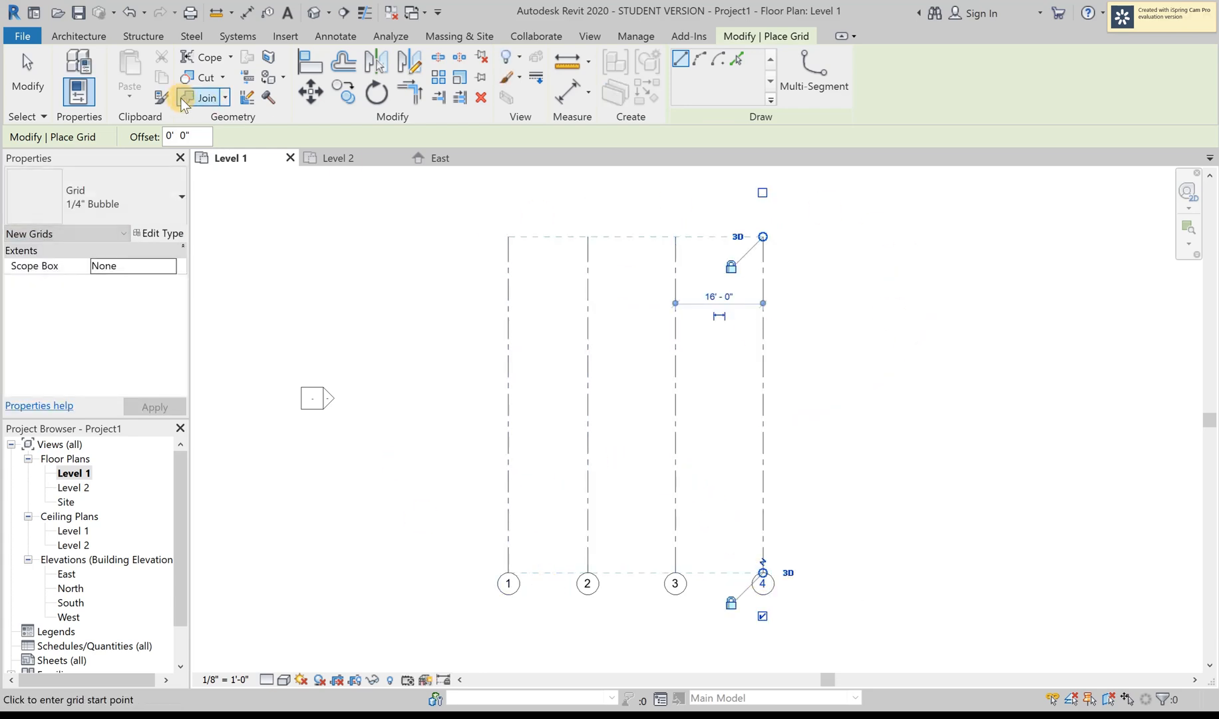
left_click(28, 73)
left_click(509, 272)
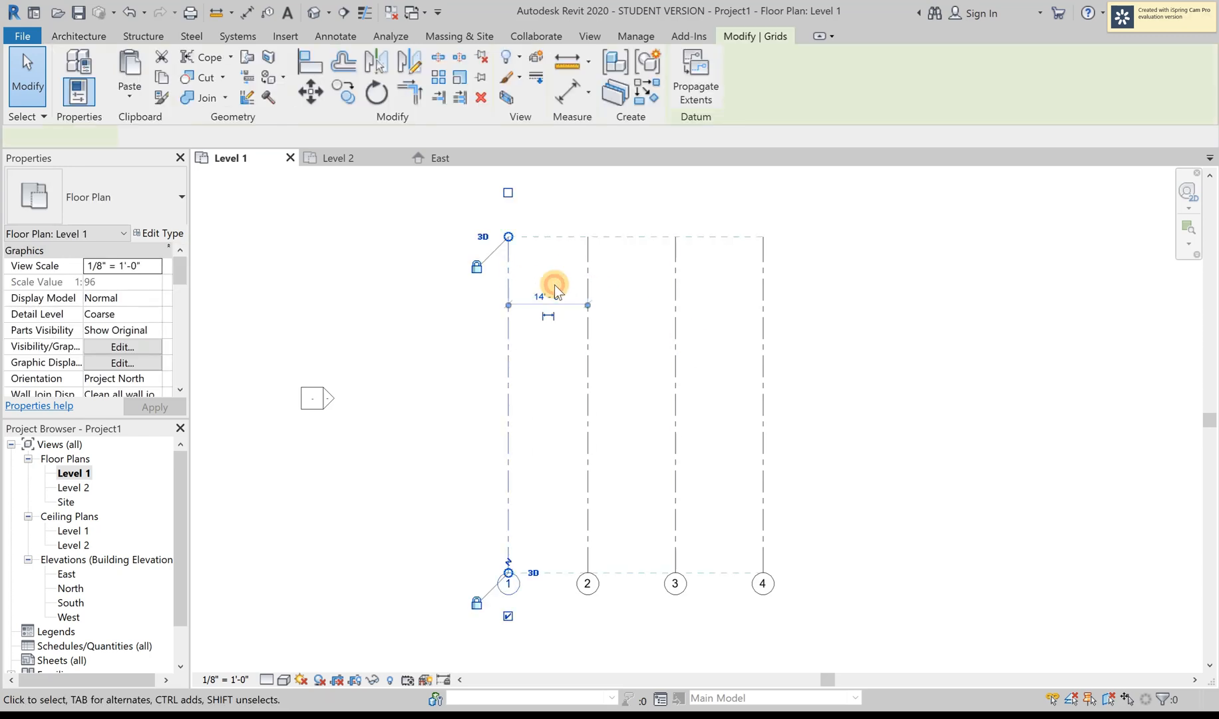
left_click(672, 336)
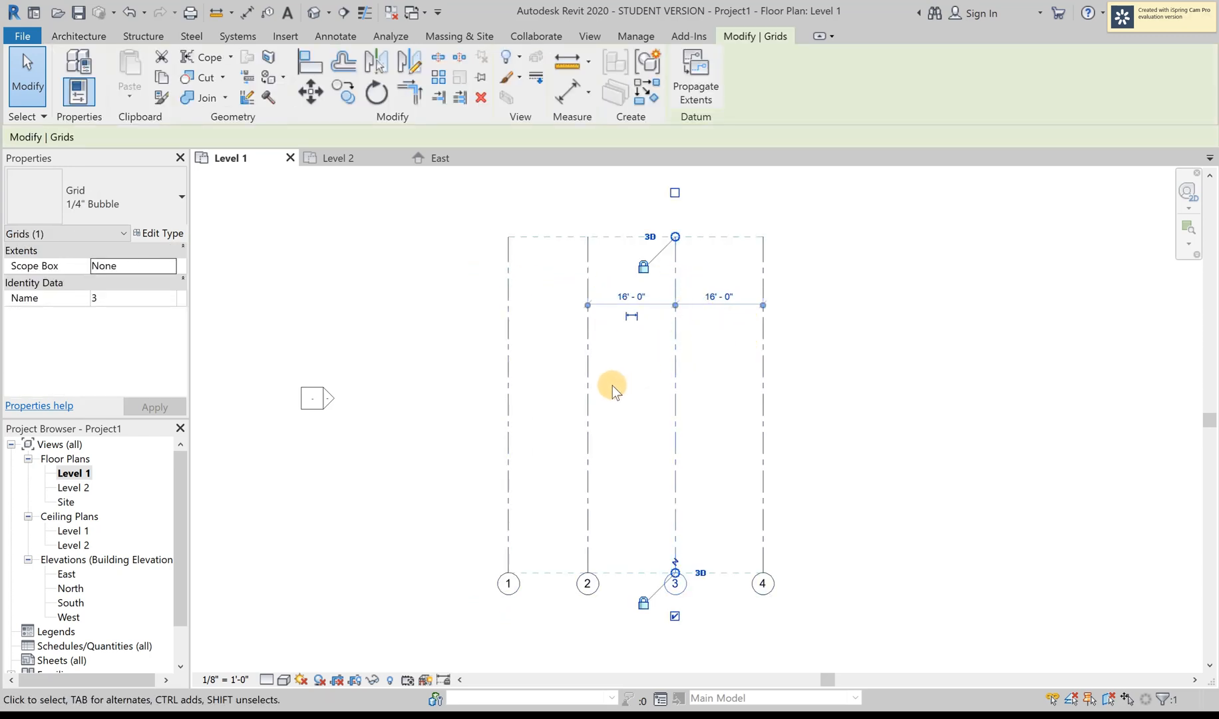
left_click(508, 374)
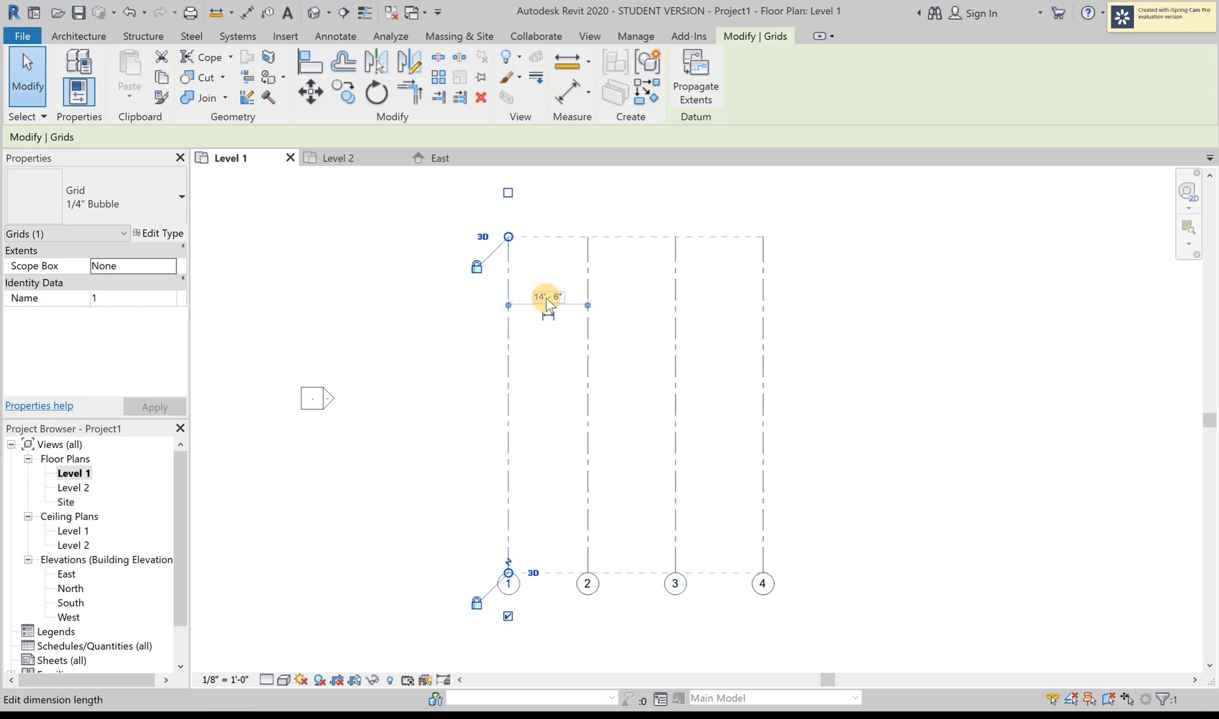
left_click(545, 293)
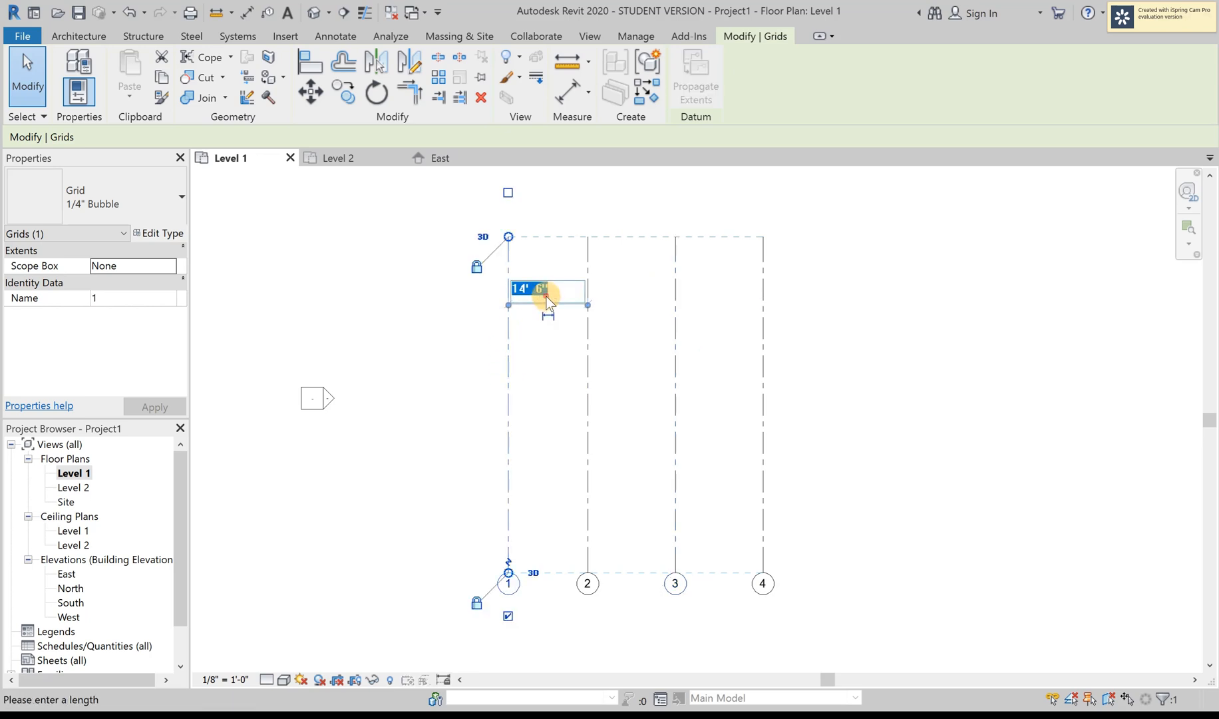
left_click(707, 416)
left_click(674, 394)
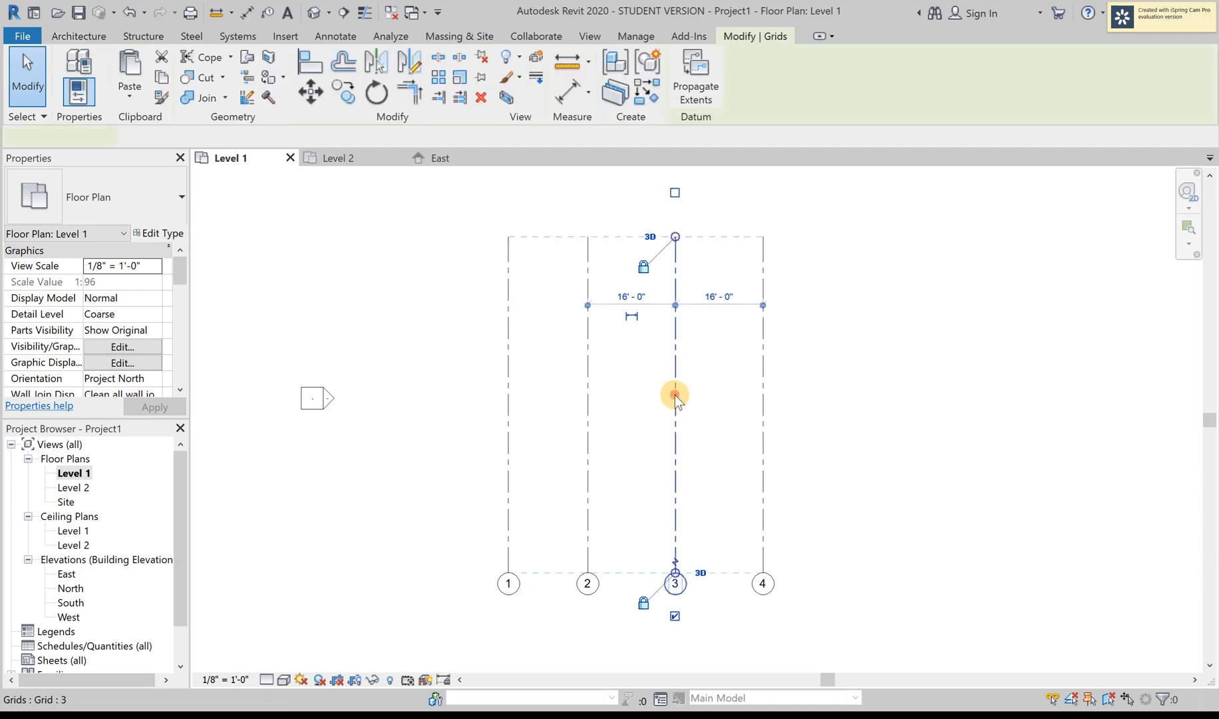
Set the spacing between grids 1 and 2 to 16' by shifting grid 1
left_click(508, 382)
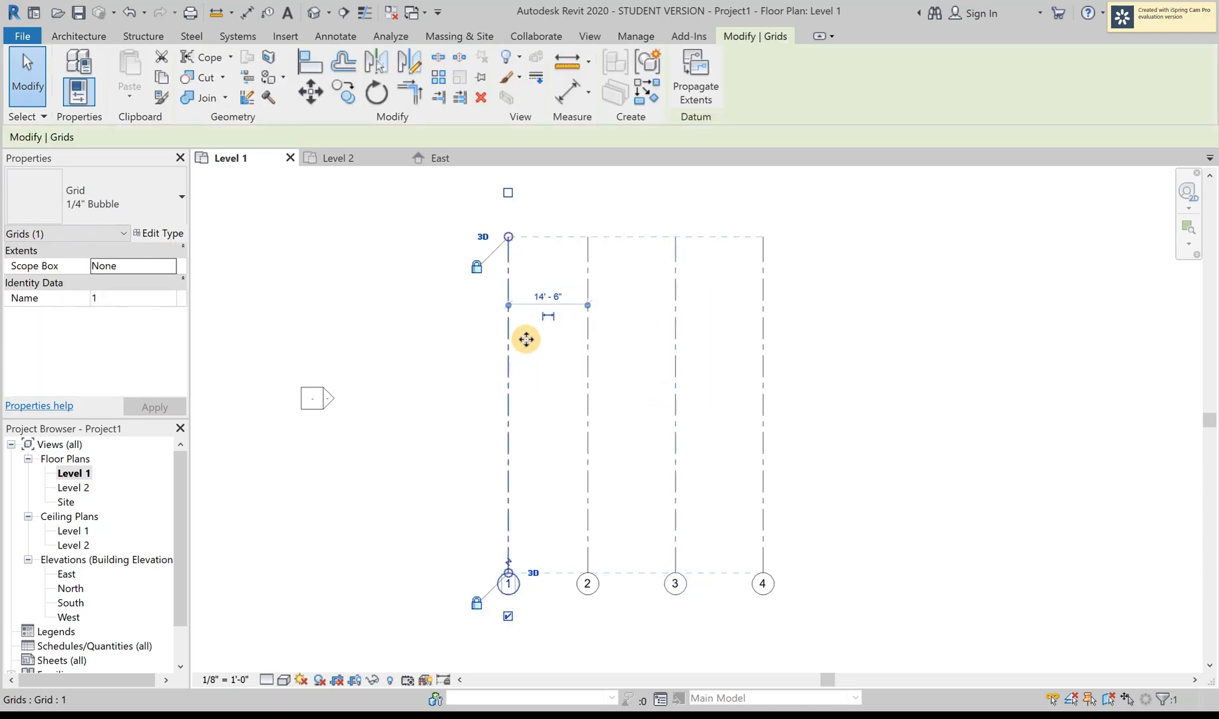
left_click(544, 291)
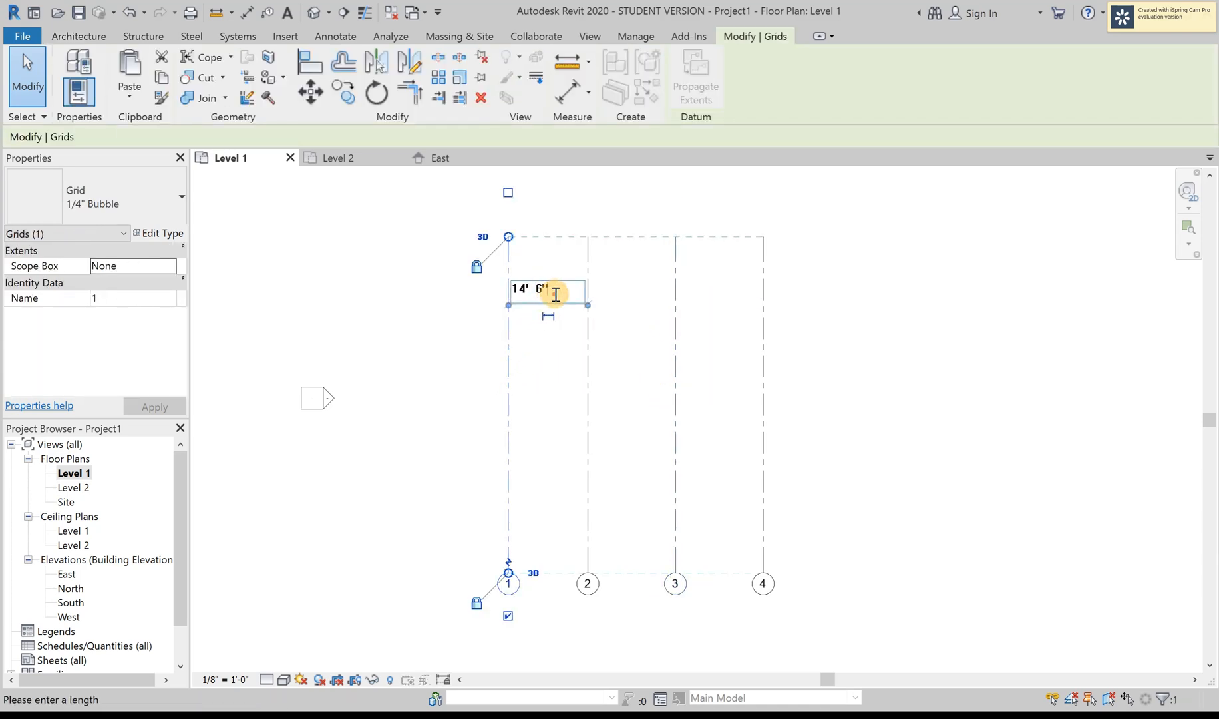
left_click_drag(556, 294, 499, 293)
type("16")
key("Return")
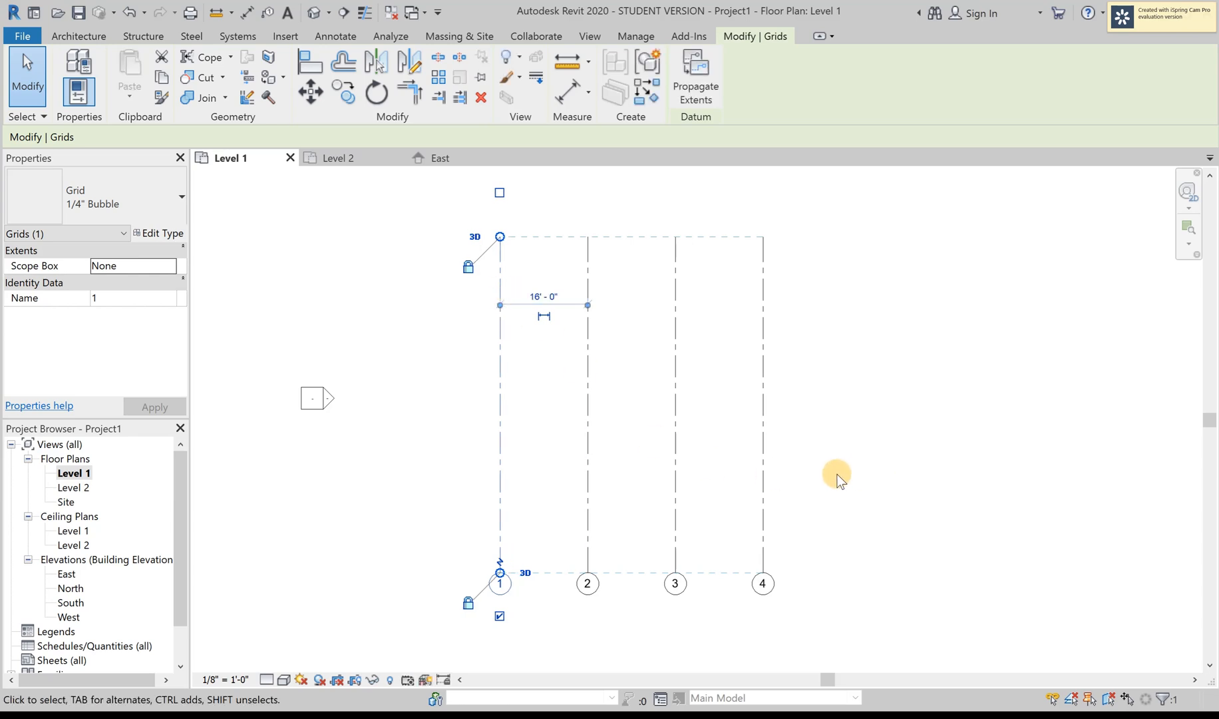
left_click_drag(843, 468, 451, 492)
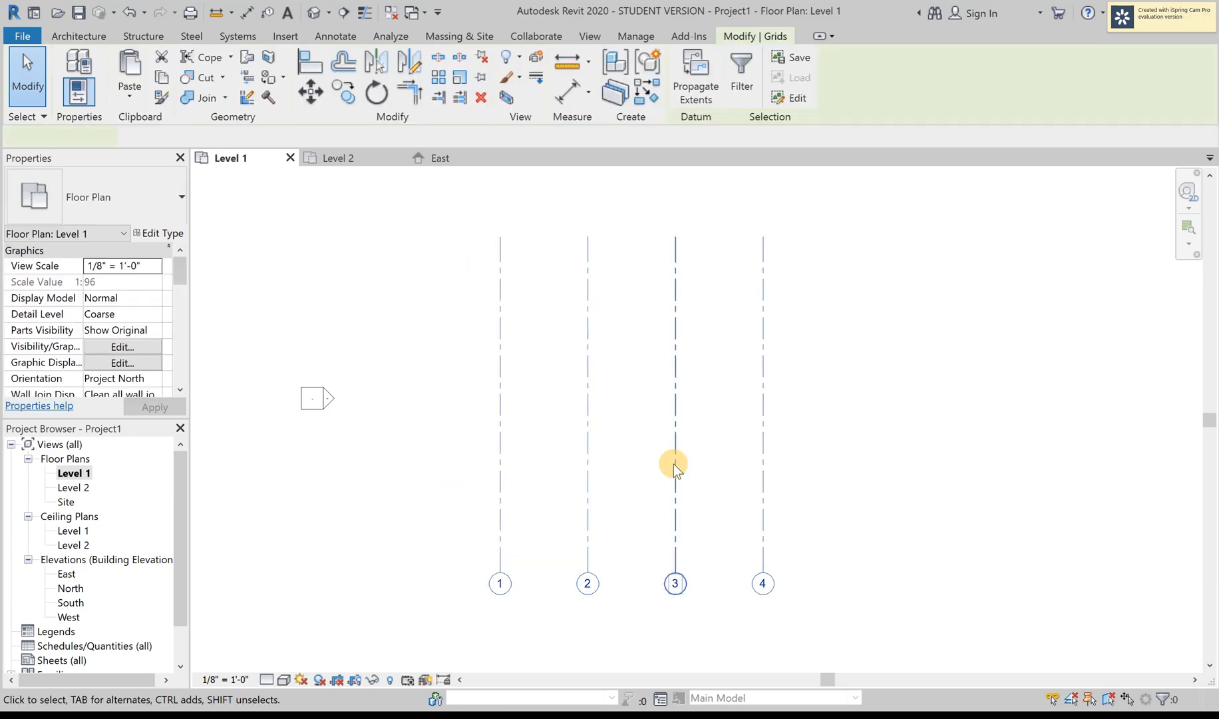
left_click(568, 421)
left_click(587, 404)
left_click(676, 390)
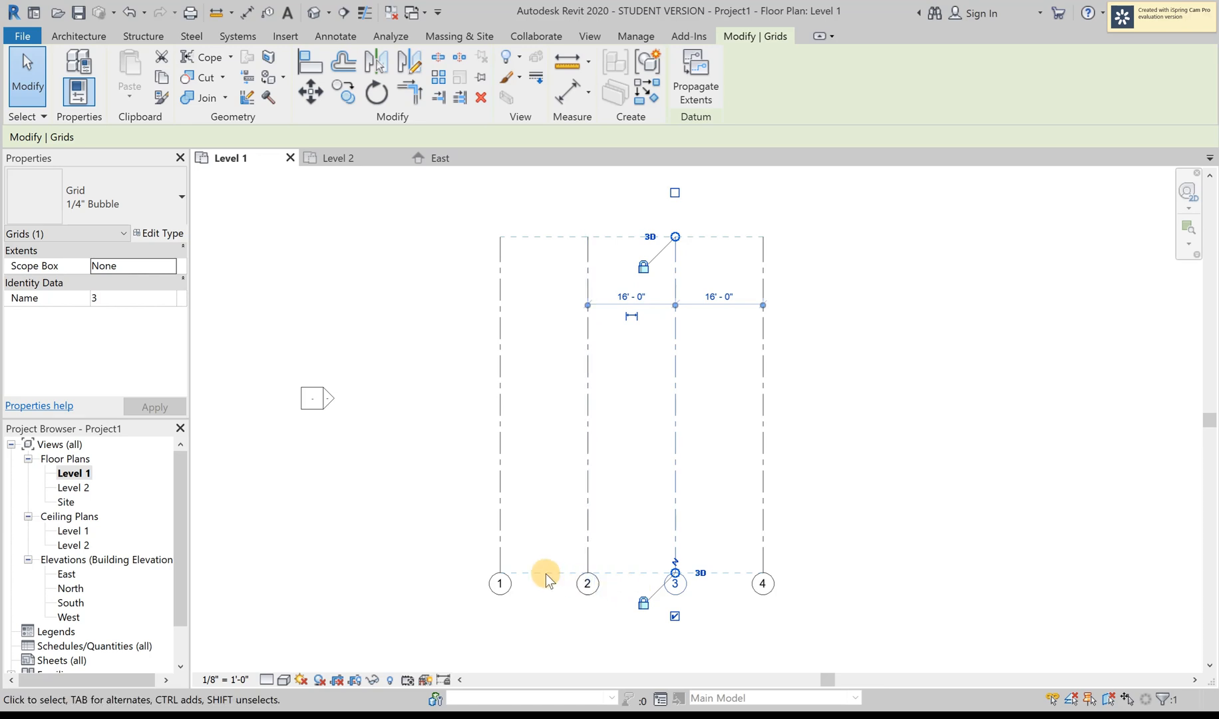
left_click(915, 511)
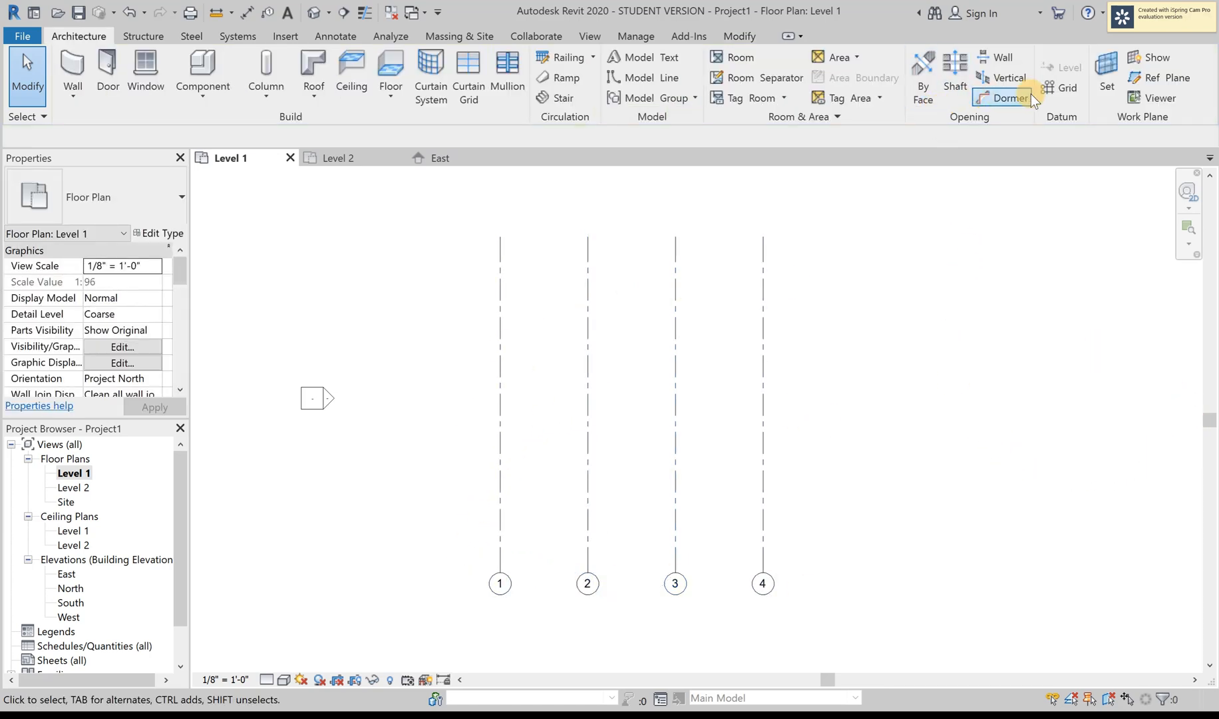
Draw a horizontal grid line across all four vertical grids, near their upper ends, with its bubble beyond grid 4
left_click(1062, 87)
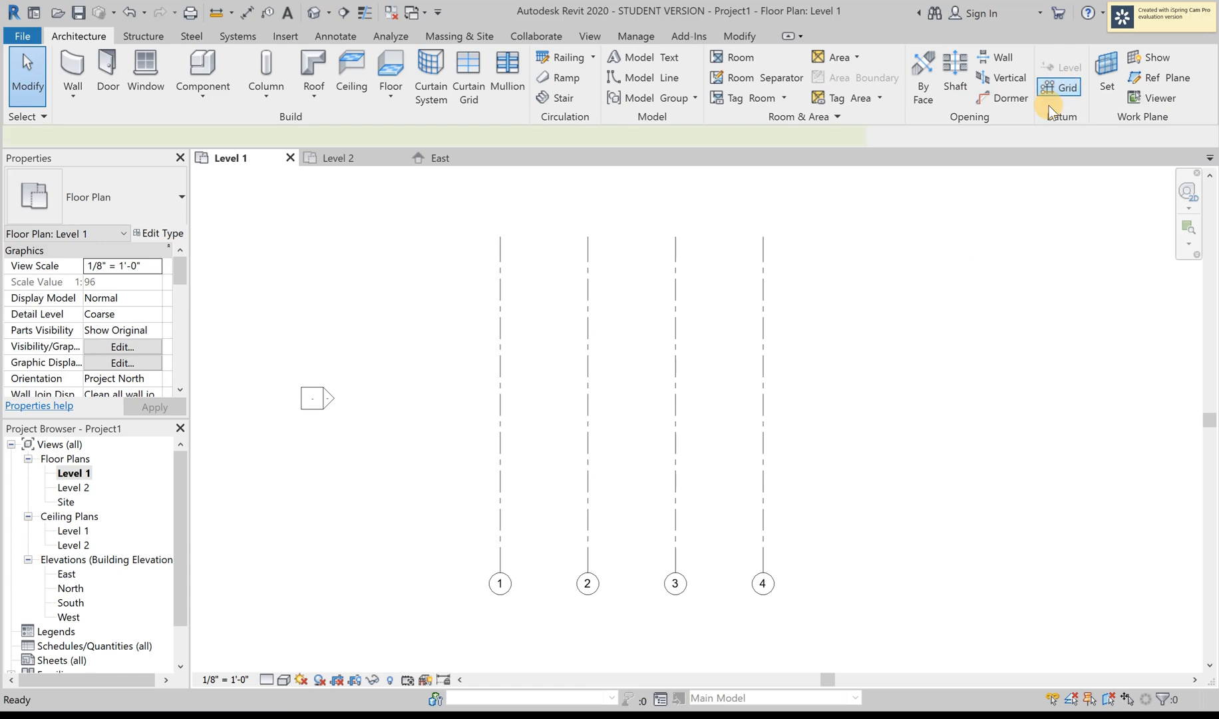
left_click(458, 285)
left_click(873, 284)
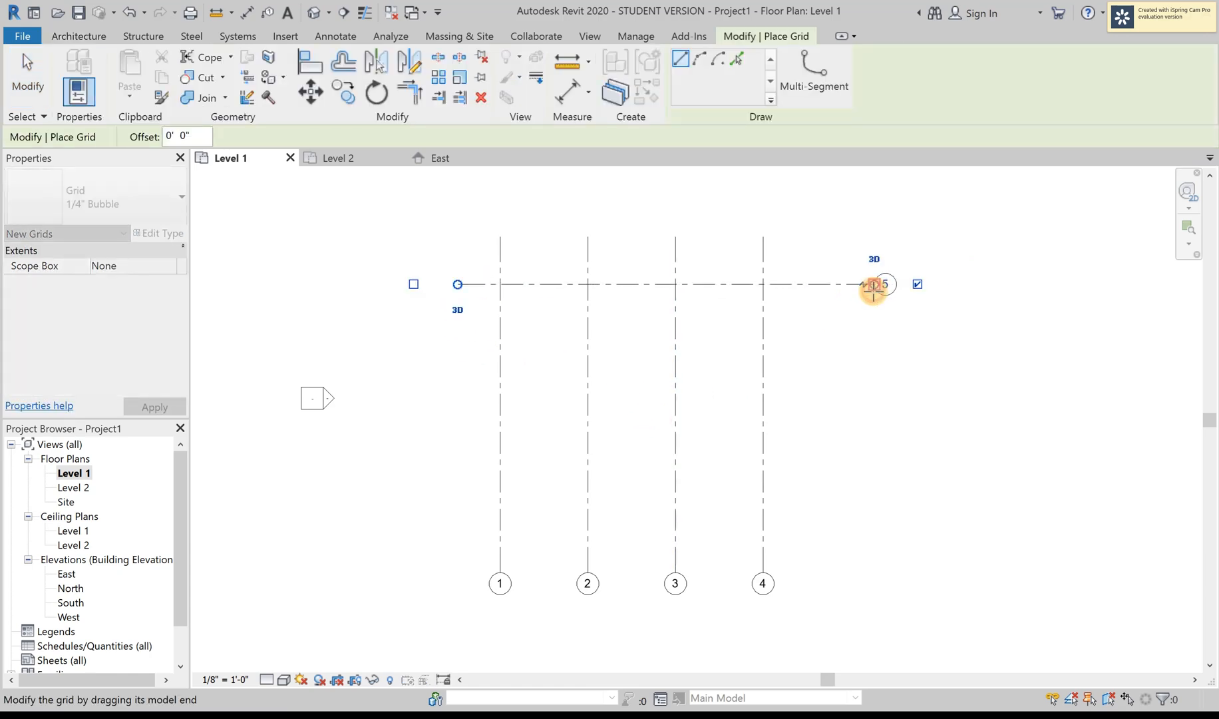
Rename the horizontal grid line's bubble as A and end grid placement
scroll(881, 284, "up", 2)
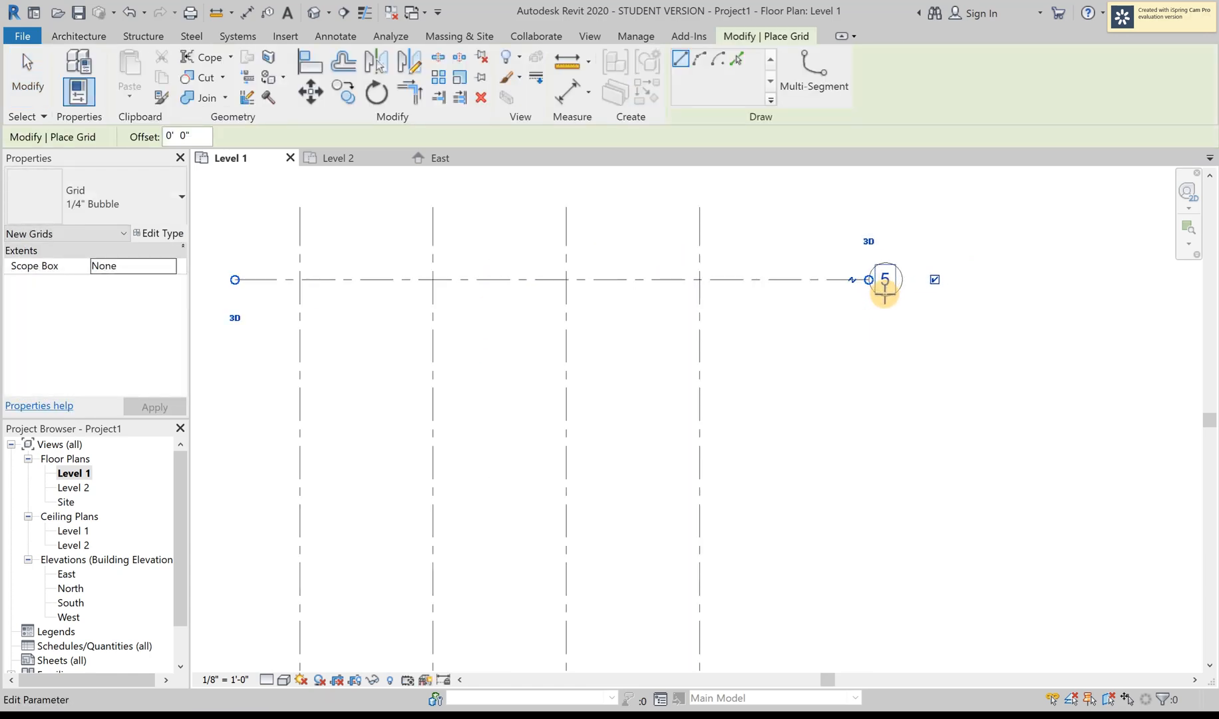
scroll(885, 292, "up", 5)
left_click(885, 279)
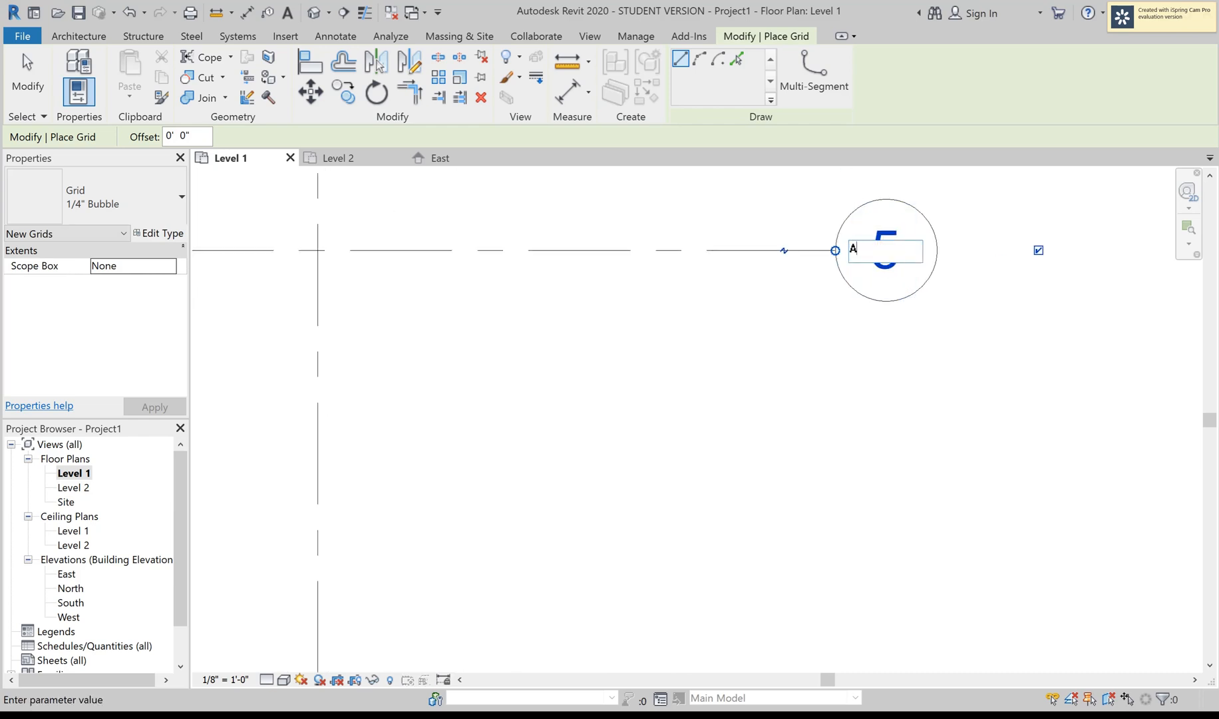
type("A")
key("Return")
scroll(883, 252, "down", 5)
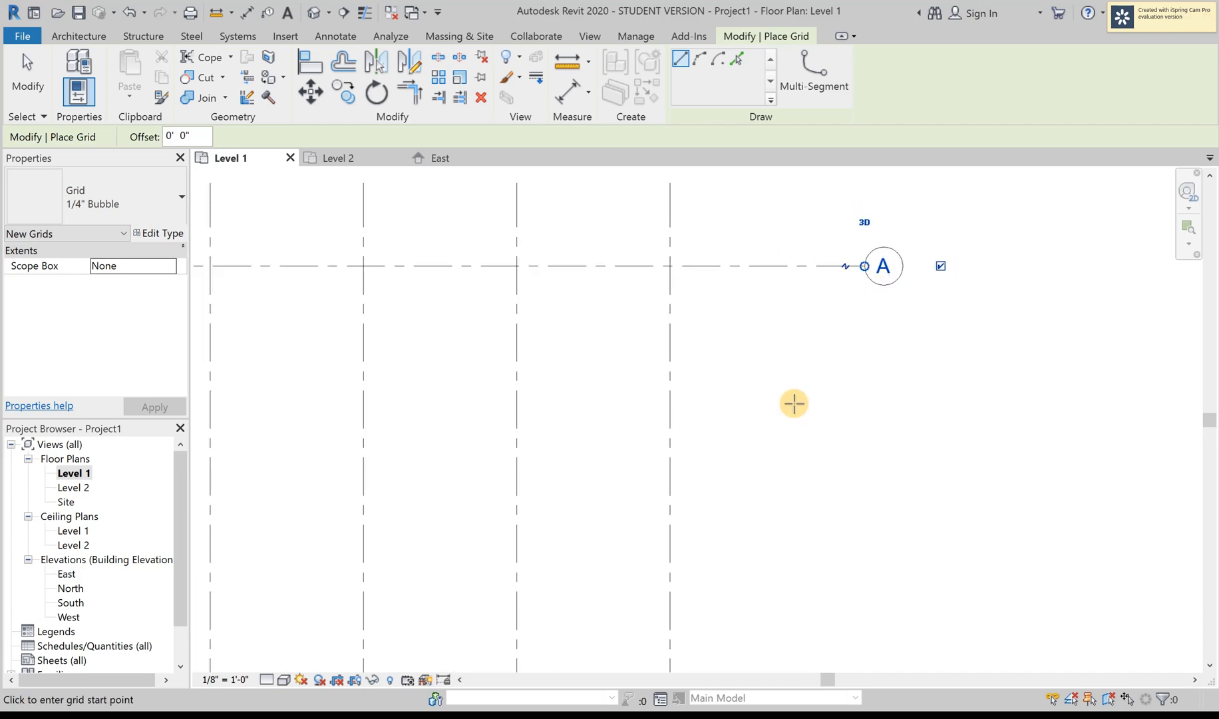
right_click(875, 402)
left_click(827, 439)
scroll(735, 432, "up", 5)
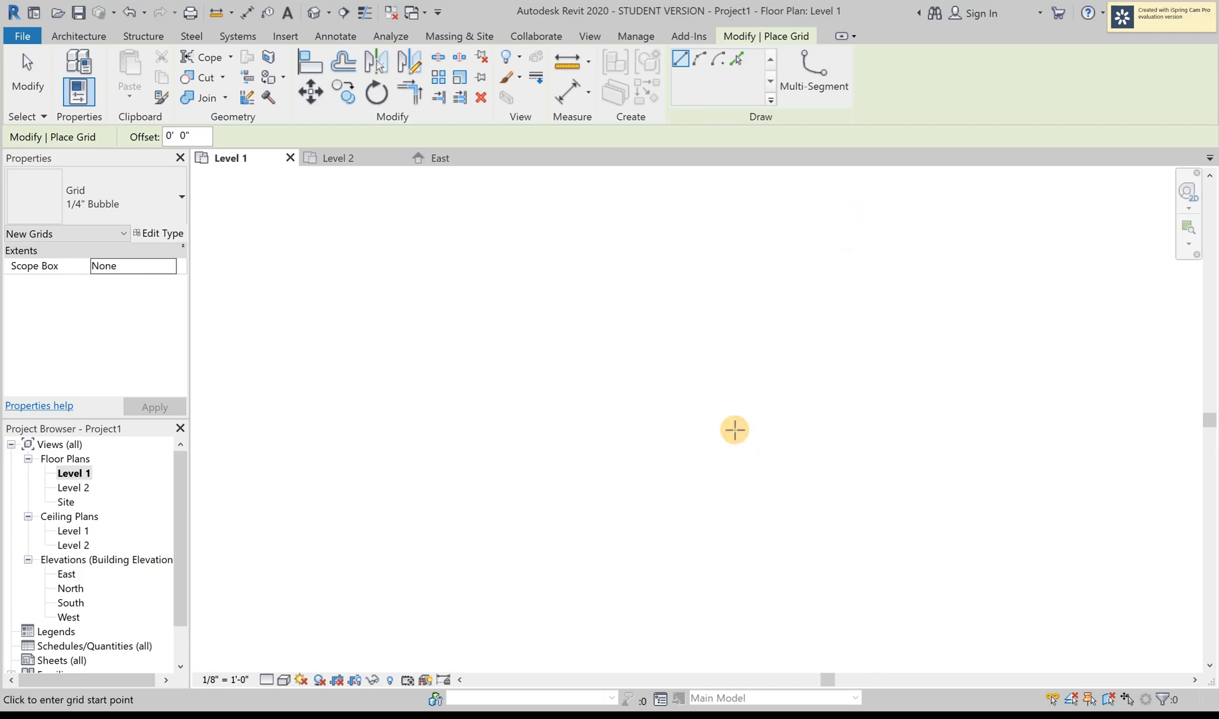
middle_click_drag(735, 429, 903, 354)
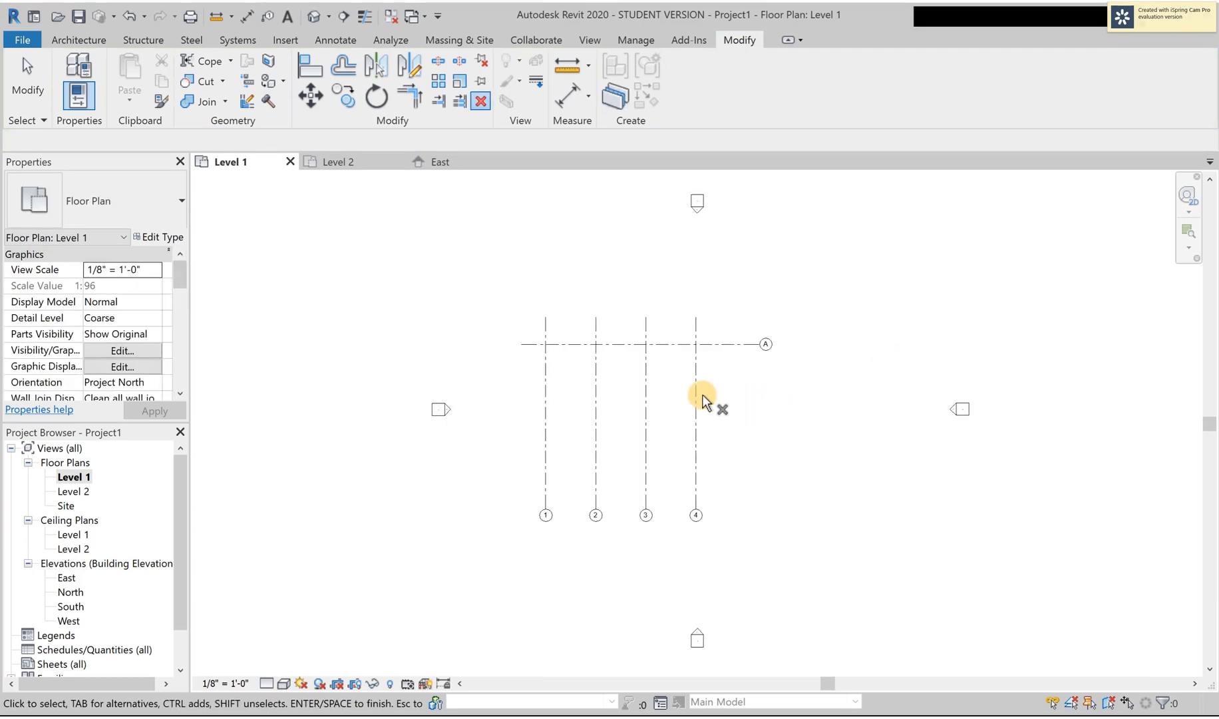
Draw three horizontal grid lines below grid A, aligned with its ends and spaced about 10'-6", 15'-0" and 15'-0" apart, then end placement
scroll(703, 399, "up", 2)
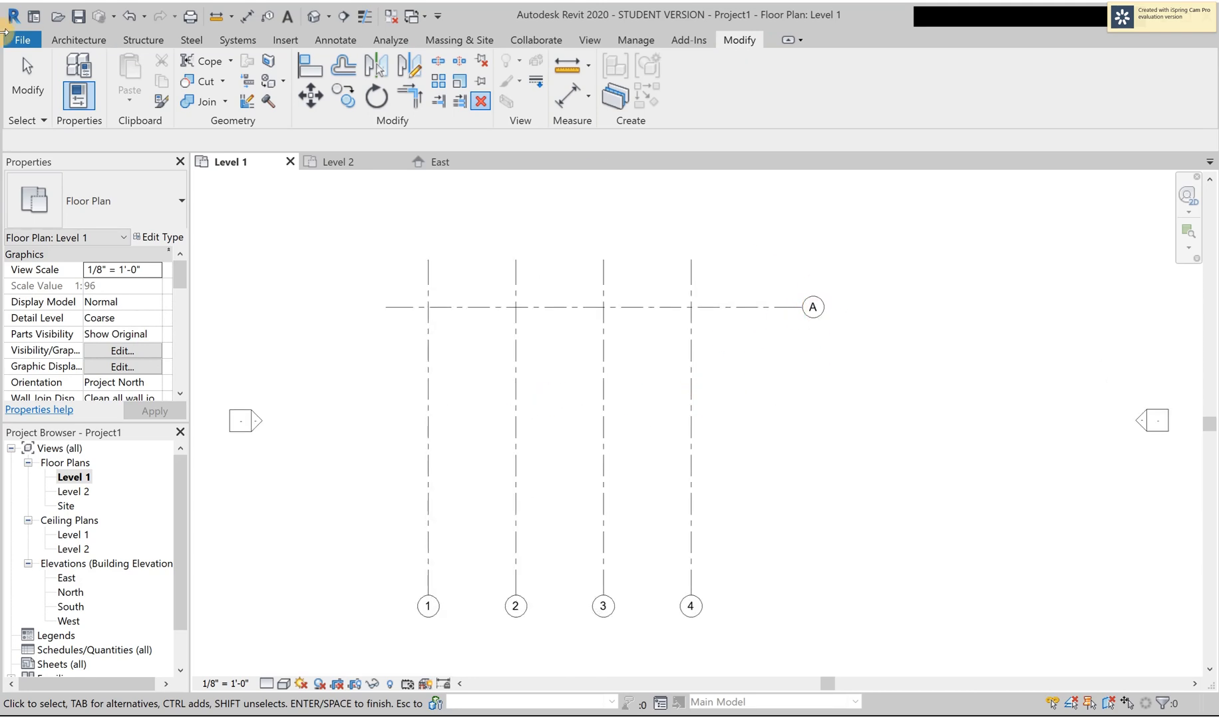
left_click(77, 40)
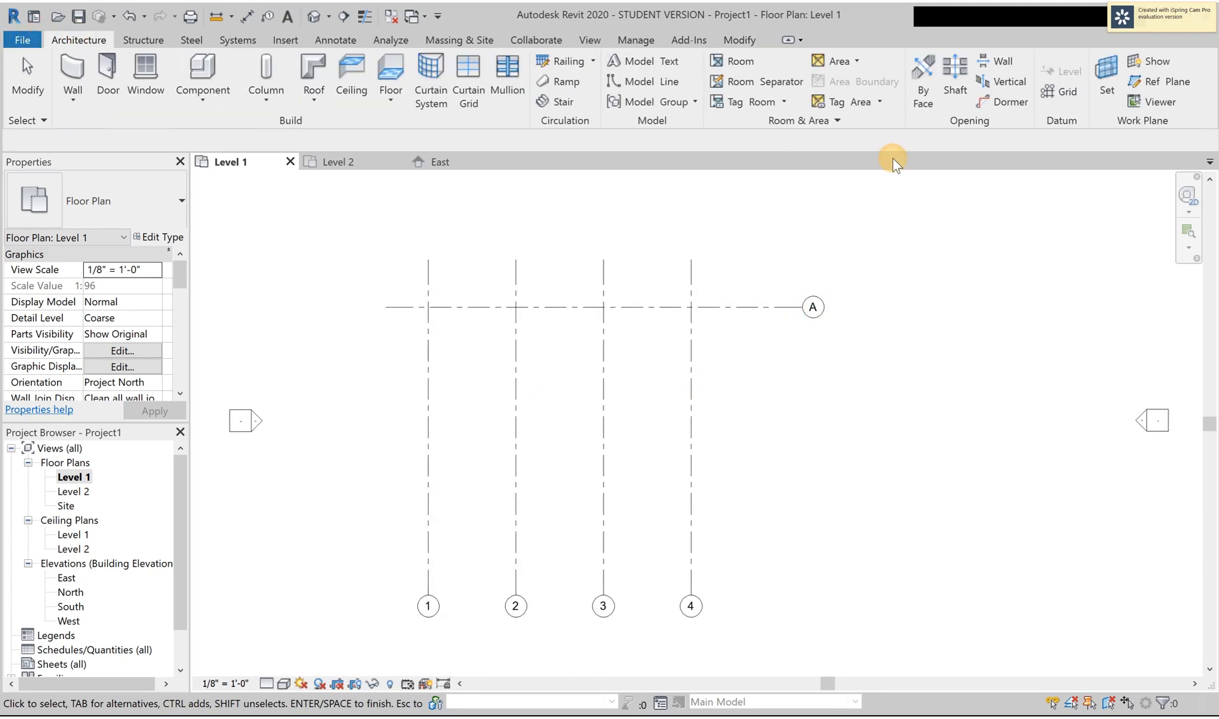
left_click(1054, 88)
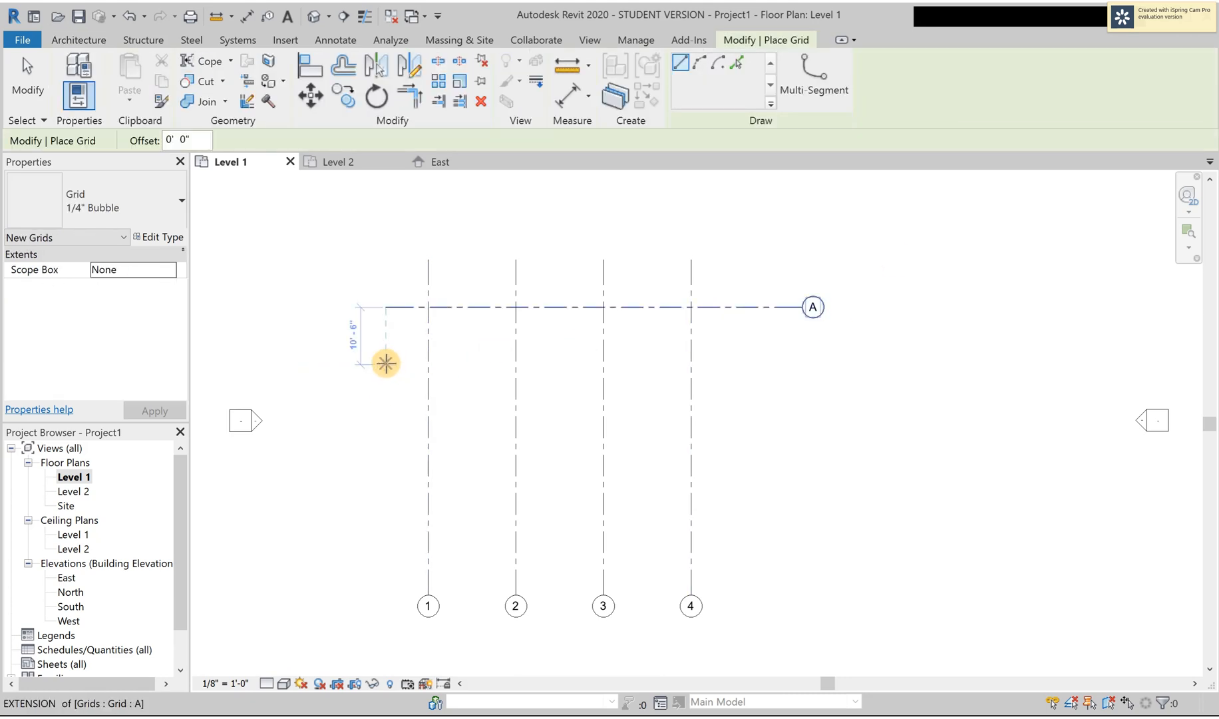
left_click(386, 363)
left_click(798, 364)
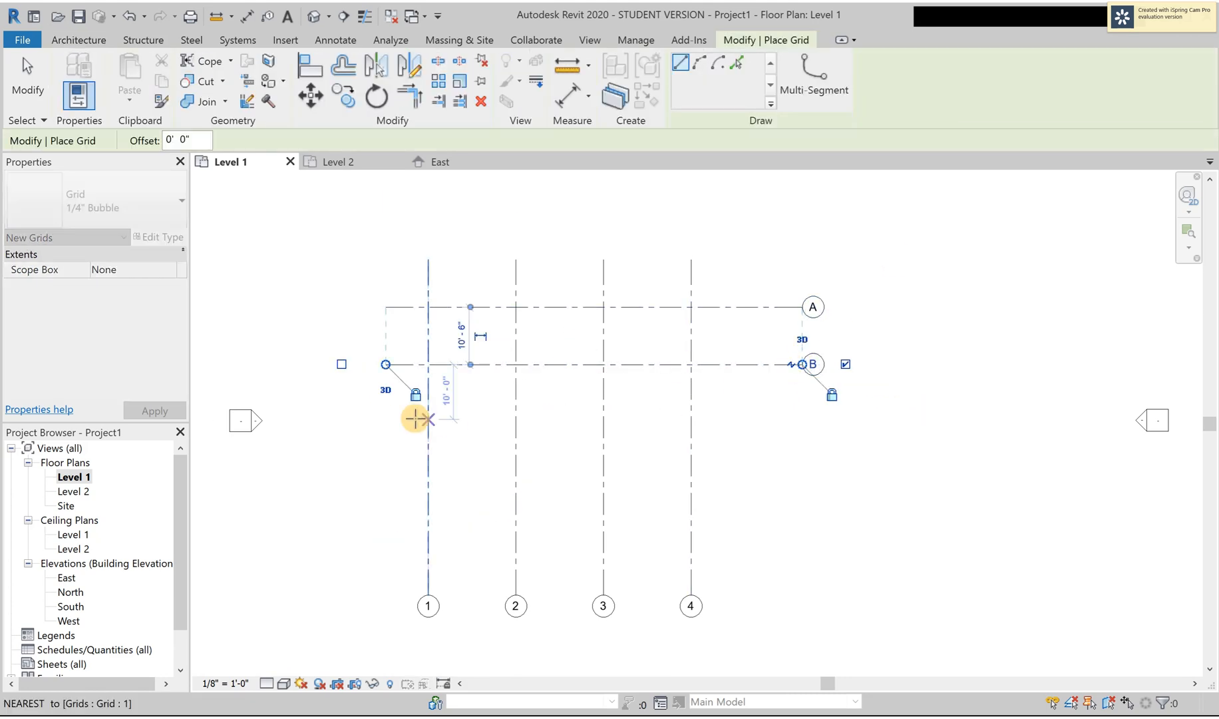
left_click(385, 445)
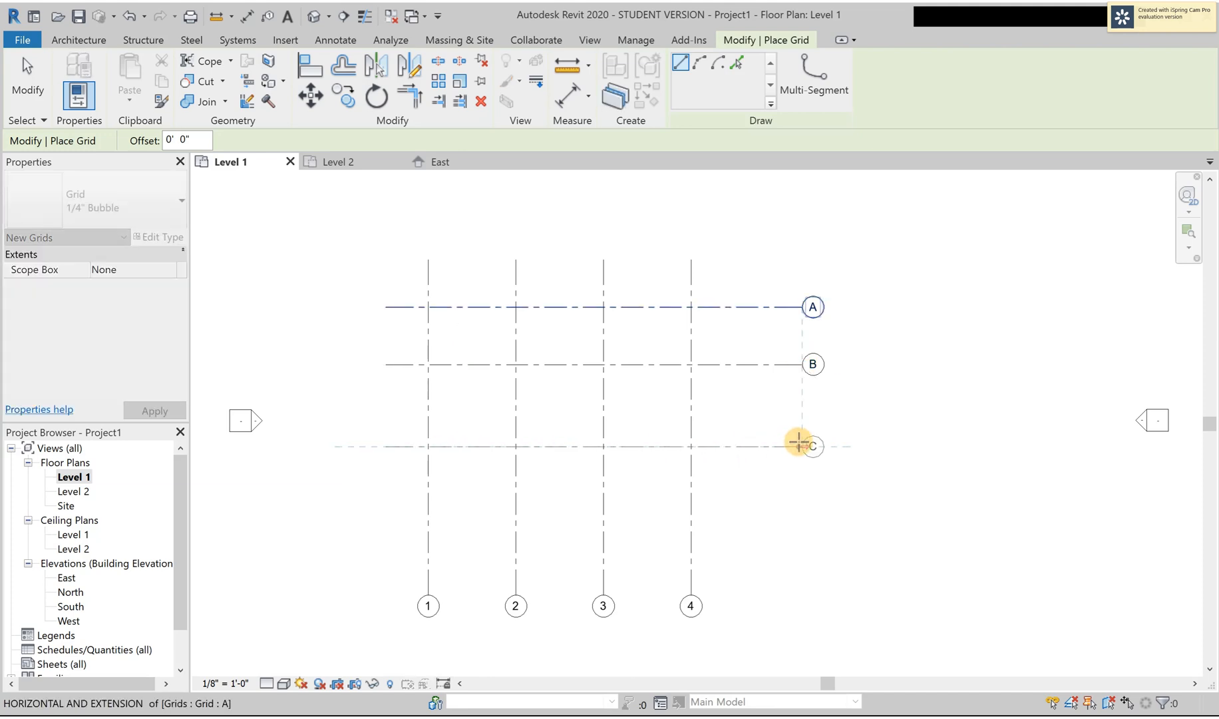
left_click(798, 444)
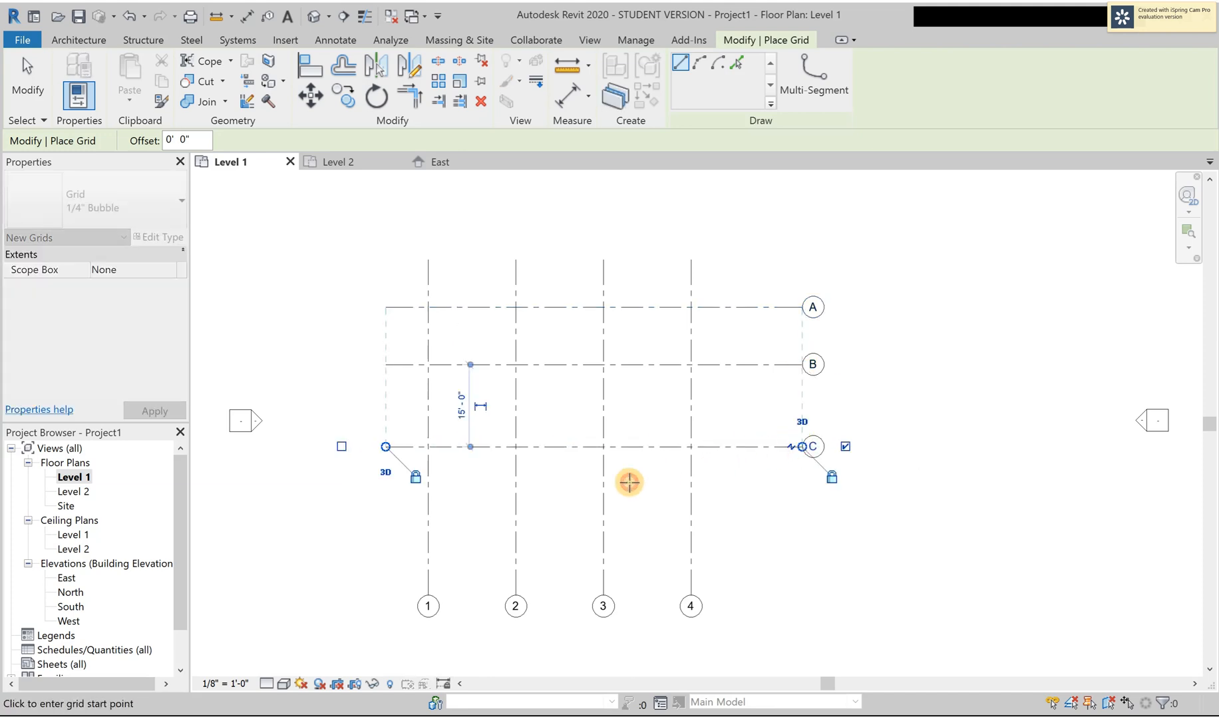
left_click(386, 529)
left_click(802, 528)
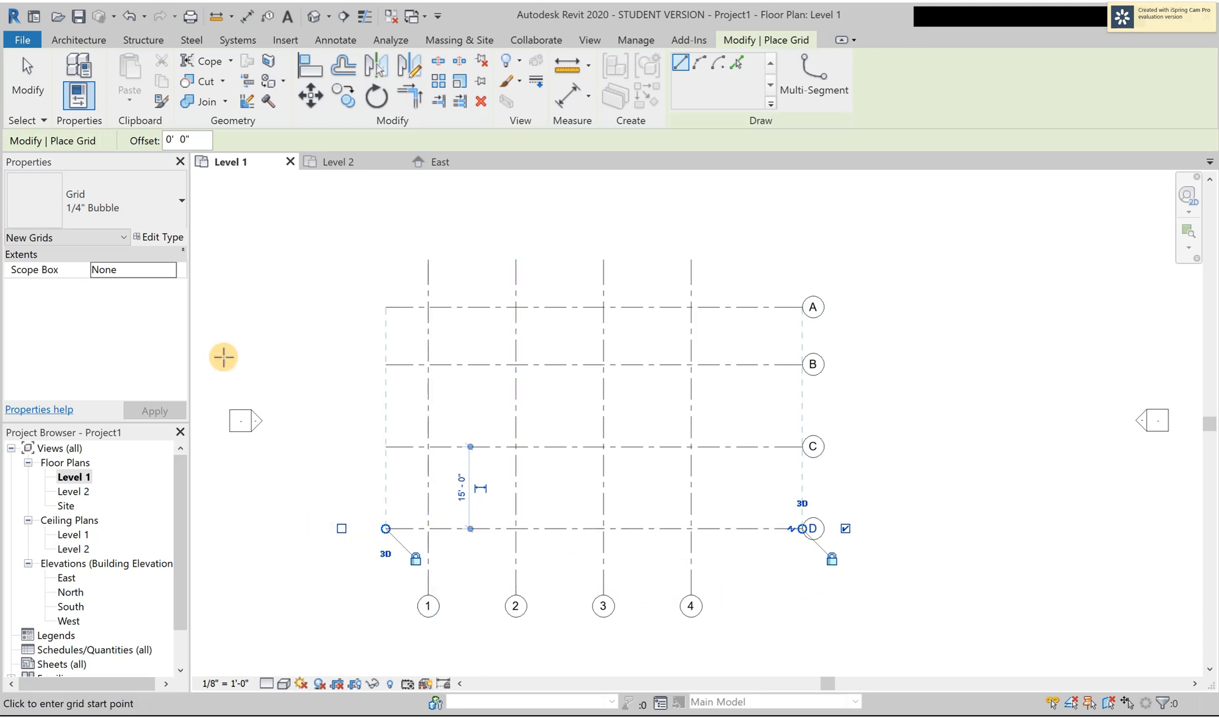
left_click(28, 74)
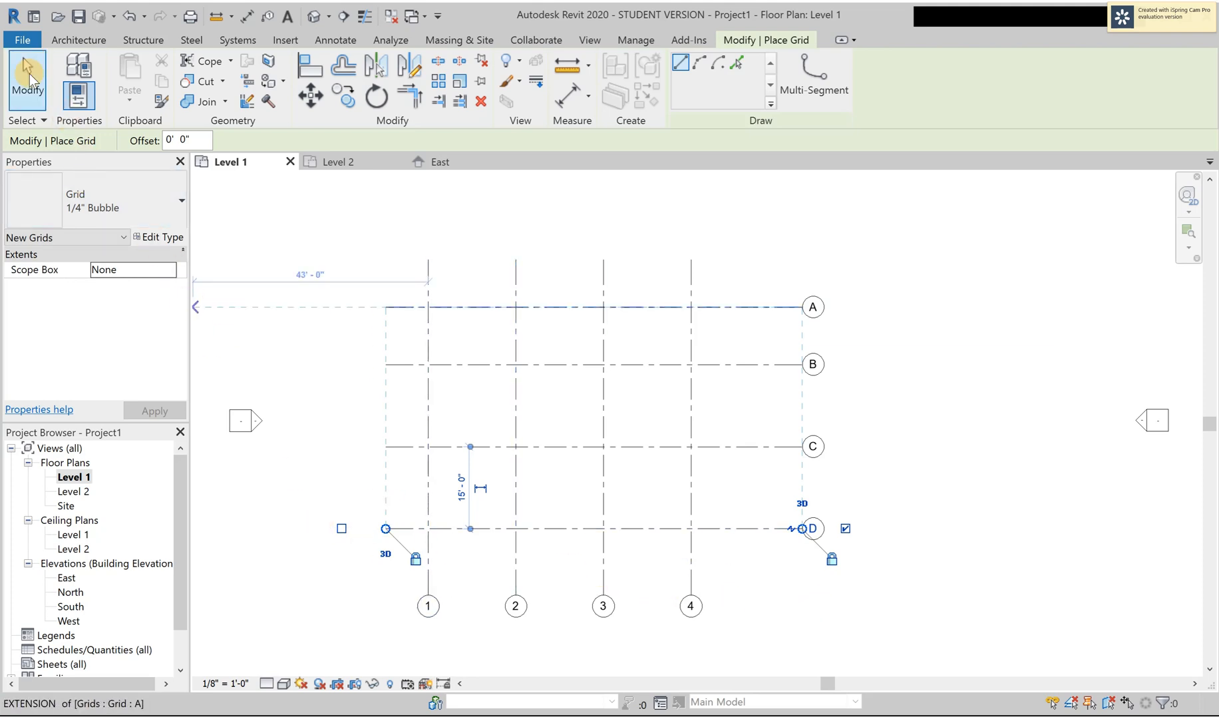
Move grid A upward to 15'-0" from grid B
left_click(490, 314)
left_click(478, 446)
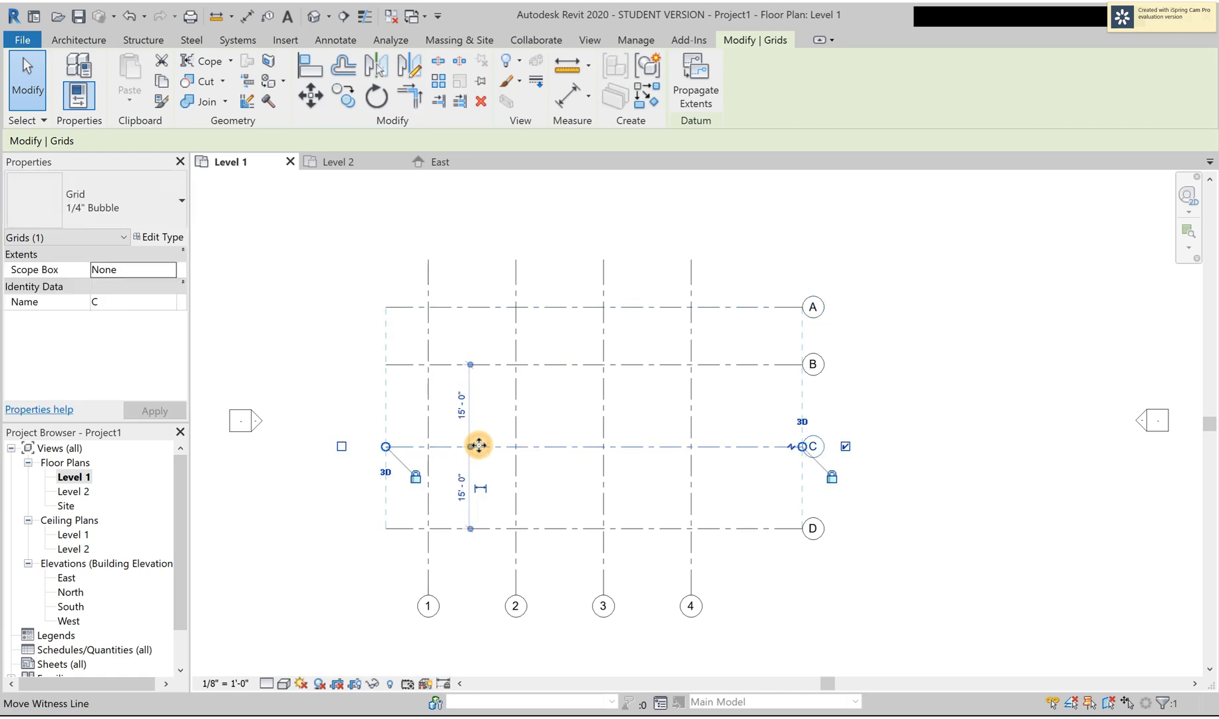
left_click(491, 310)
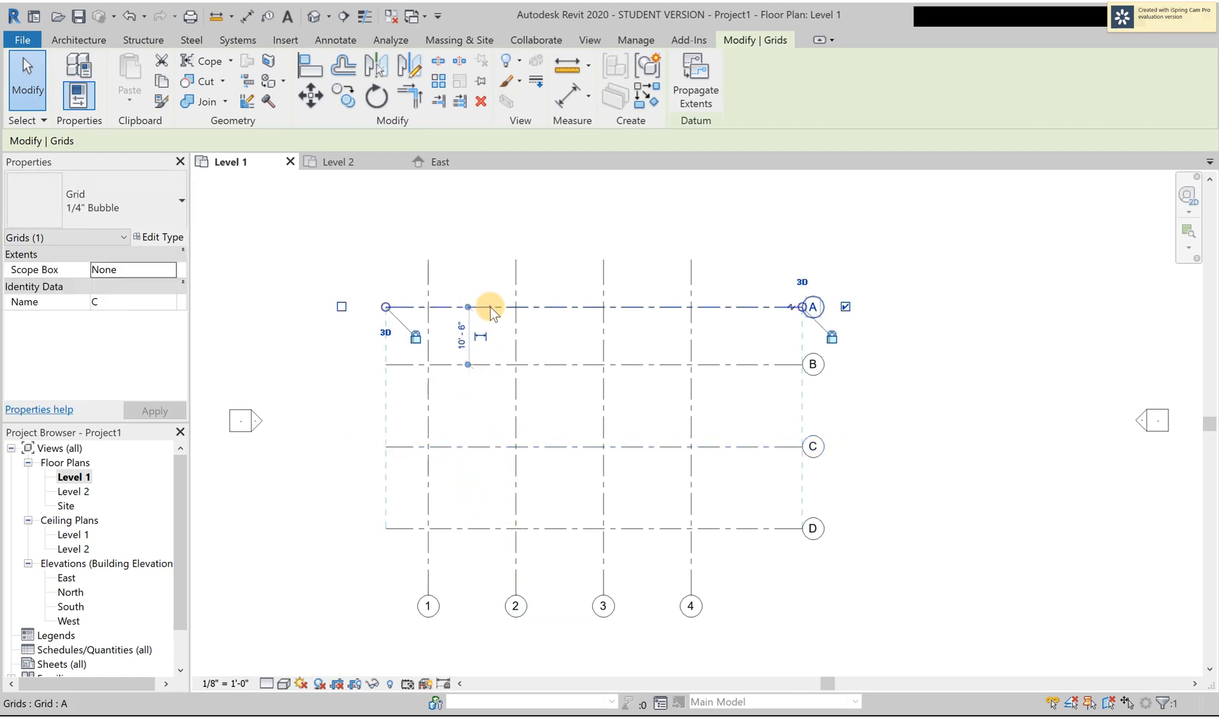
left_click_drag(488, 286, 487, 283)
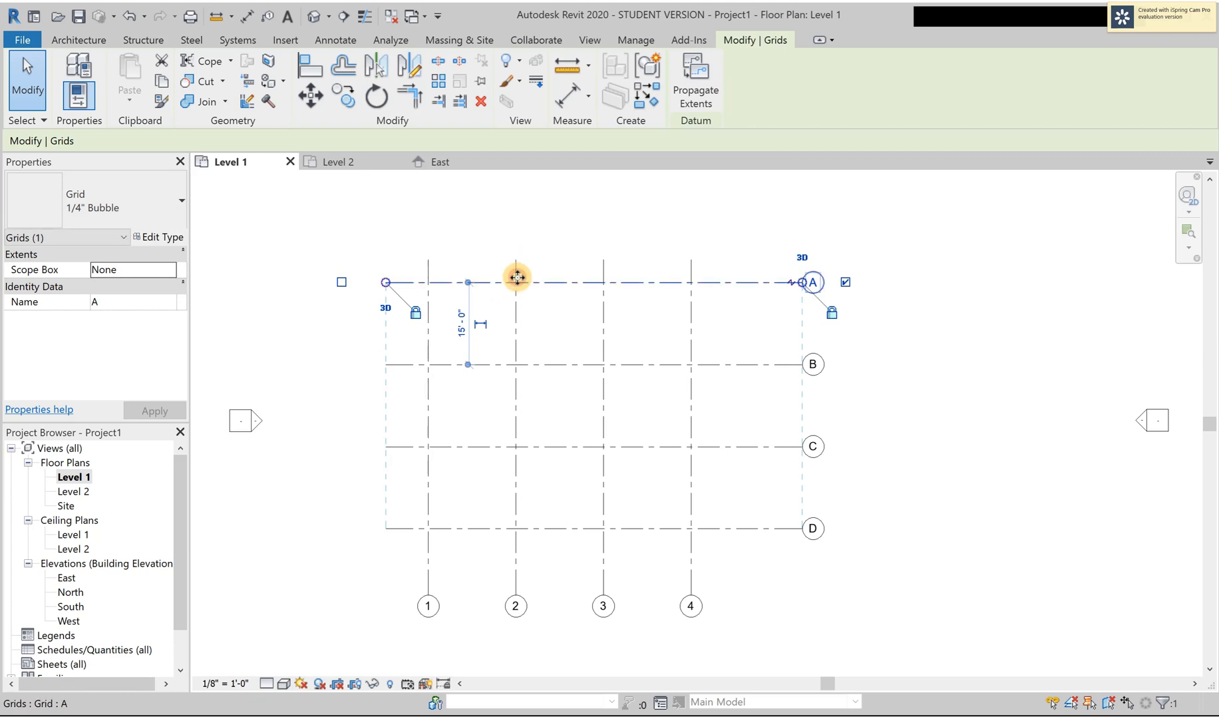
Extend the upper ends of the vertical grids farther above grid A and the bubble-less ends of the horizontal grids farther beyond grid 1
left_click(515, 334)
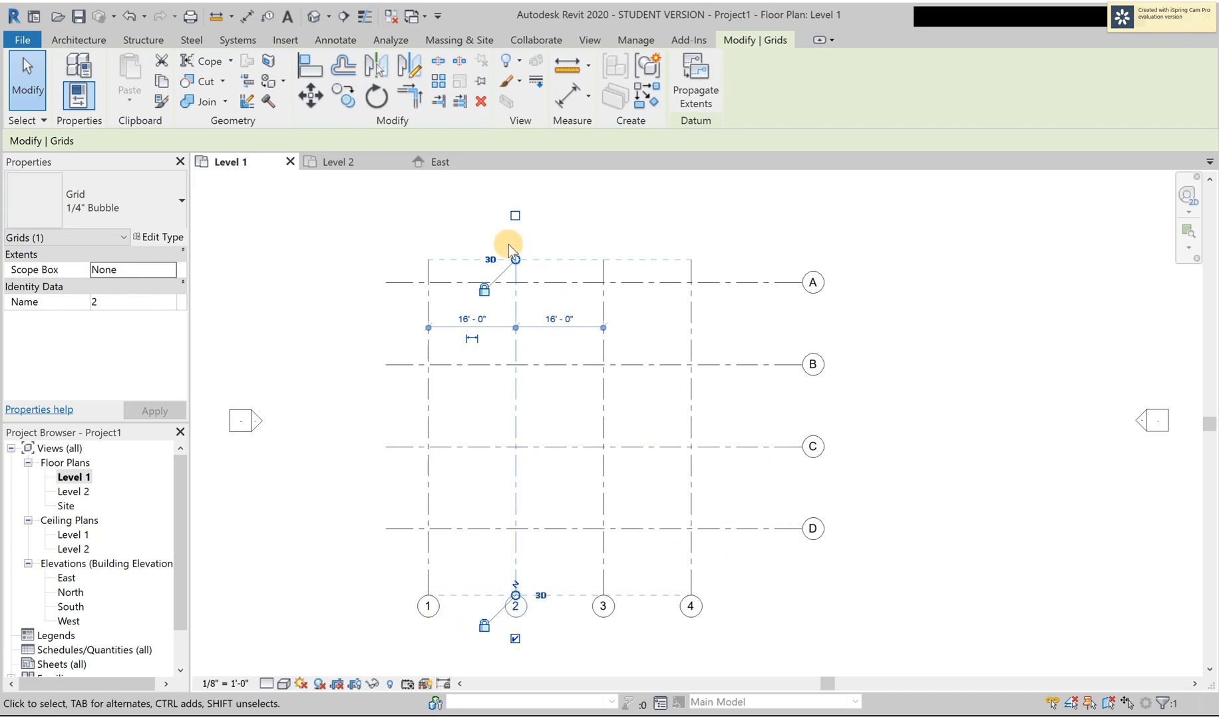
left_click_drag(516, 259, 515, 187)
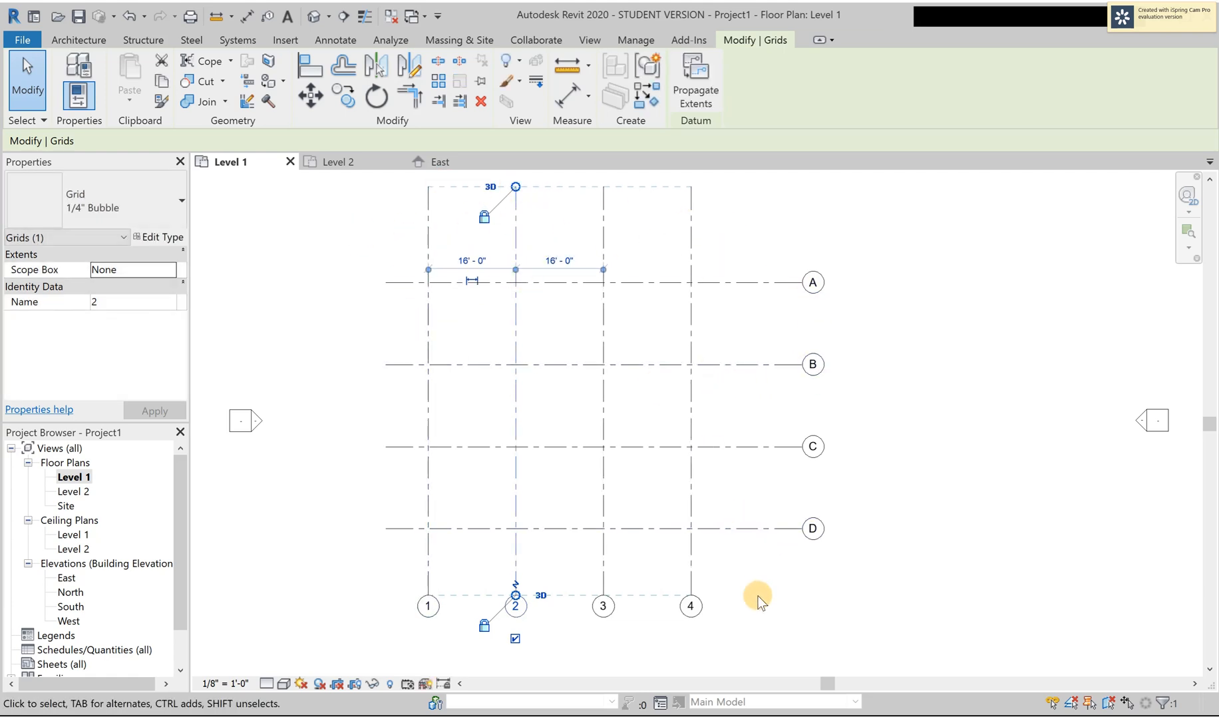
left_click(710, 615)
left_click(440, 528)
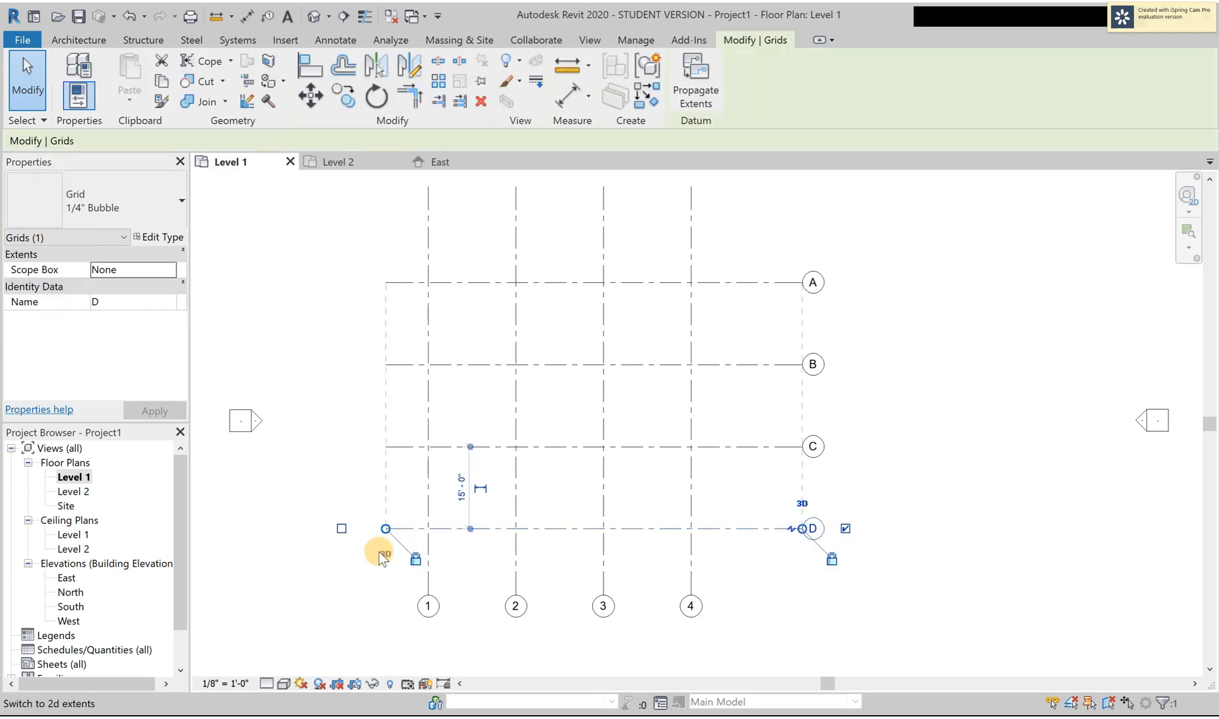
left_click_drag(388, 529, 336, 530)
left_click(290, 585)
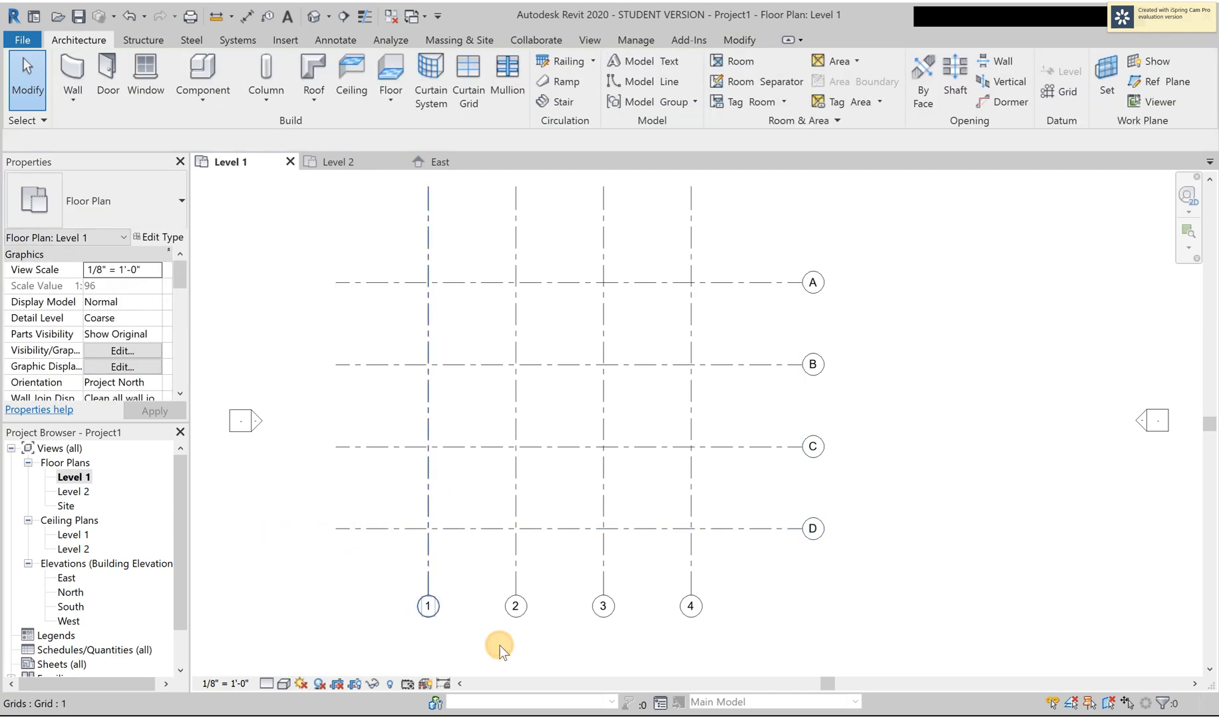
Check the grid lines in the Level 2 floor plan and return to the Level 1 plan
left_click_drag(357, 580, 333, 262)
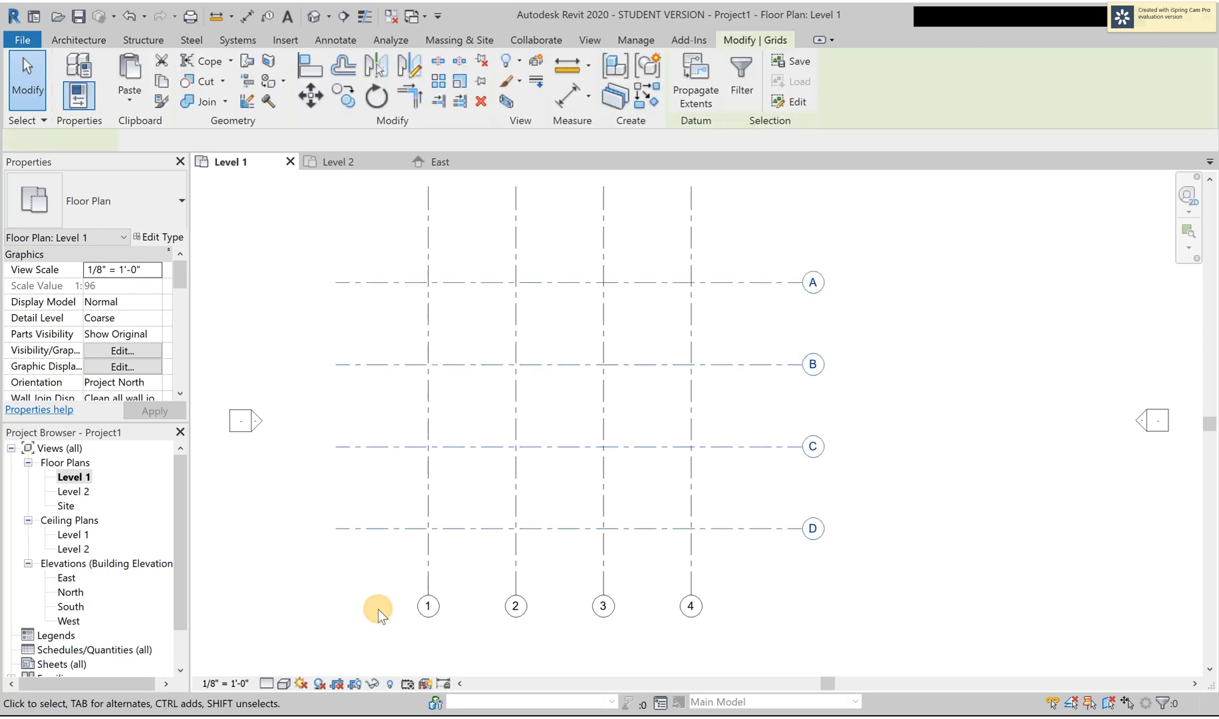
left_click(332, 591)
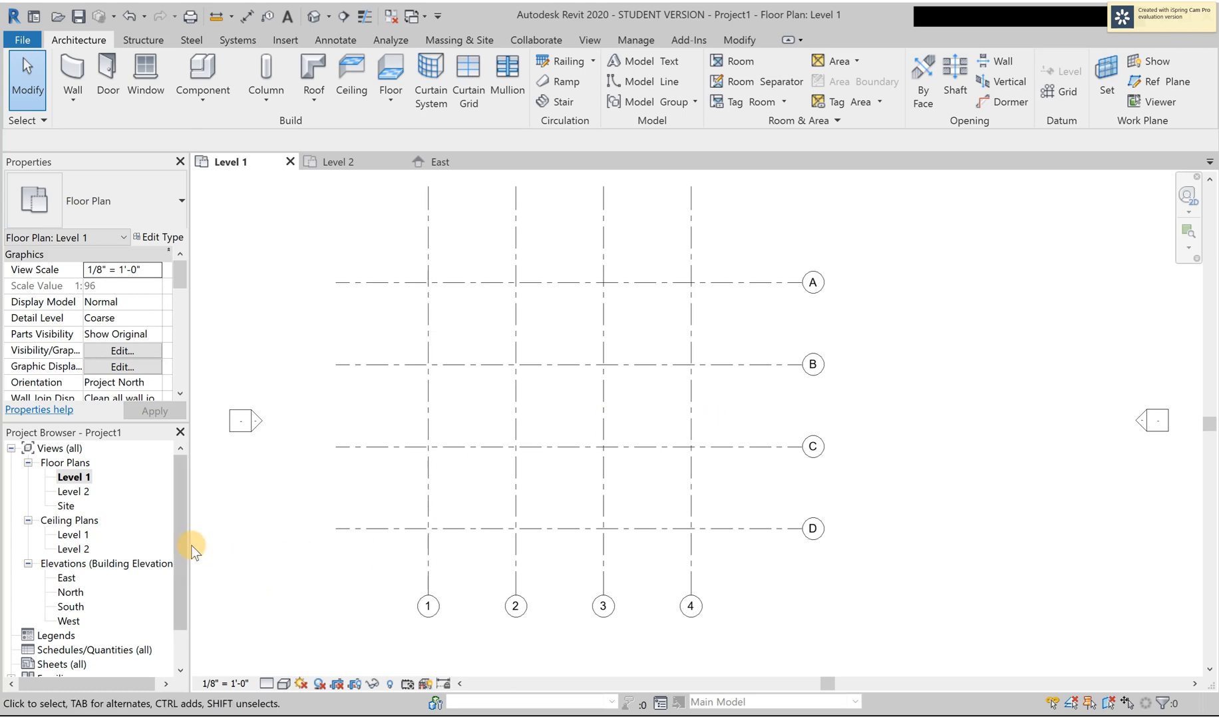
left_click(336, 161)
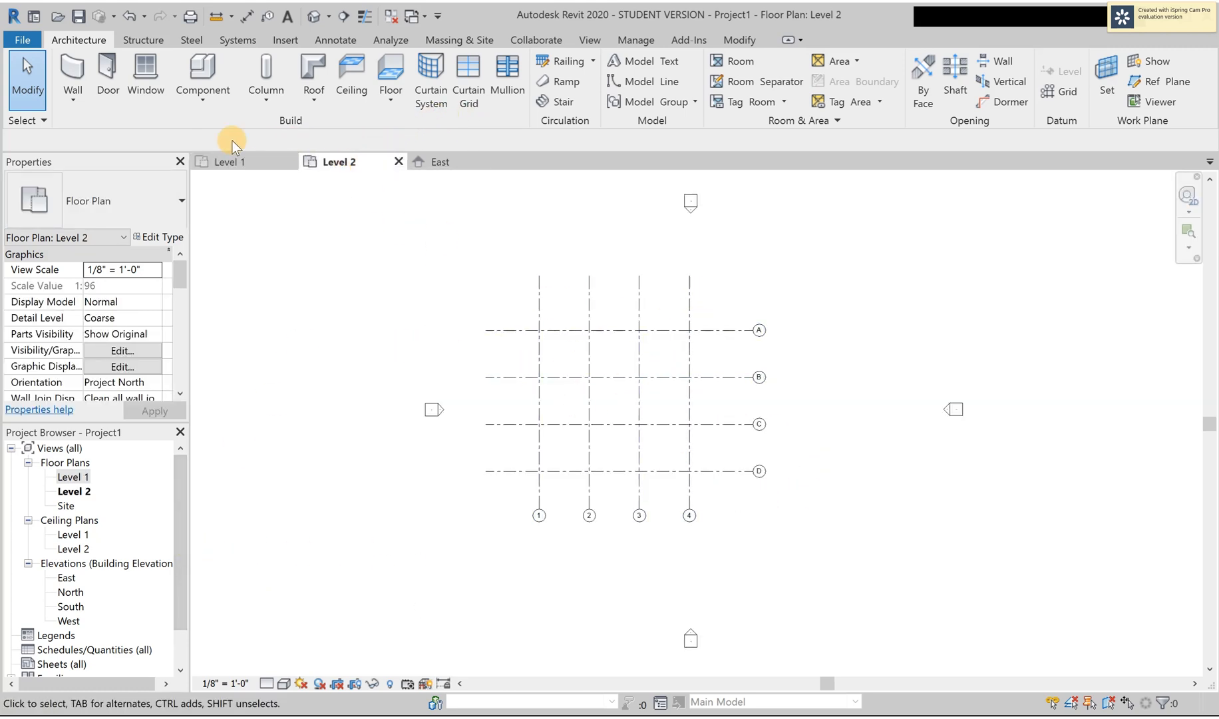
left_click(233, 162)
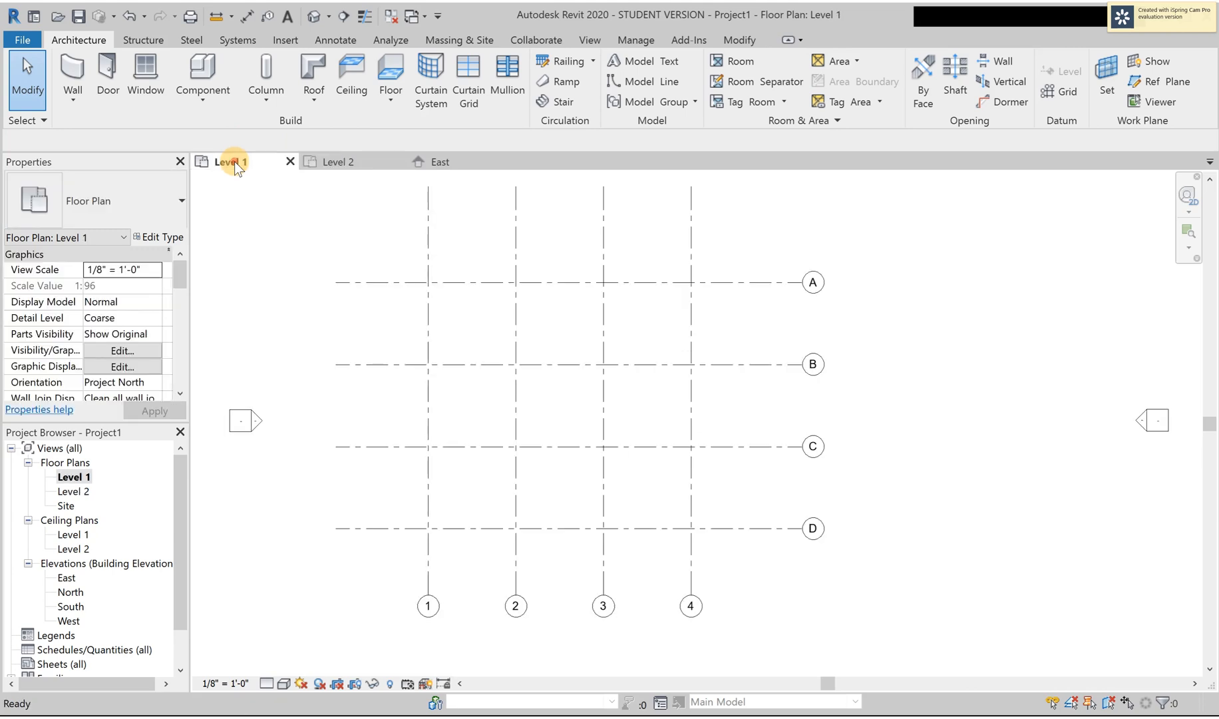
left_click(74, 476)
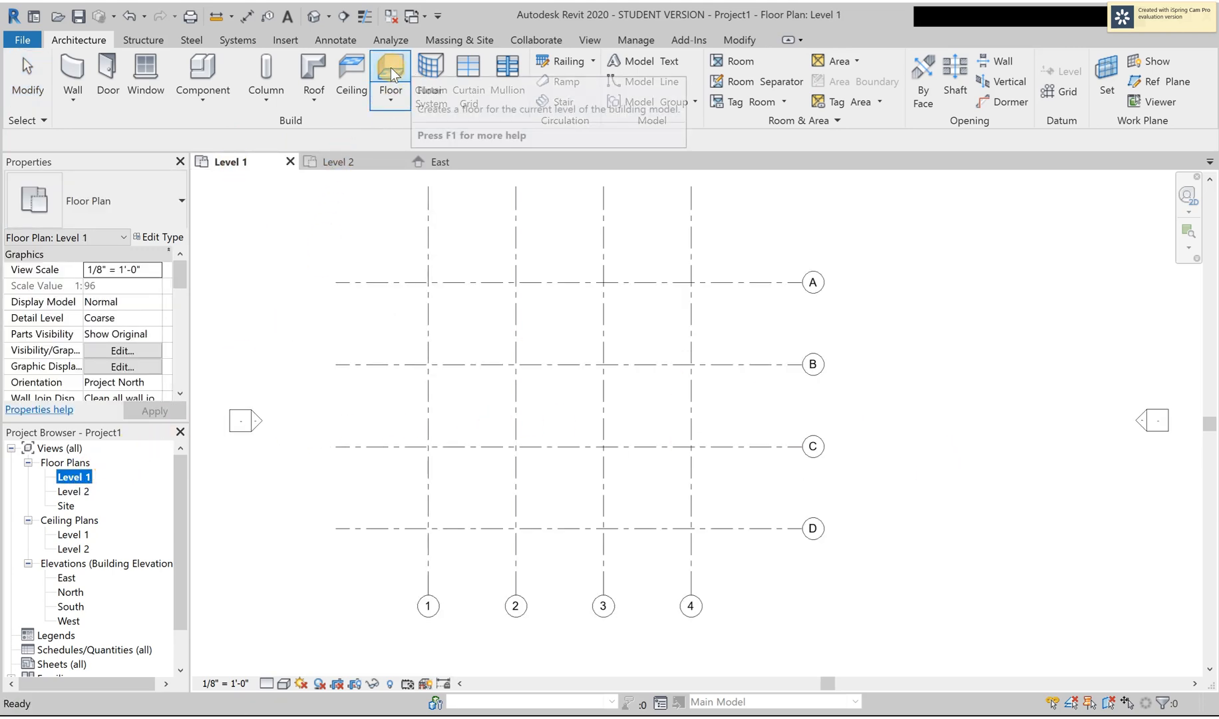
Create a Generic - 12" floor on Level 1 with a rectangular 48' by 45' boundary from grid intersection A-1 to D-4
left_click(391, 68)
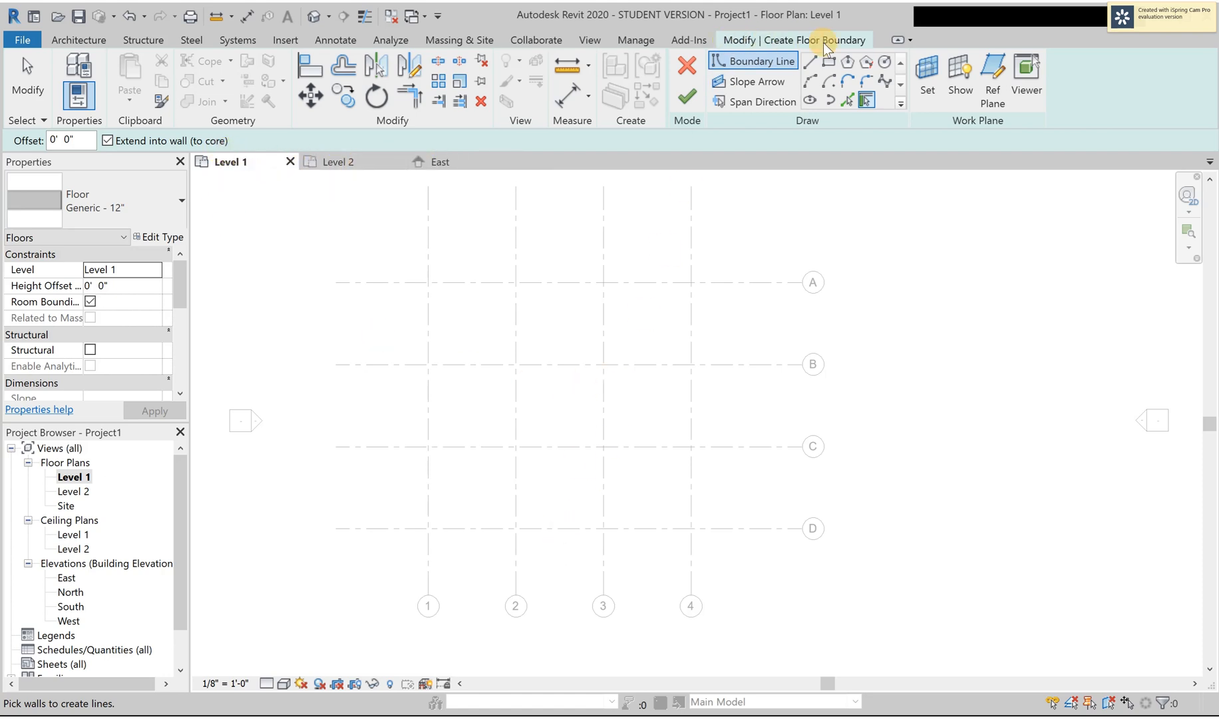
left_click(828, 63)
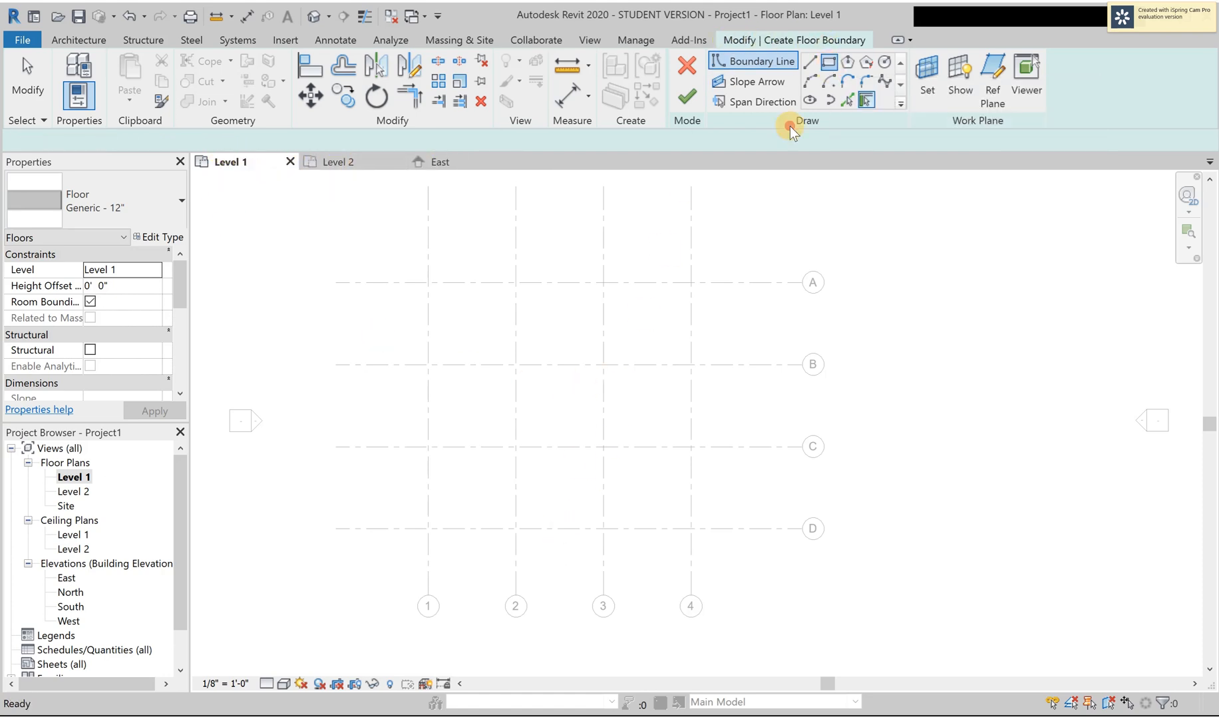
left_click(428, 282)
left_click(691, 528)
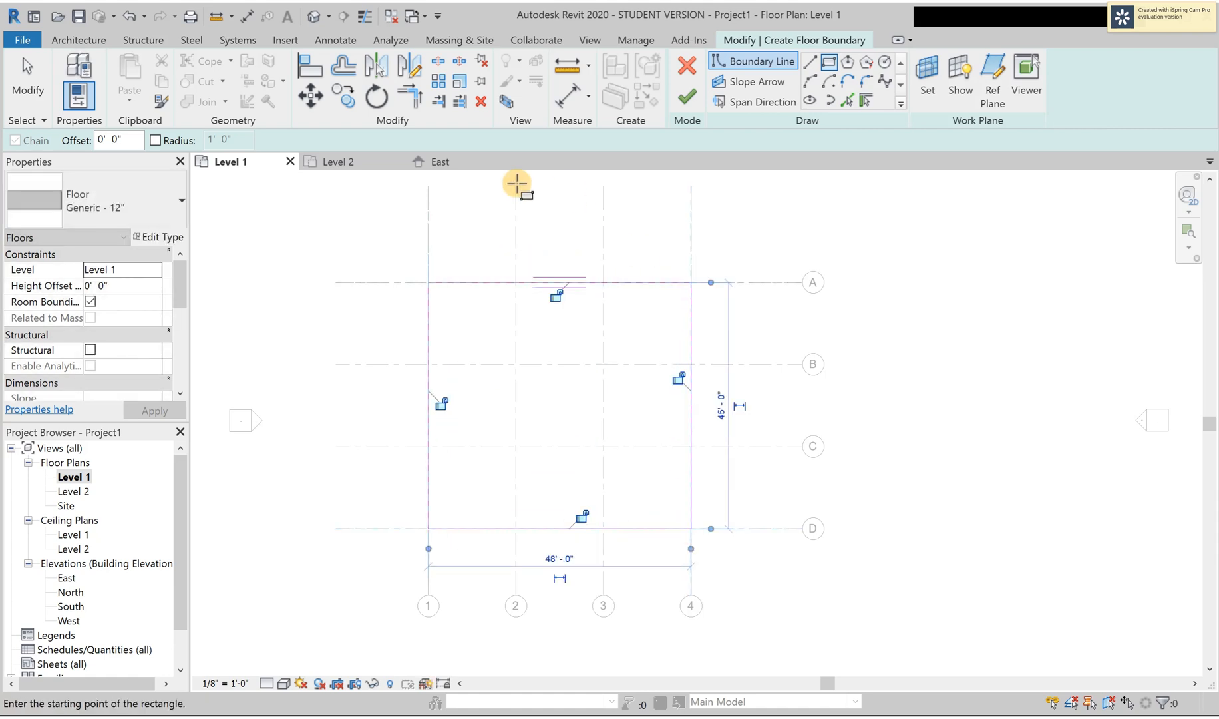
left_click(687, 97)
left_click(801, 630)
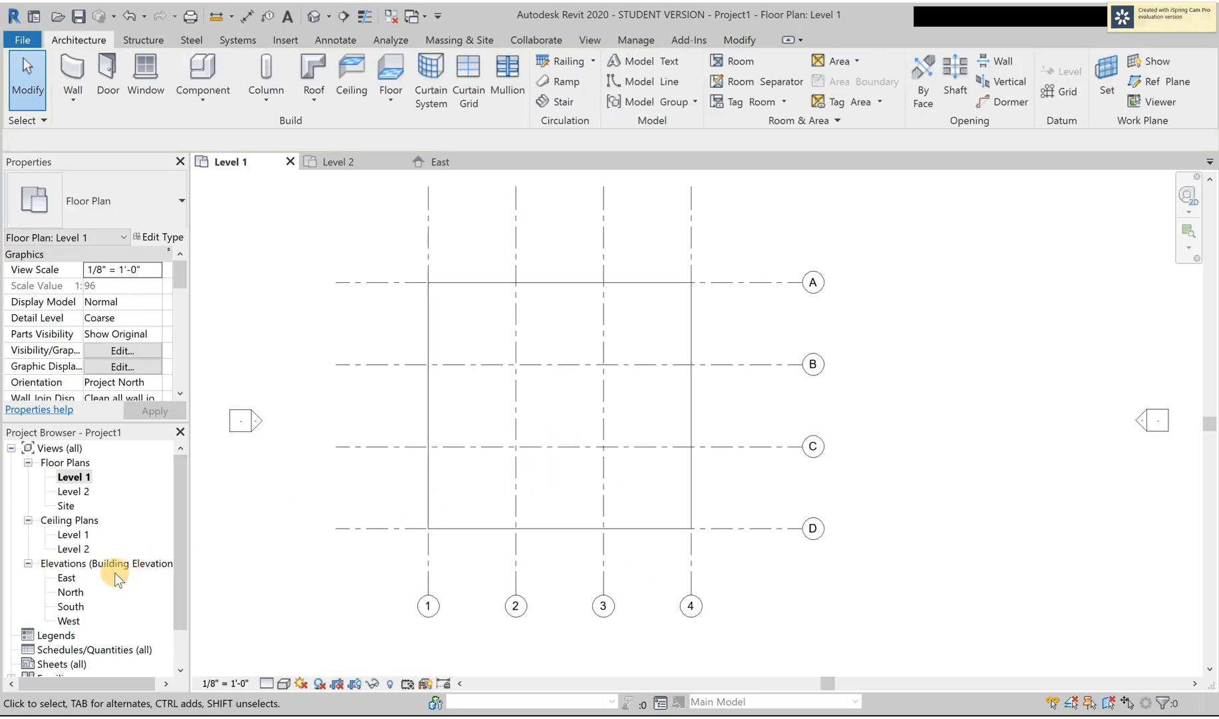
Create the default 3D view of the model
scroll(71, 604, "down", 1)
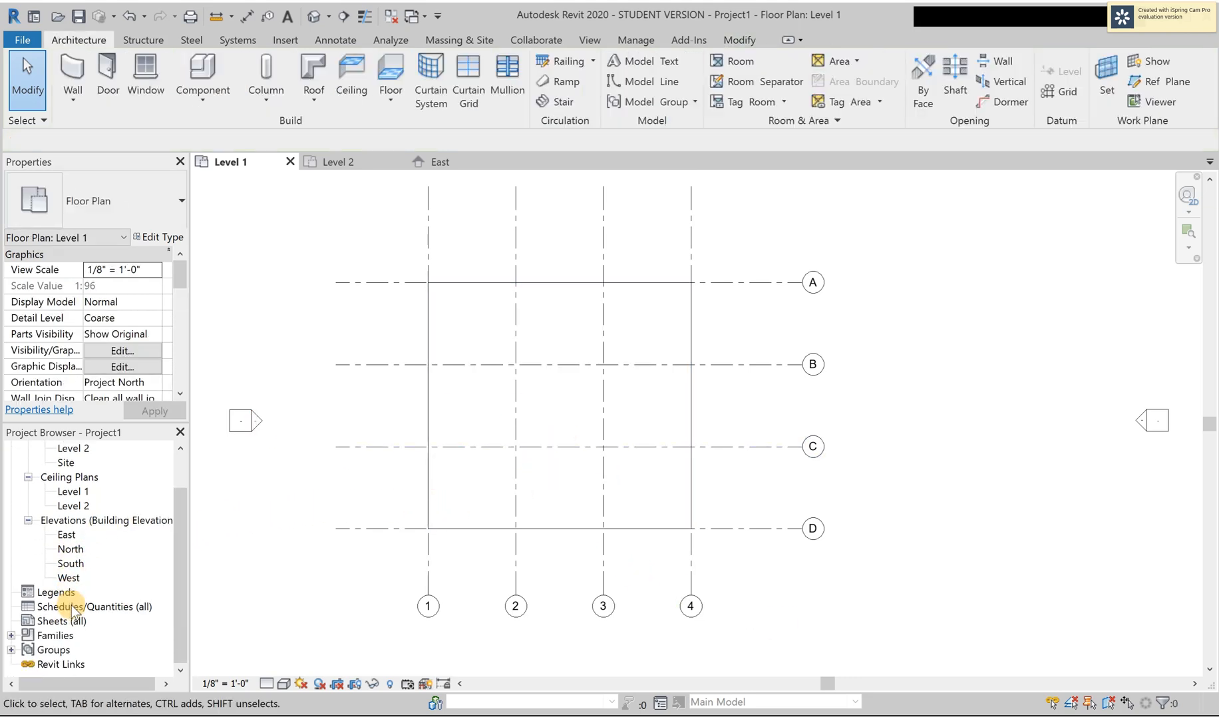
scroll(56, 549, "up", 1)
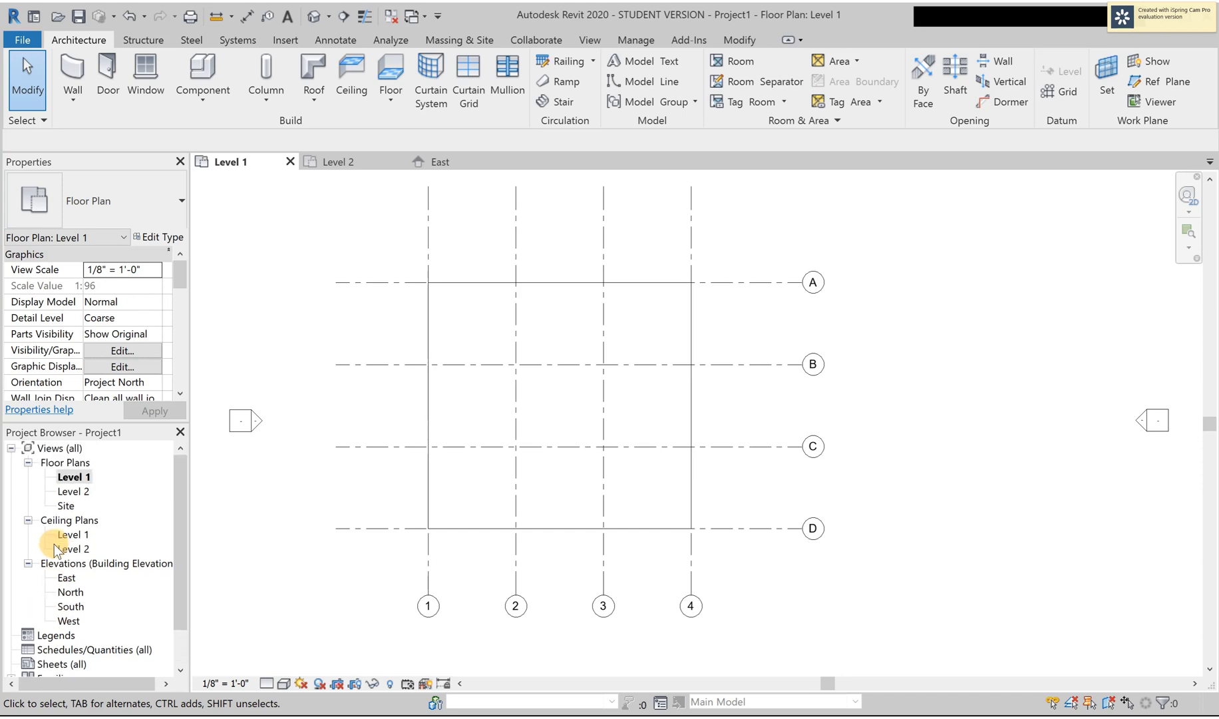
scroll(56, 618, "down", 1)
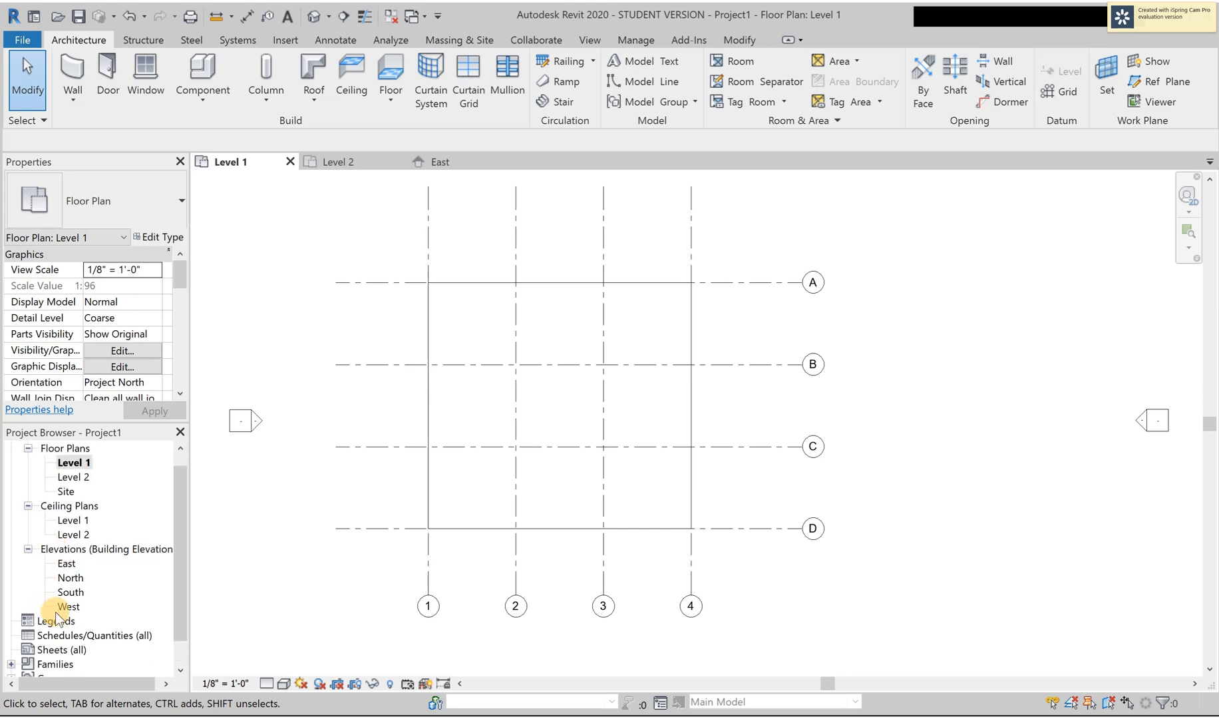
scroll(56, 611, "down", 1)
scroll(55, 611, "up", 2)
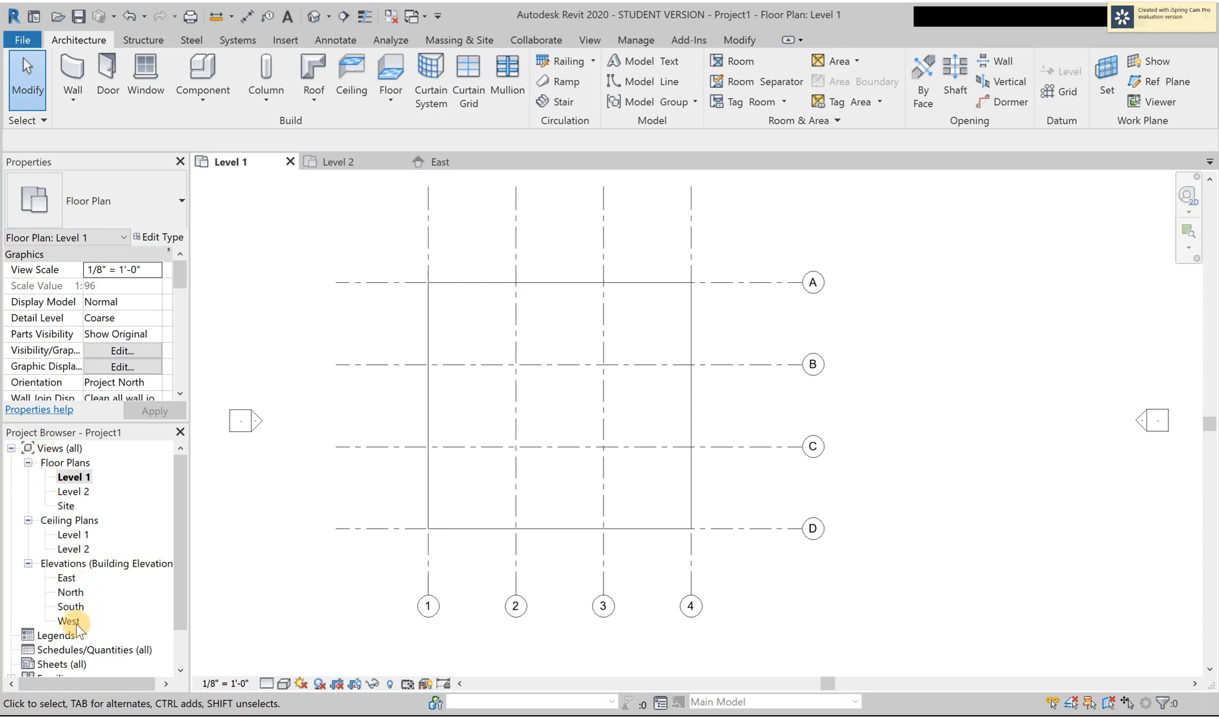
scroll(67, 615, "down", 1)
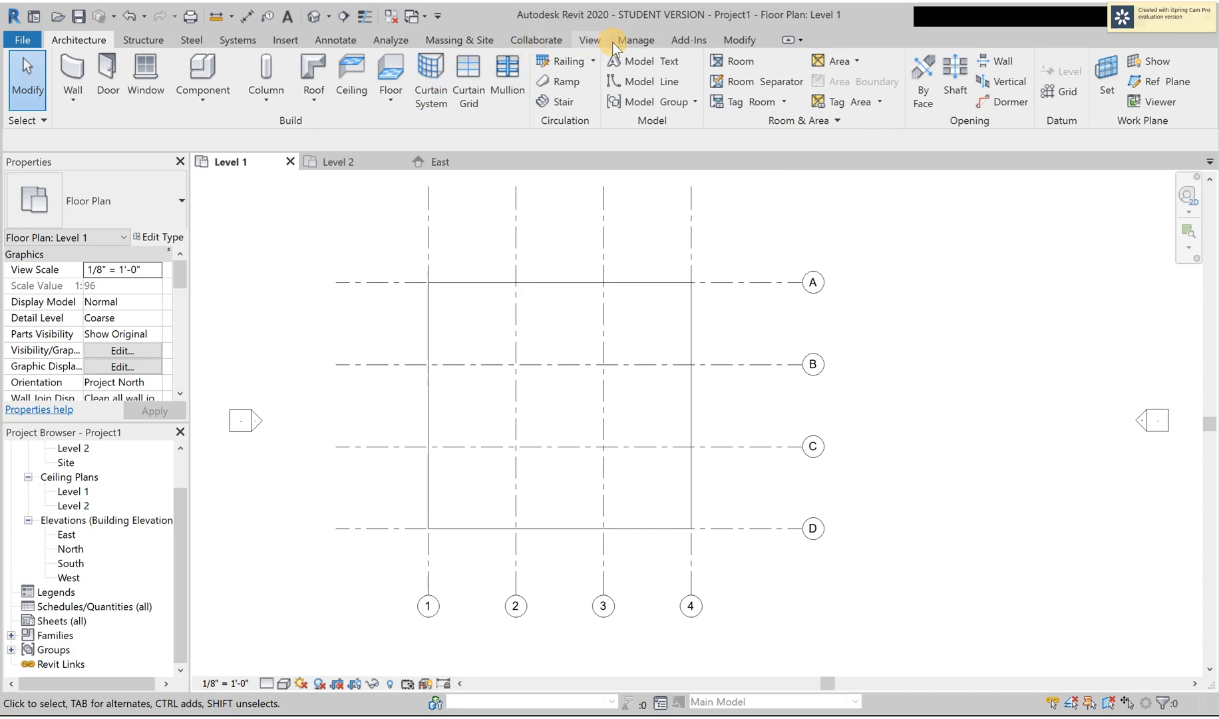
left_click(592, 40)
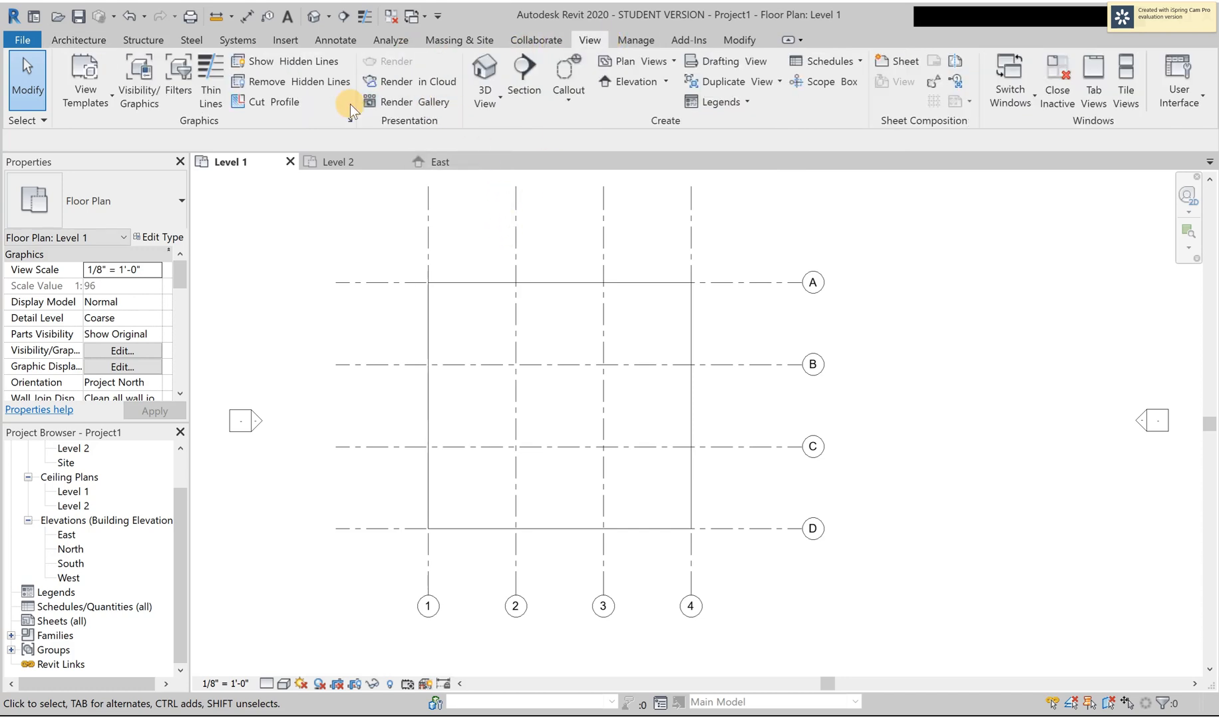
left_click(475, 68)
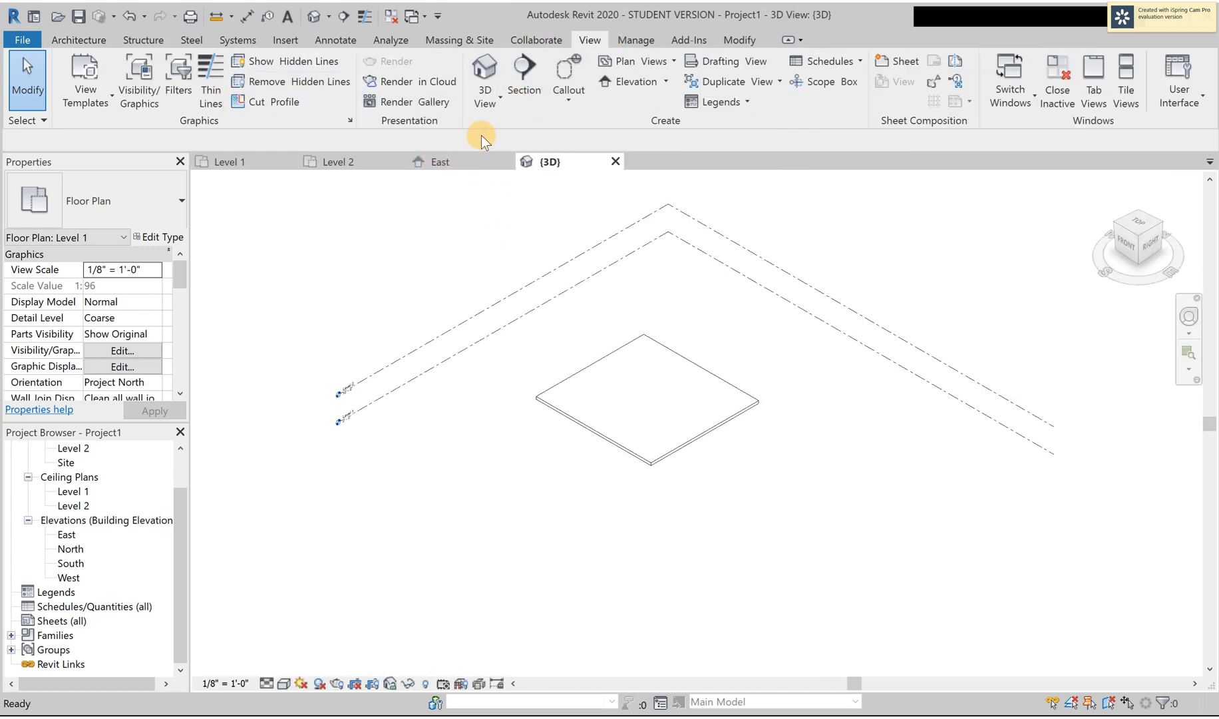
Orbit the 3D view to examine the floor slab relative to the two levels
right_click(776, 468)
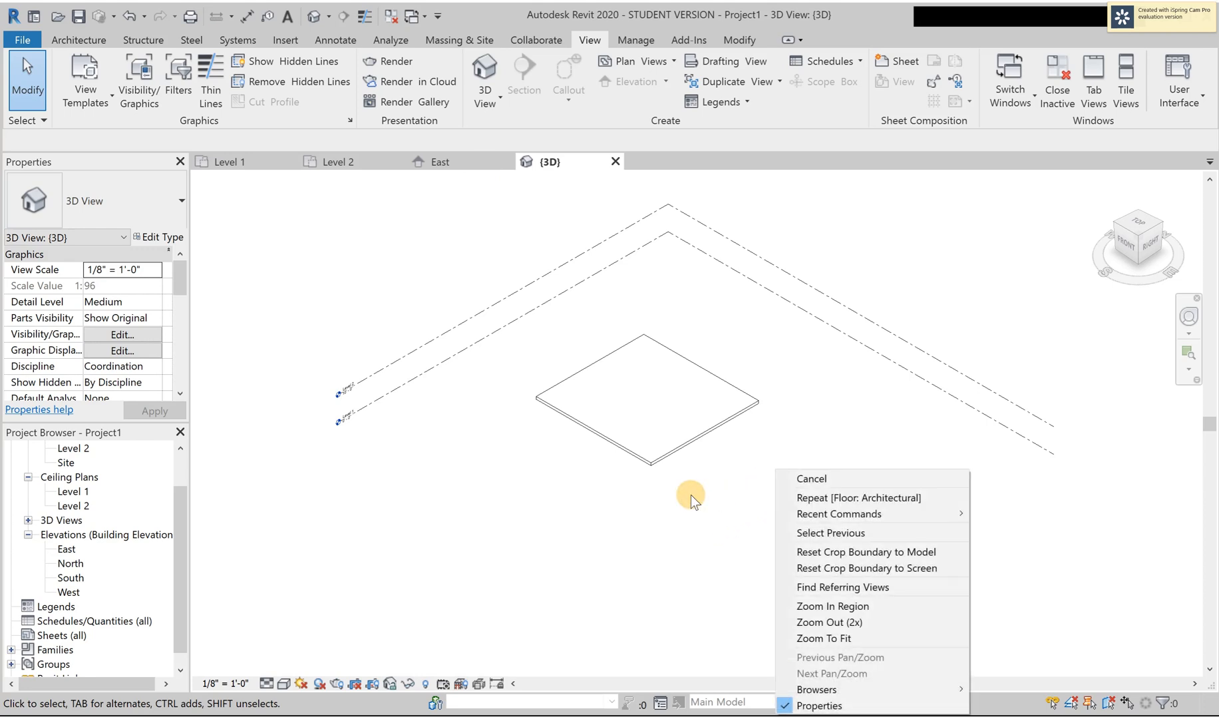
left_click(658, 500)
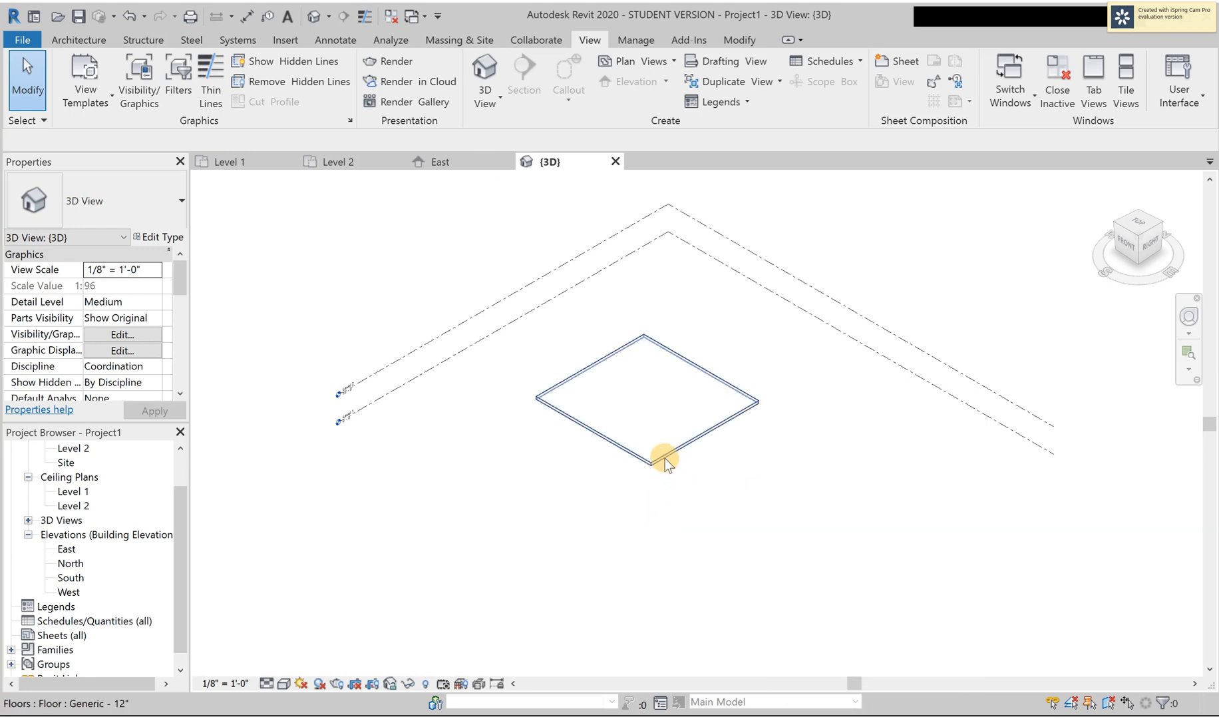
middle_click_drag(714, 493, 684, 394, "shift")
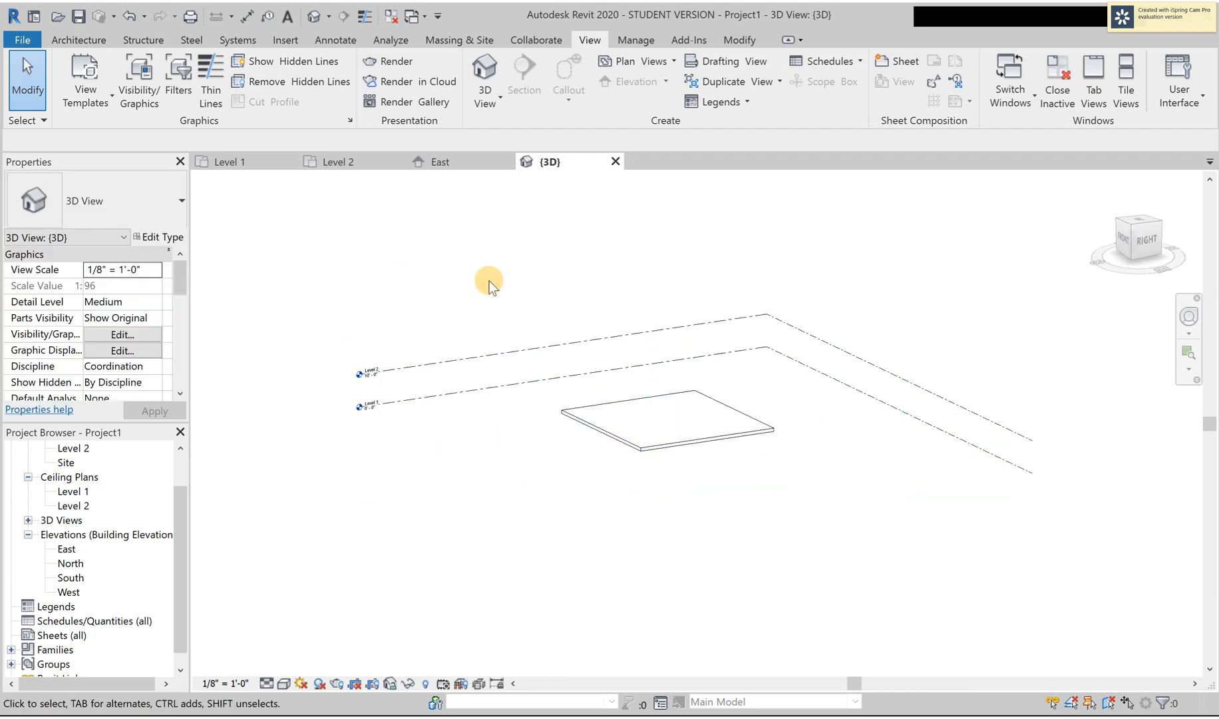
Create a Generic - 12" architectural floor on Level 2 with a rectangular 48' by 45' boundary from grid intersection A-1 to D-4
left_click(317, 162)
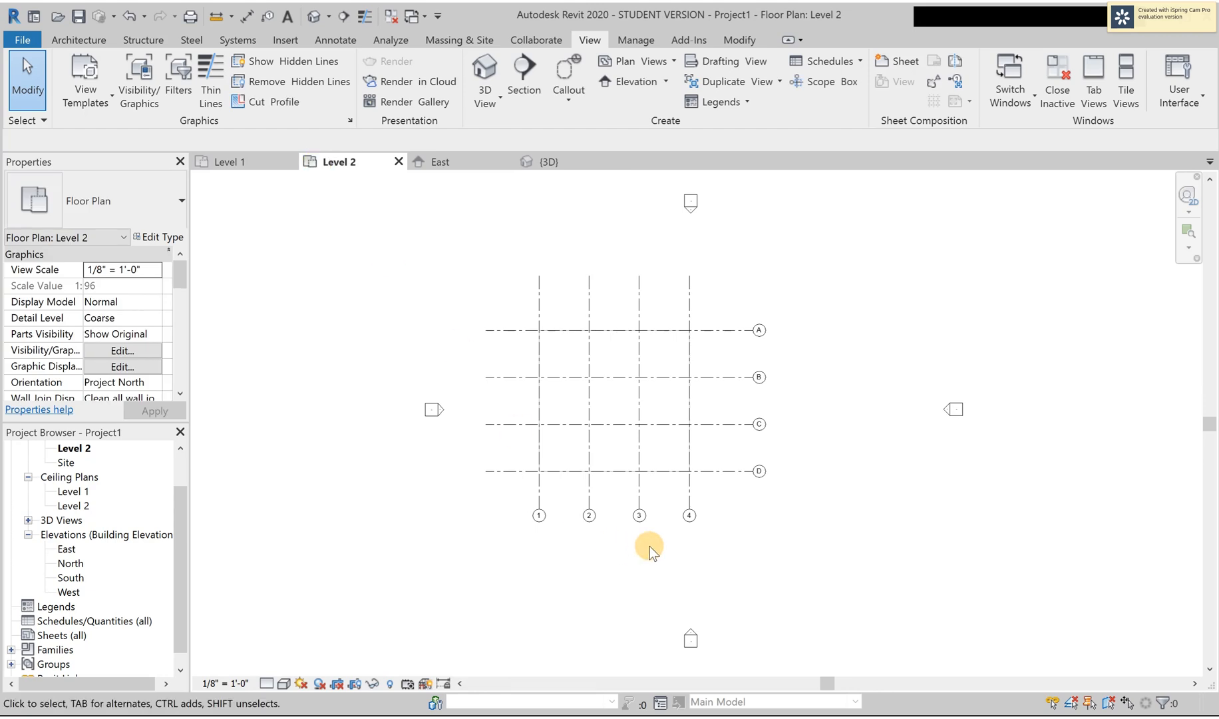
left_click(87, 44)
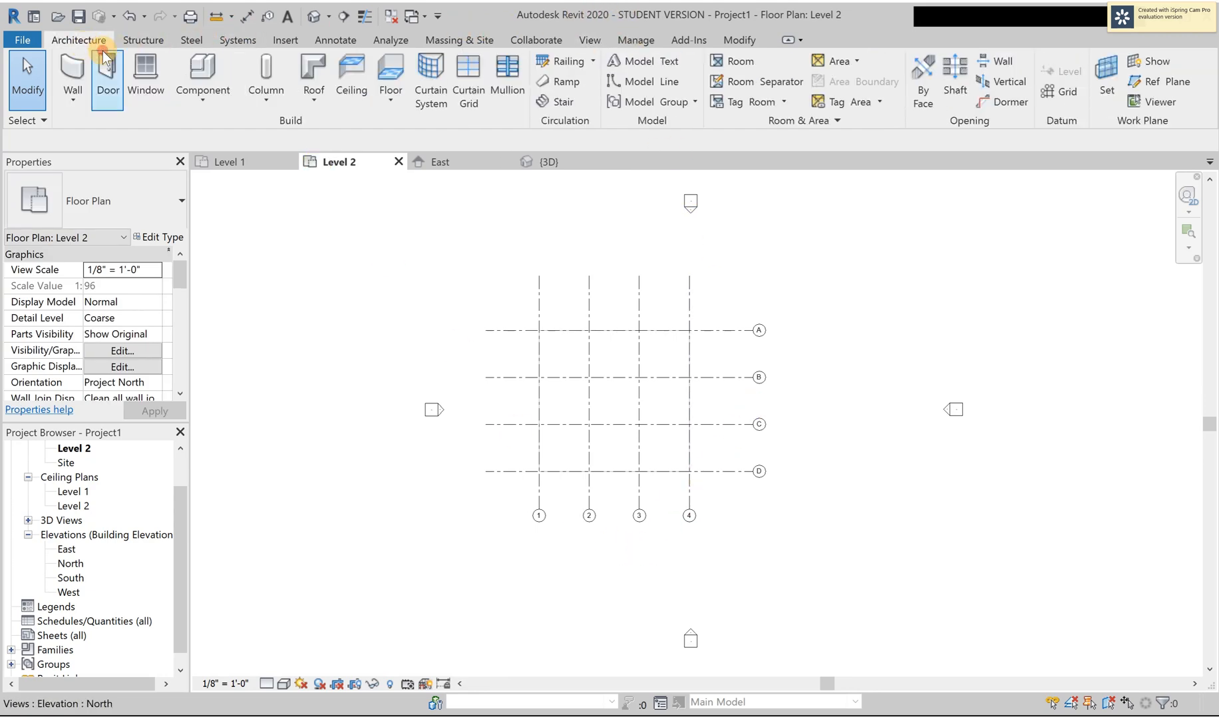
left_click(381, 100)
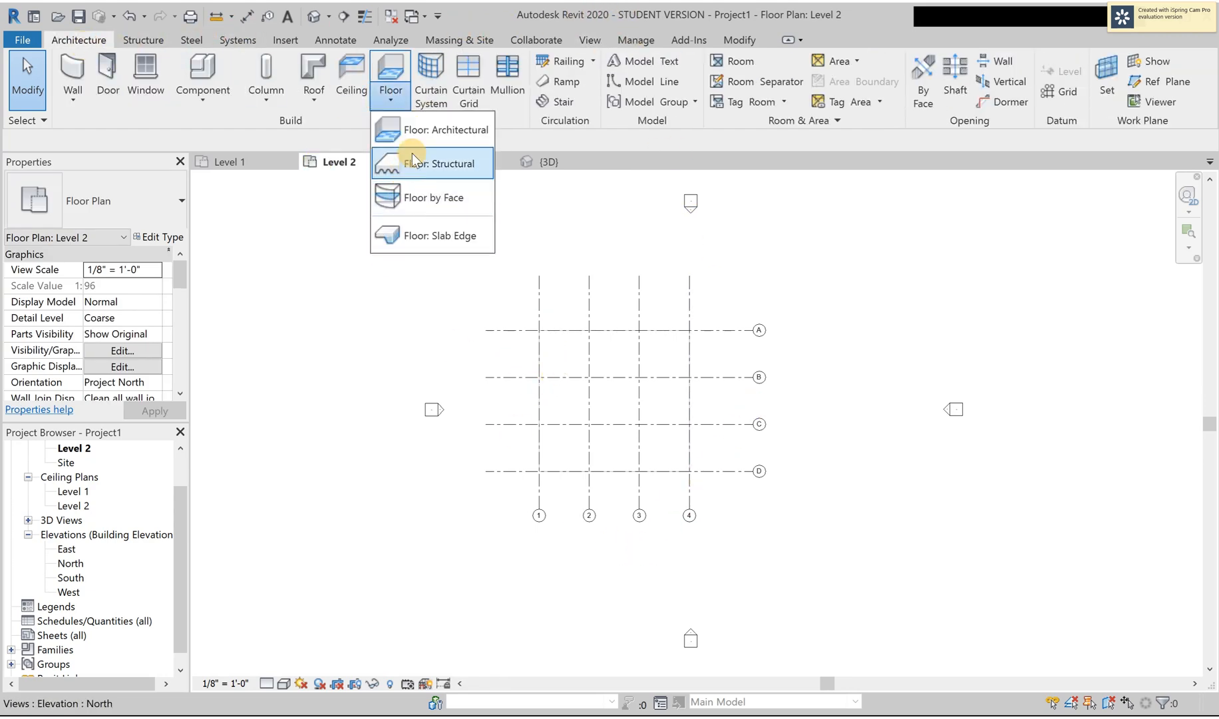
left_click(425, 133)
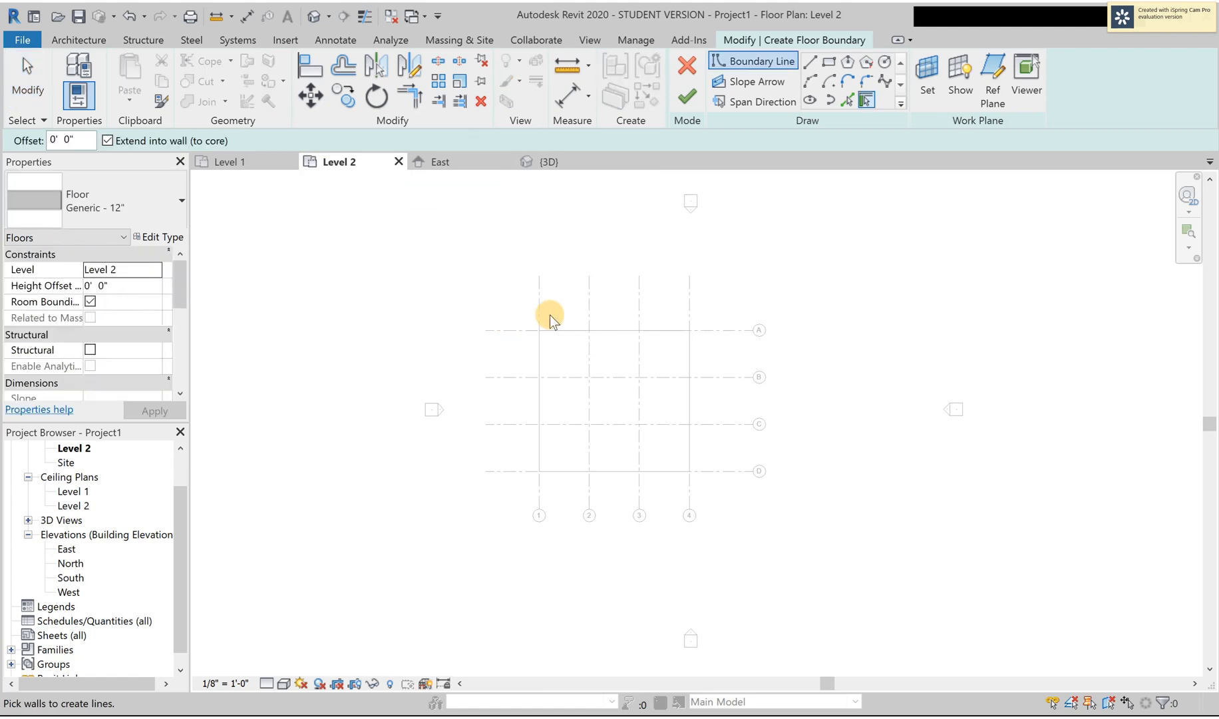
left_click(837, 61)
left_click(689, 330)
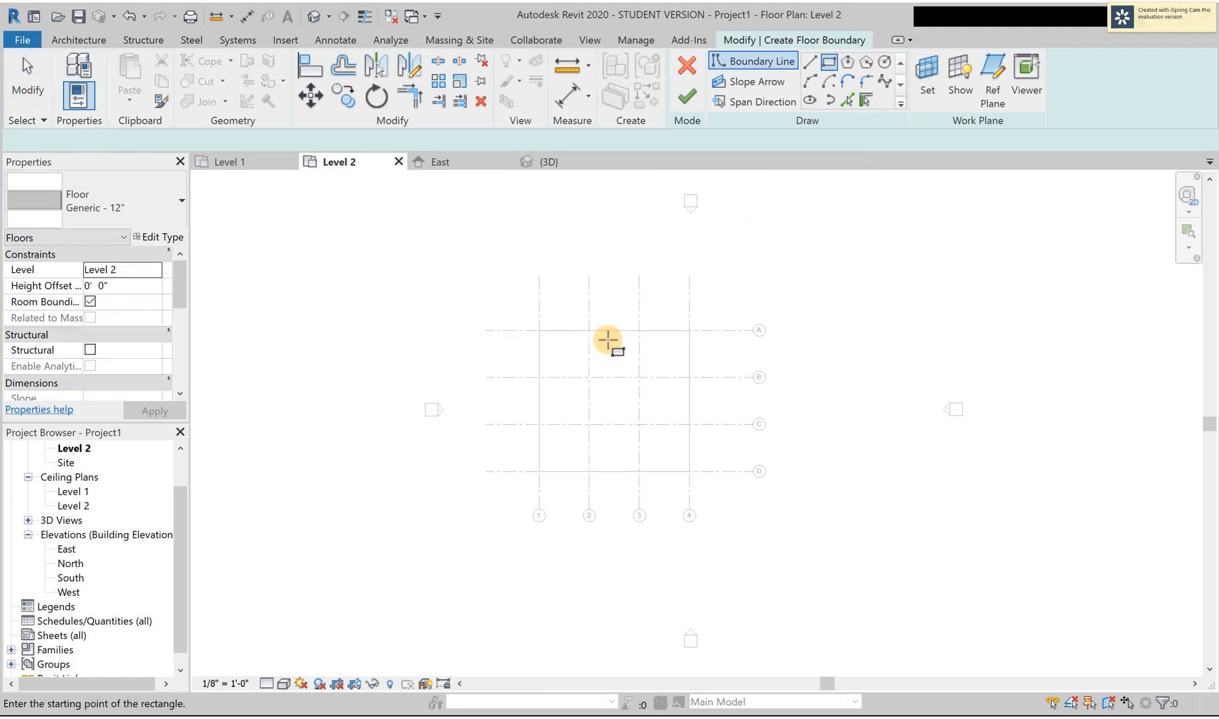
left_click(539, 330)
left_click(690, 470)
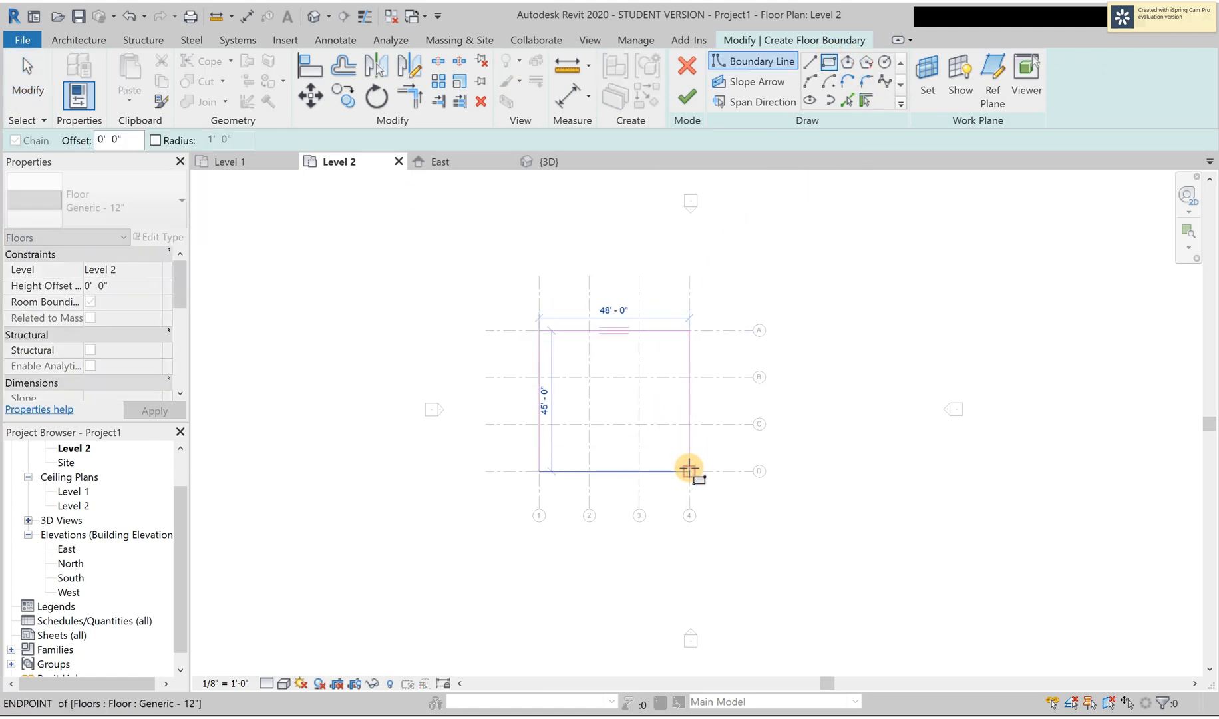
left_click(687, 96)
Check the Level 2 slab in the 3D view, the Level 1 and Level 2 floor plans, and the East elevation
left_click(552, 159)
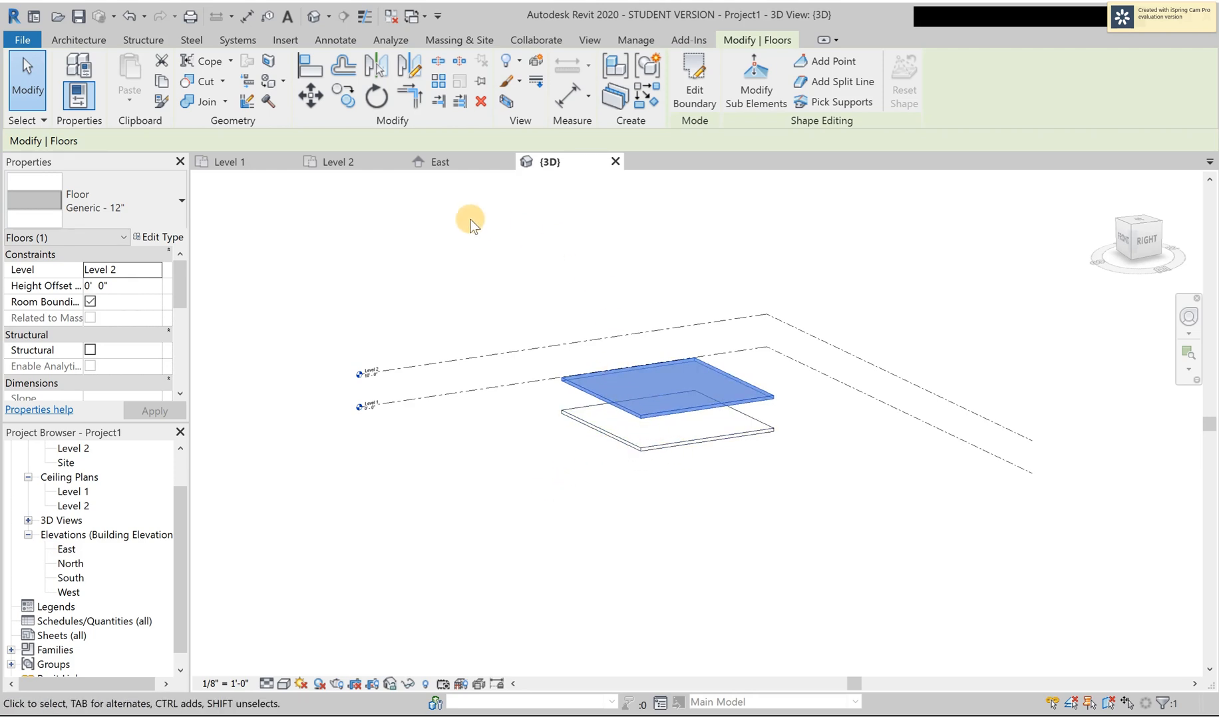
left_click(234, 155)
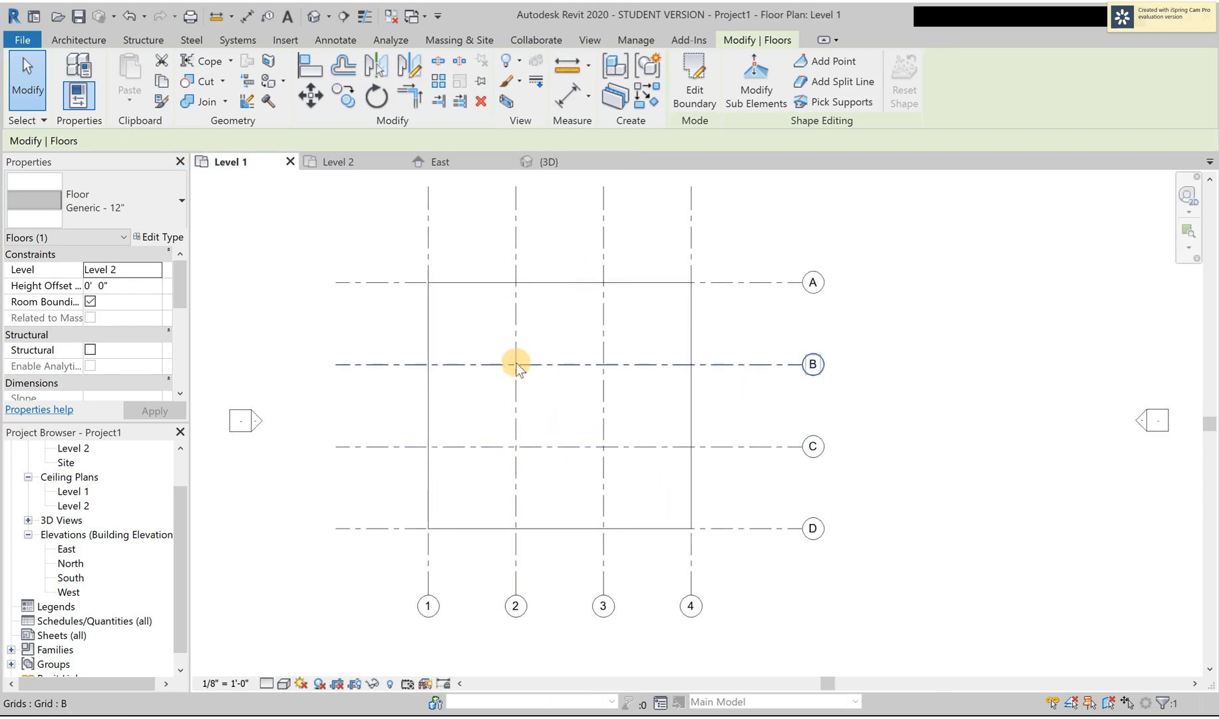
left_click(336, 161)
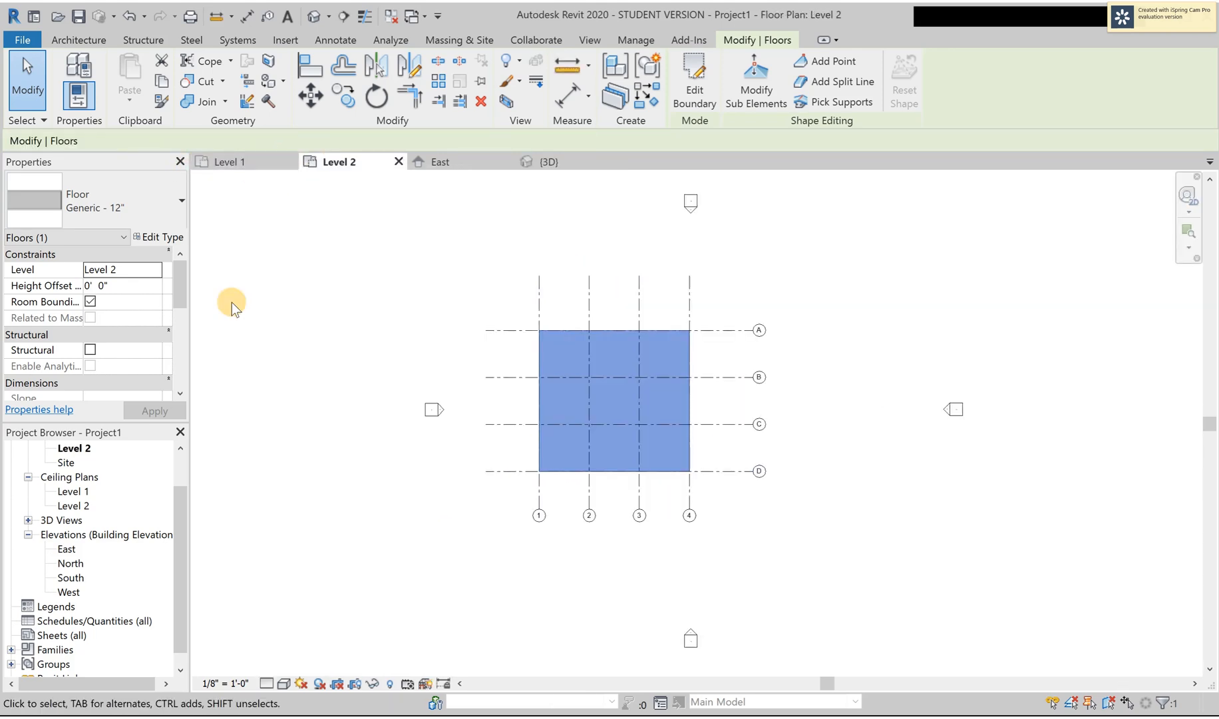
double_click(66, 548)
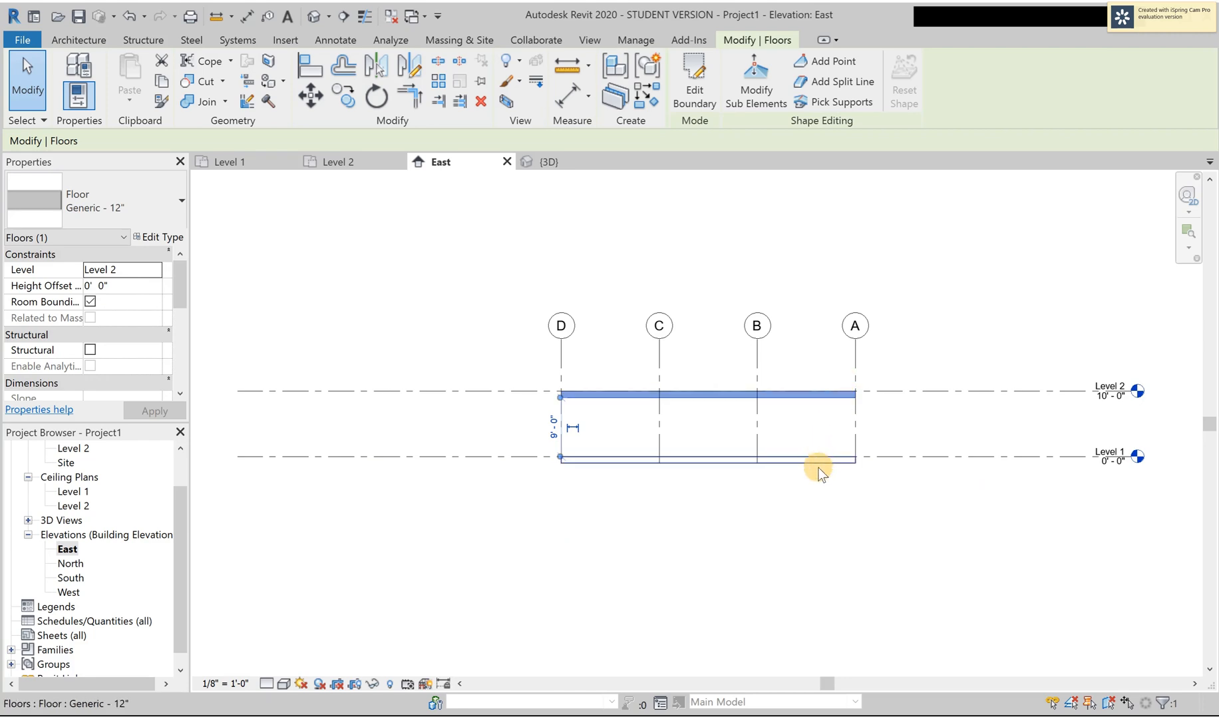
left_click(672, 496)
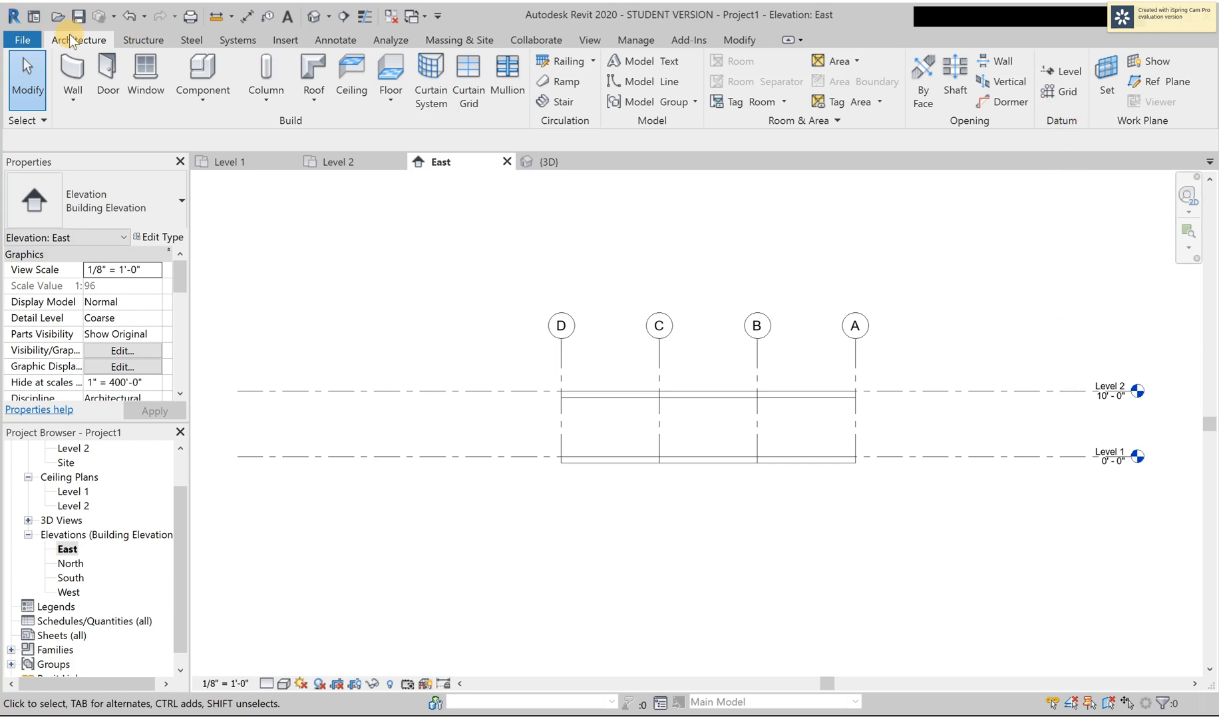
left_click(1067, 71)
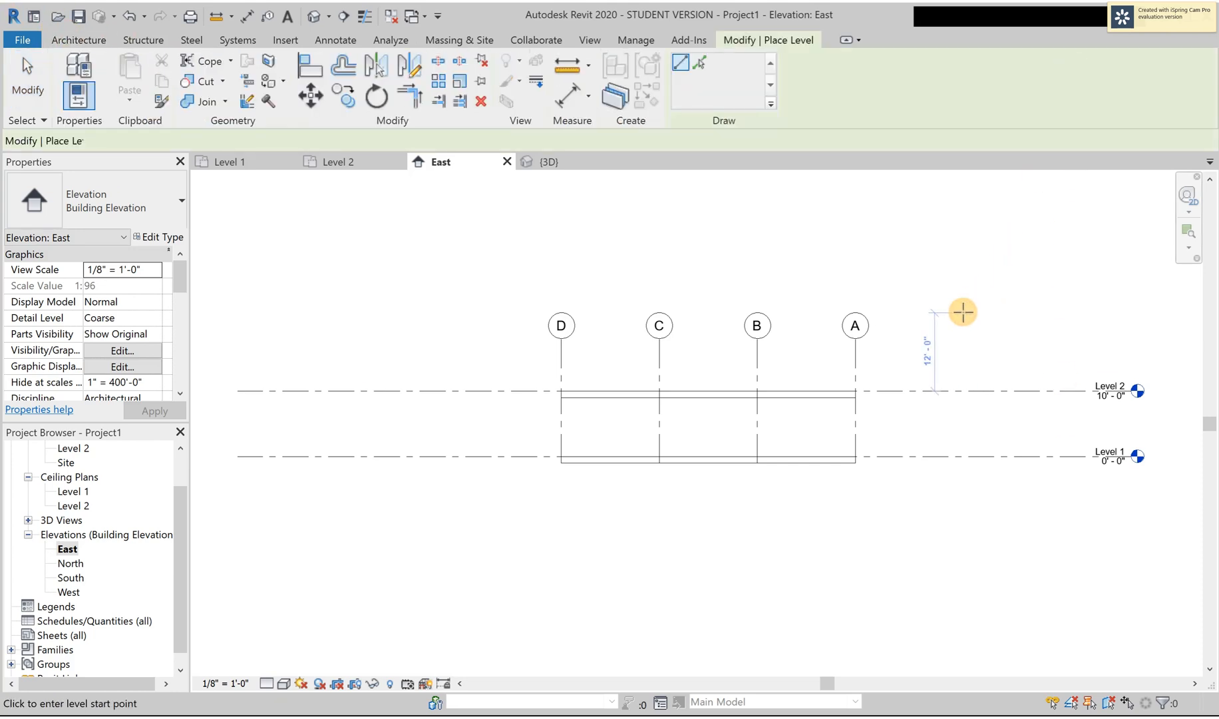
left_click(1136, 533)
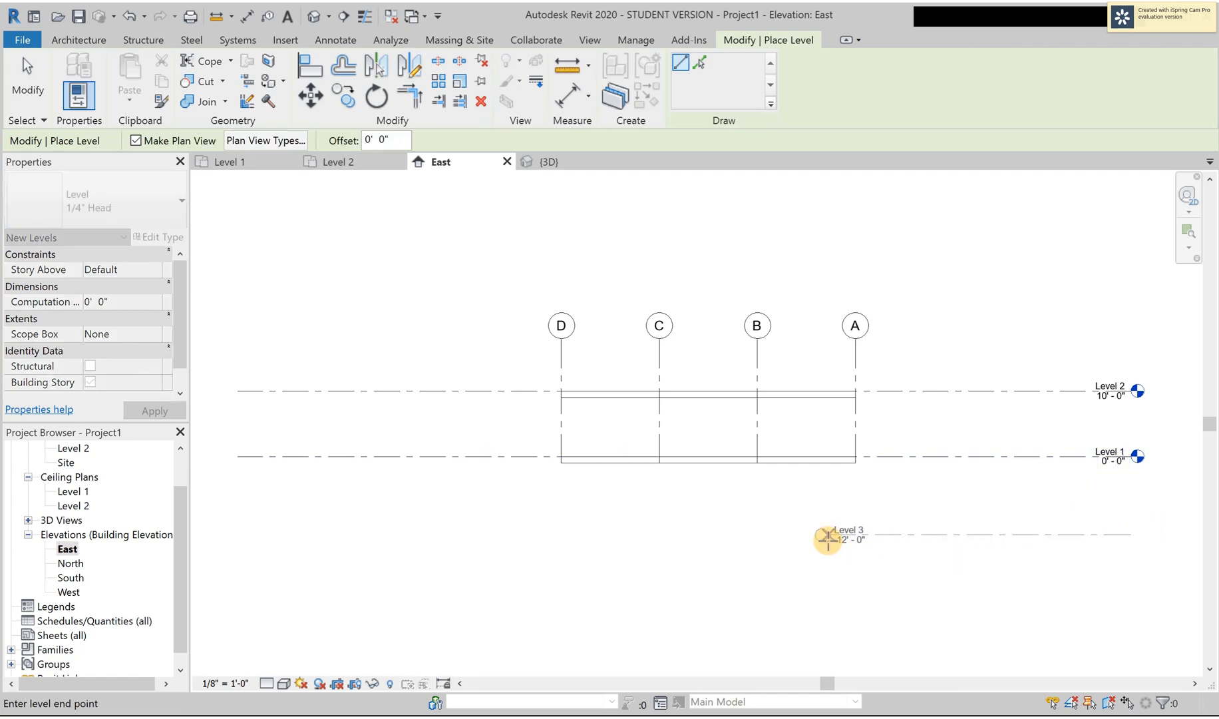
left_click(27, 72)
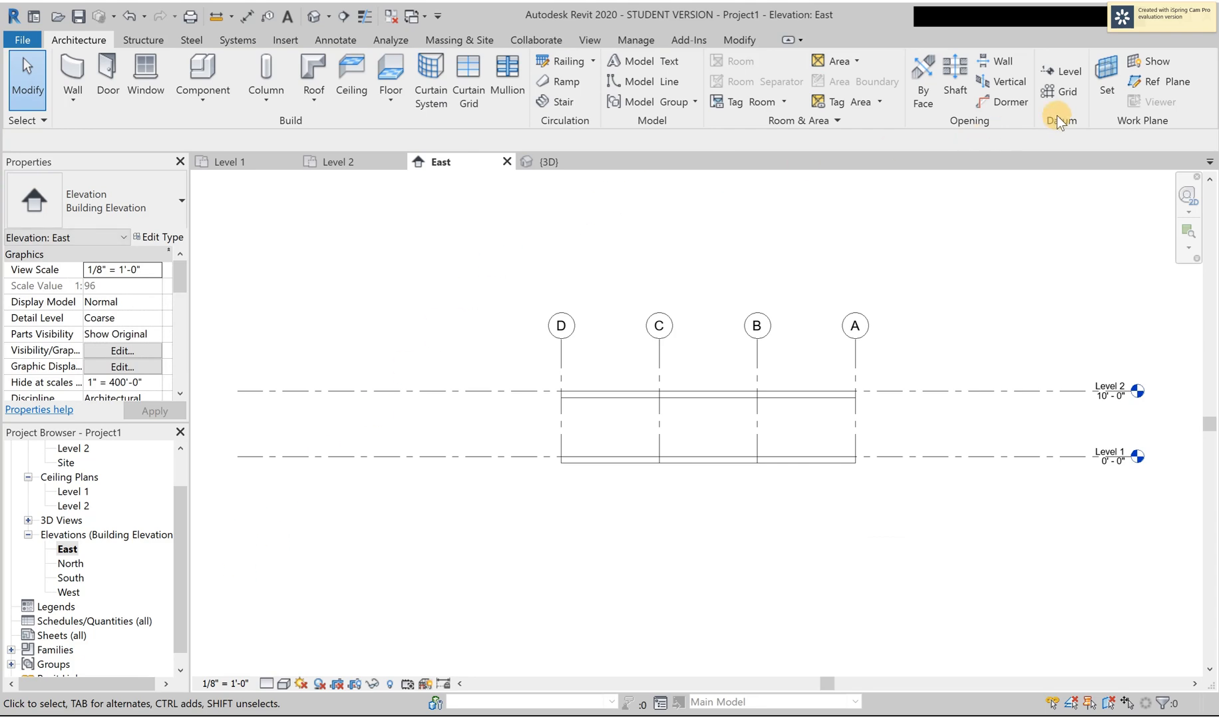
Draw two new levels in the East elevation, about 13'-6" below Level 1 and about 16'-6" above Level 2, aligned with the existing level ends
left_click(1062, 72)
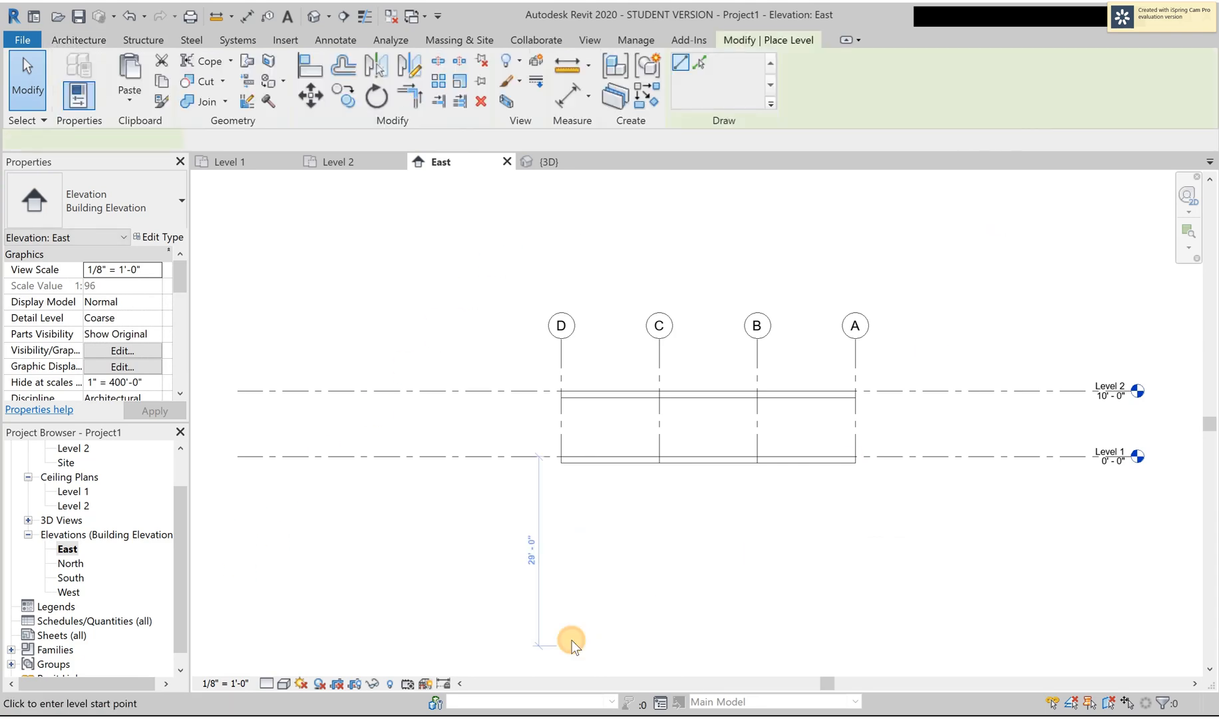
left_click(238, 545)
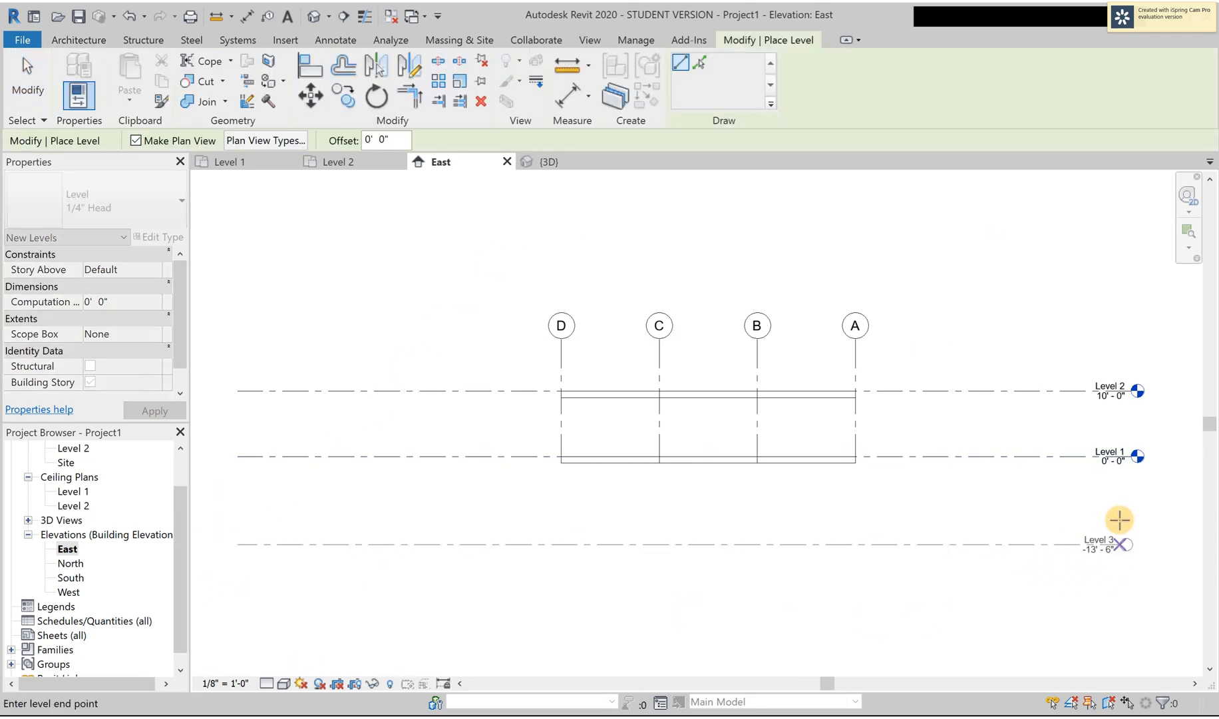
left_click(1130, 544)
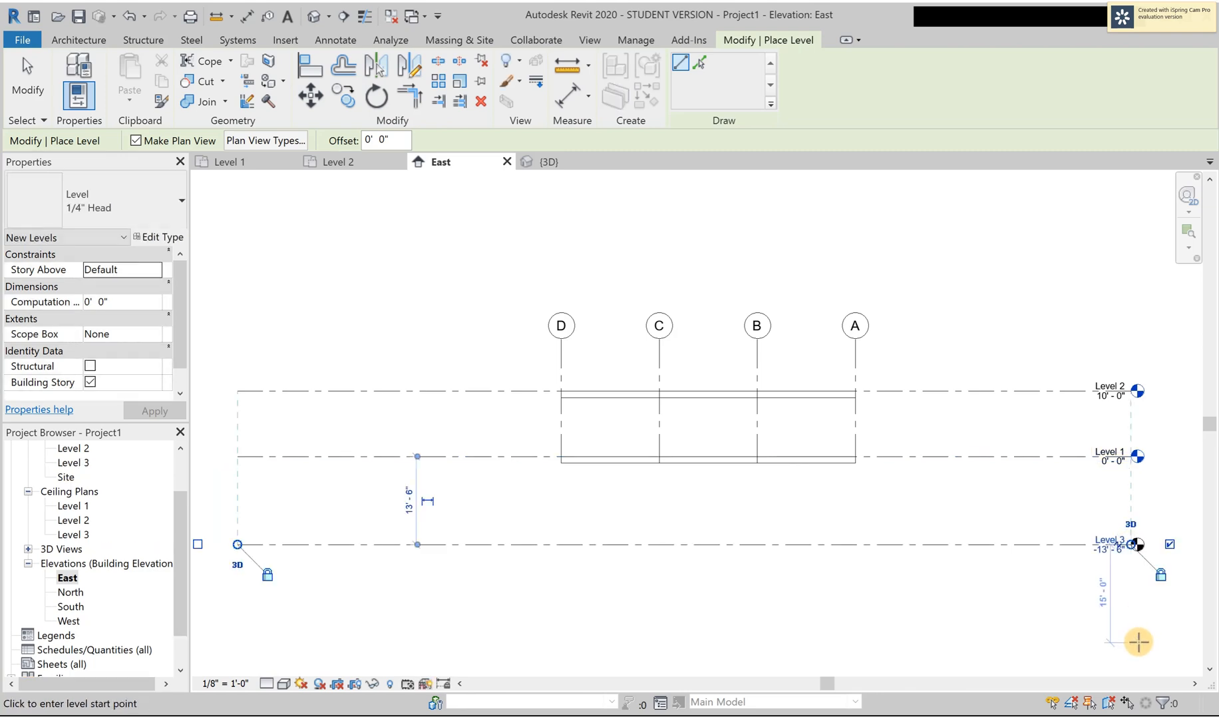
left_click(238, 283)
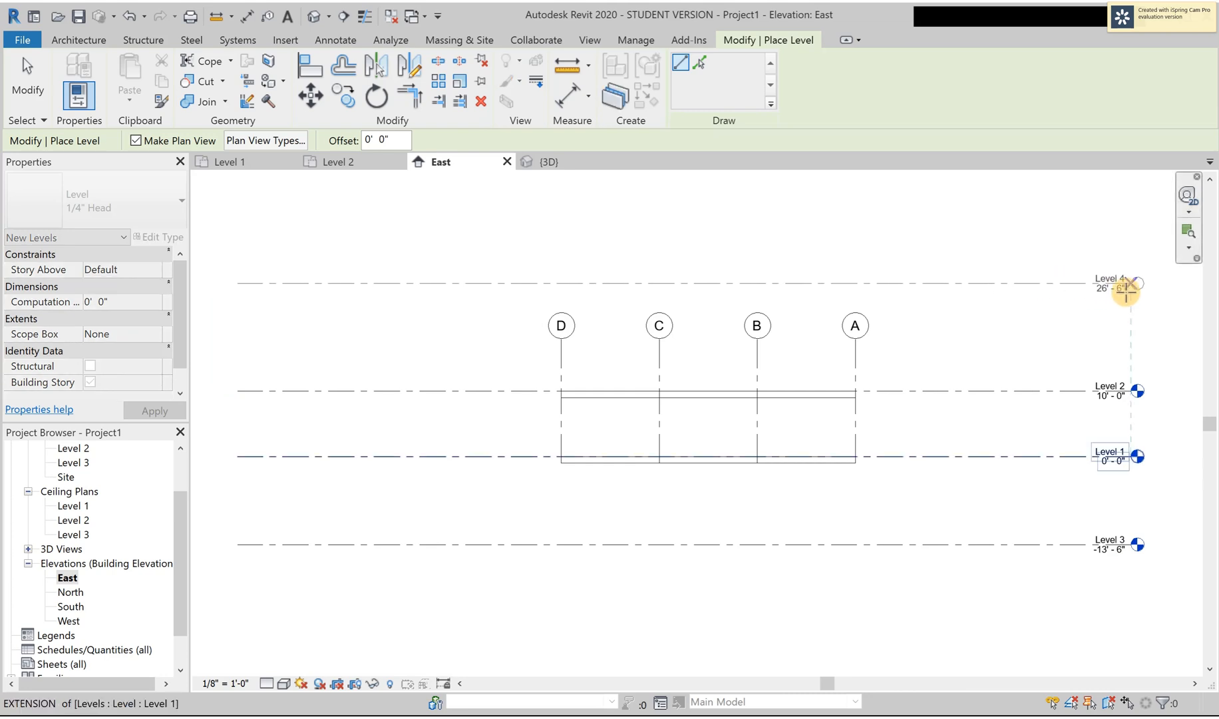
left_click(1126, 288)
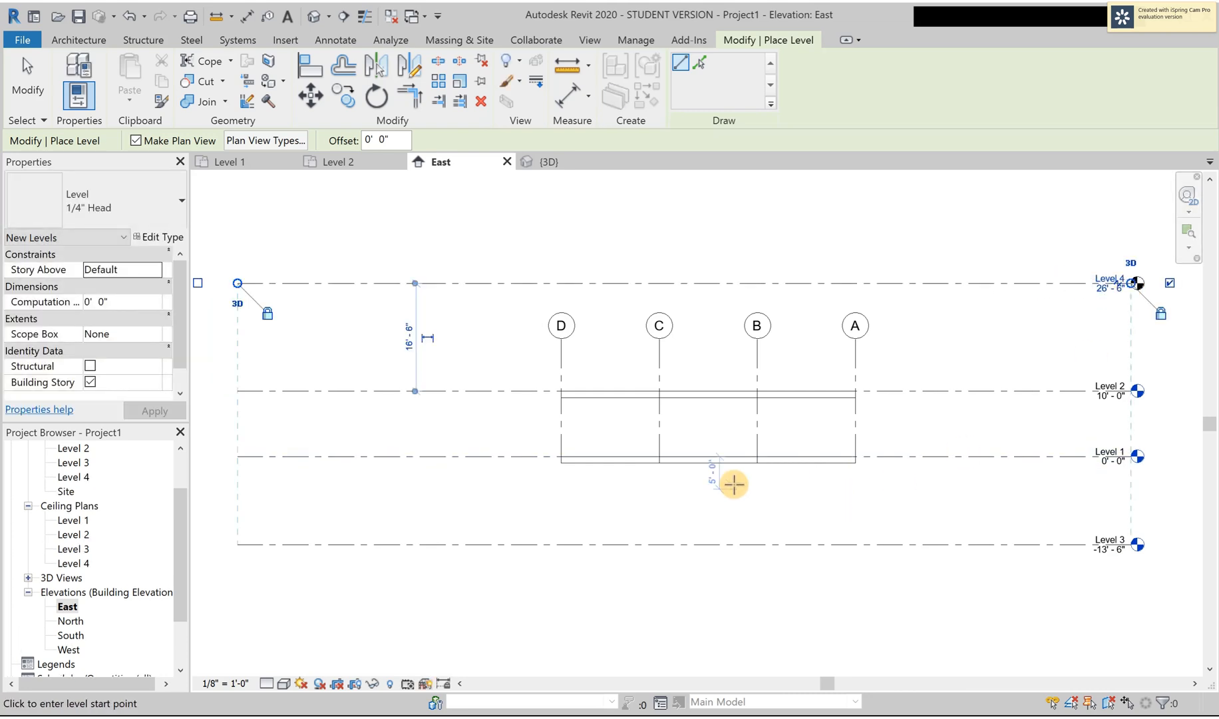
left_click(27, 73)
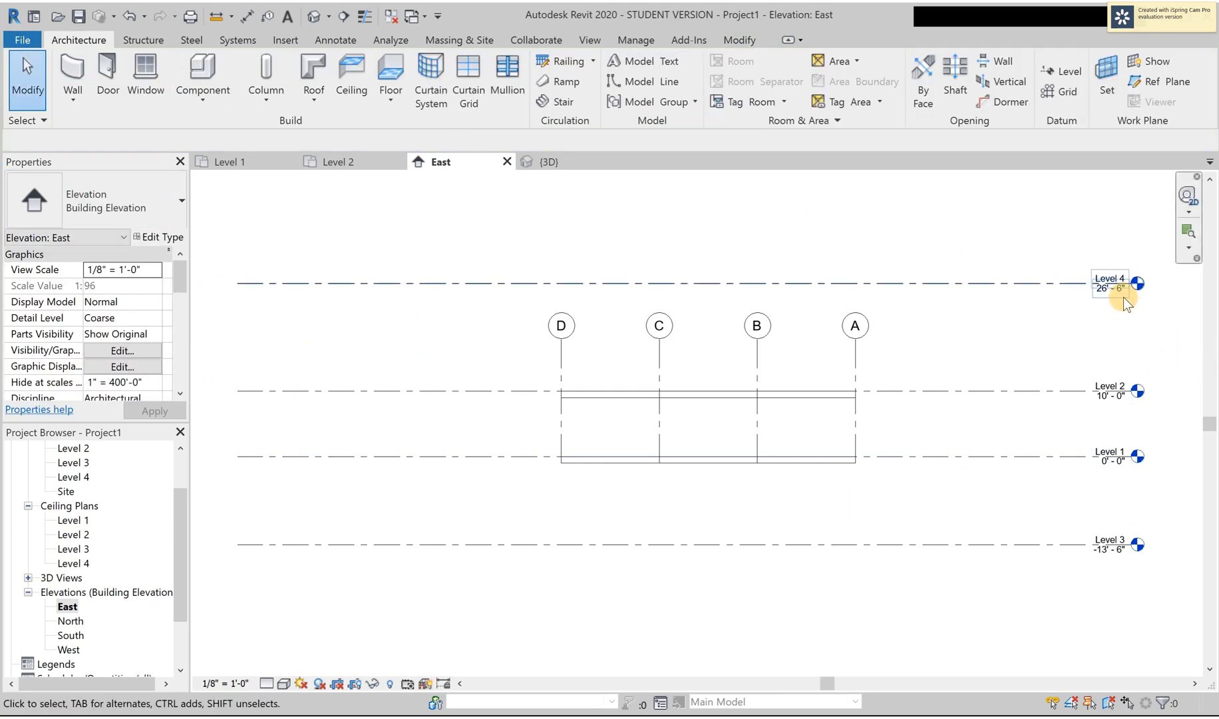
Set the elevation of the uppermost level, Level 4, to 20'
left_click(1108, 285)
left_click(1105, 289)
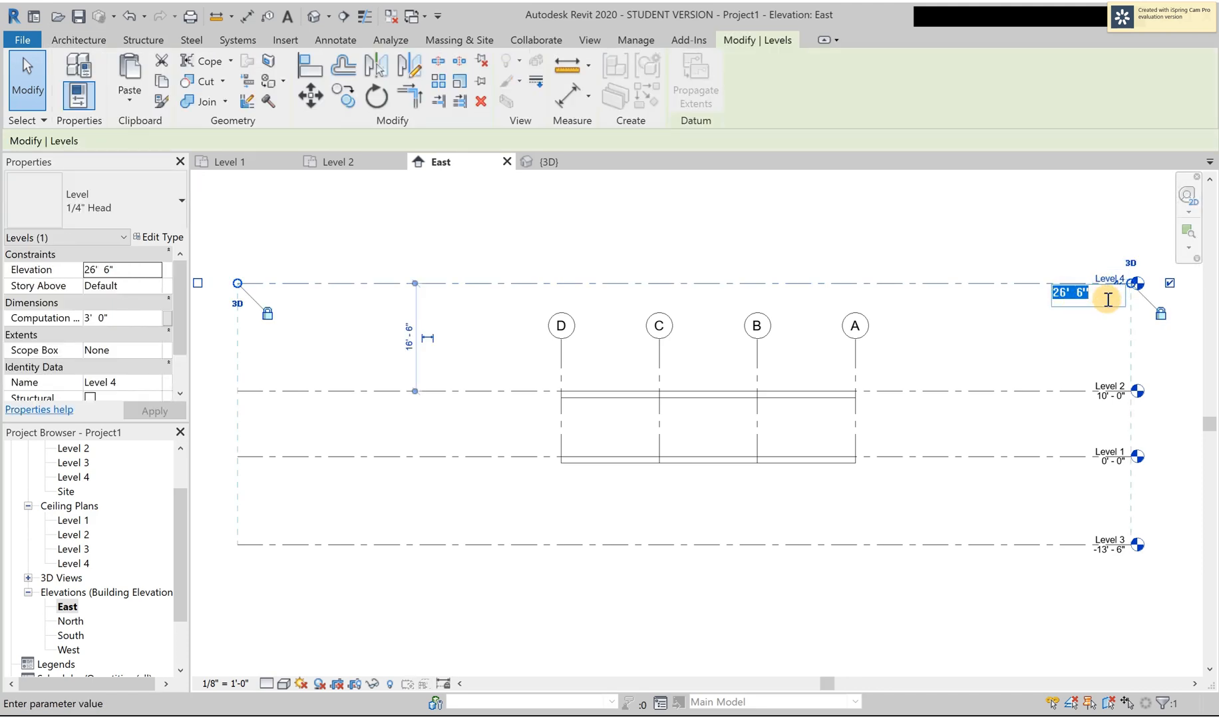
type("20")
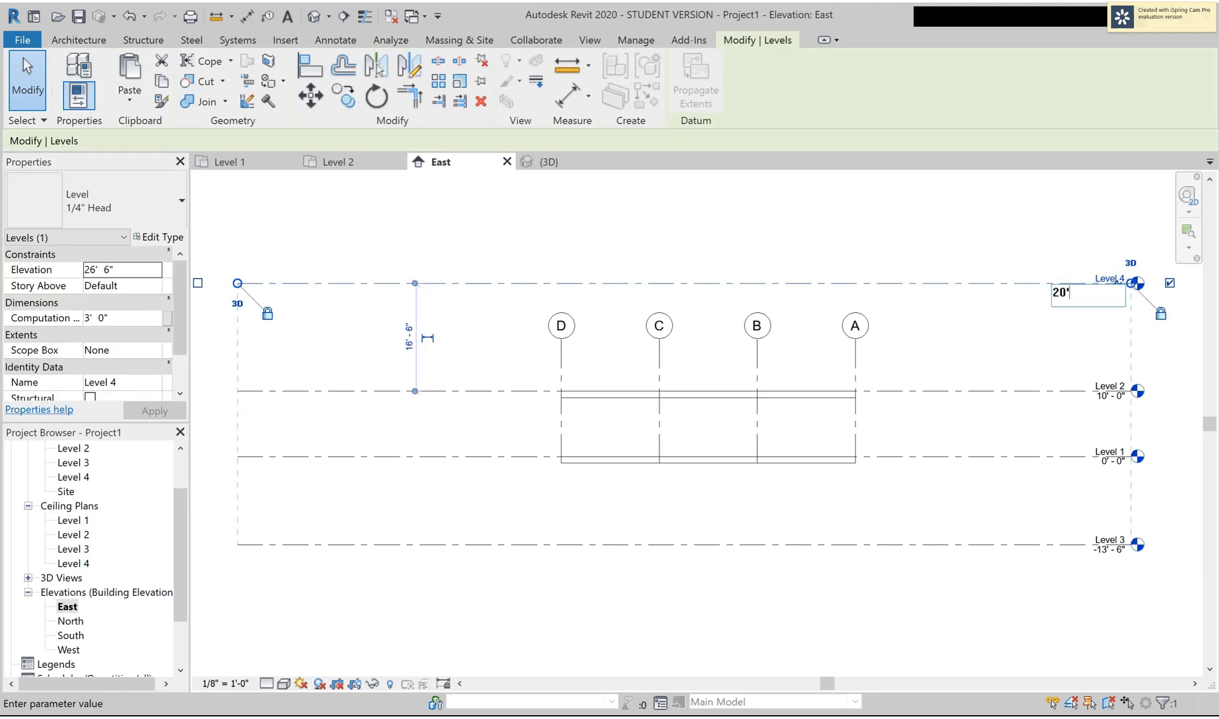
type("'")
key("Return")
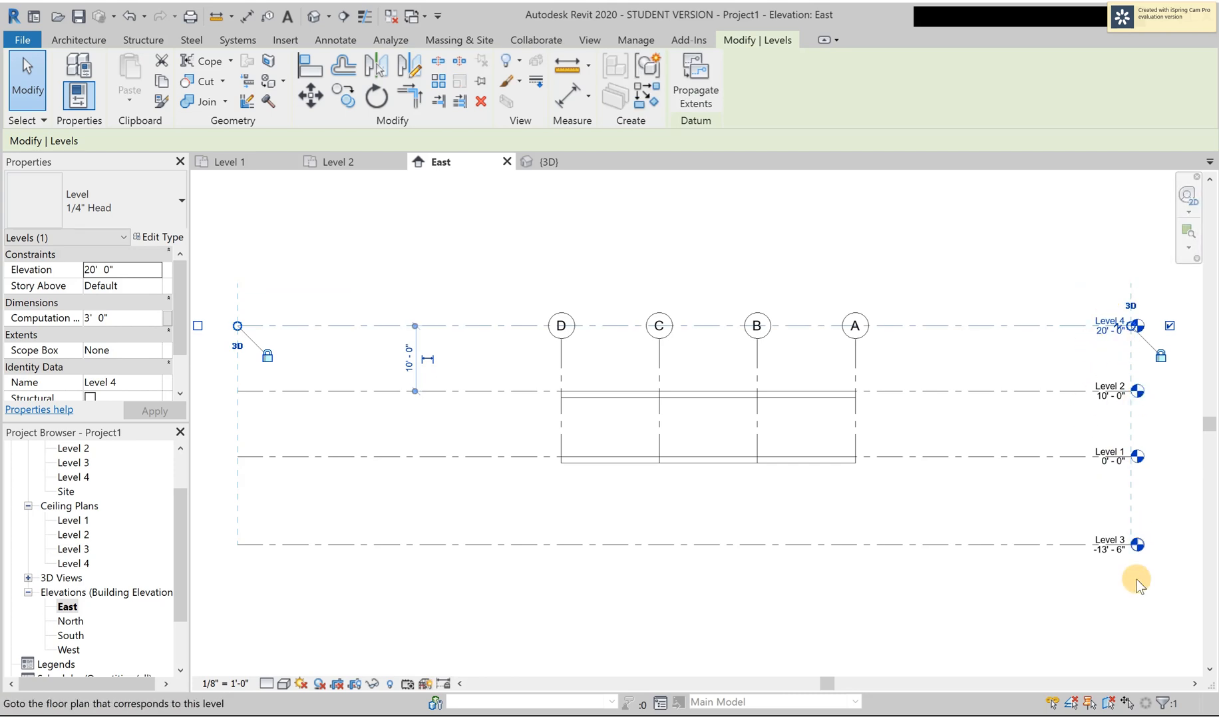
Set the elevation of the lowest level, Level 3, to -10'
left_click(1108, 550)
left_click_drag(1109, 550, 1076, 569)
left_click(1102, 563)
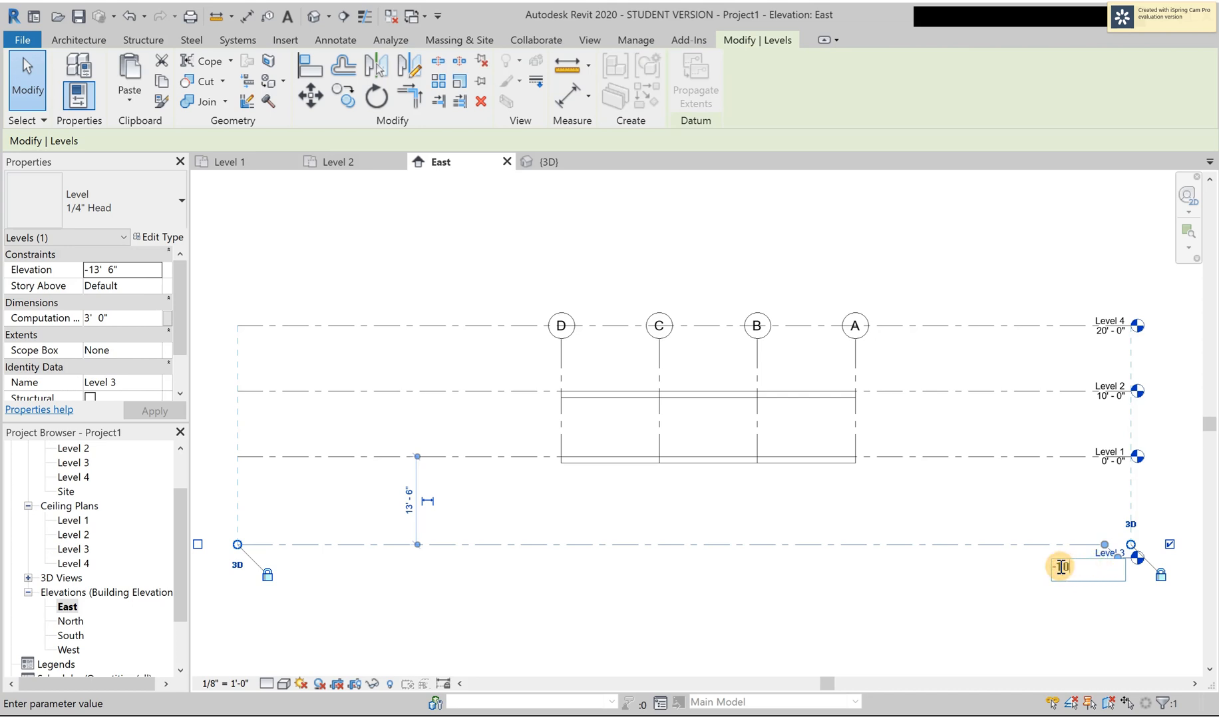
type("0'")
key("Return")
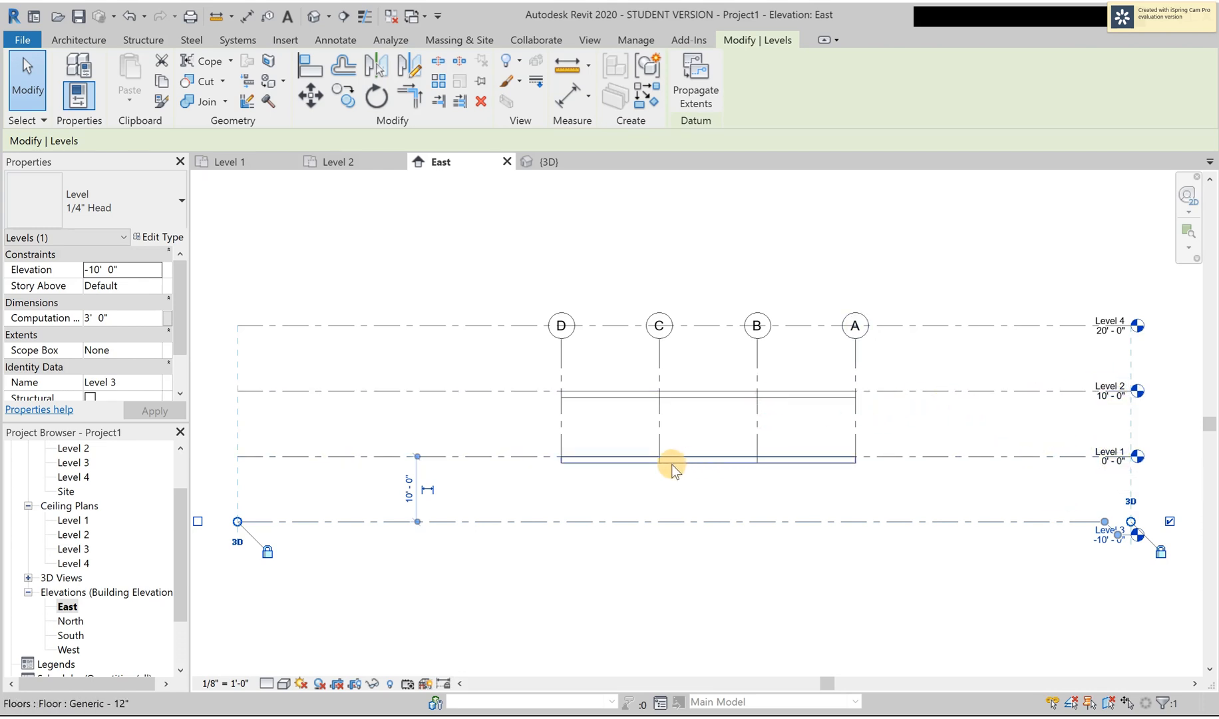
Set the elevation of Level 1 to 1' to test how its floor slab follows
left_click(1119, 469)
left_click(1108, 466)
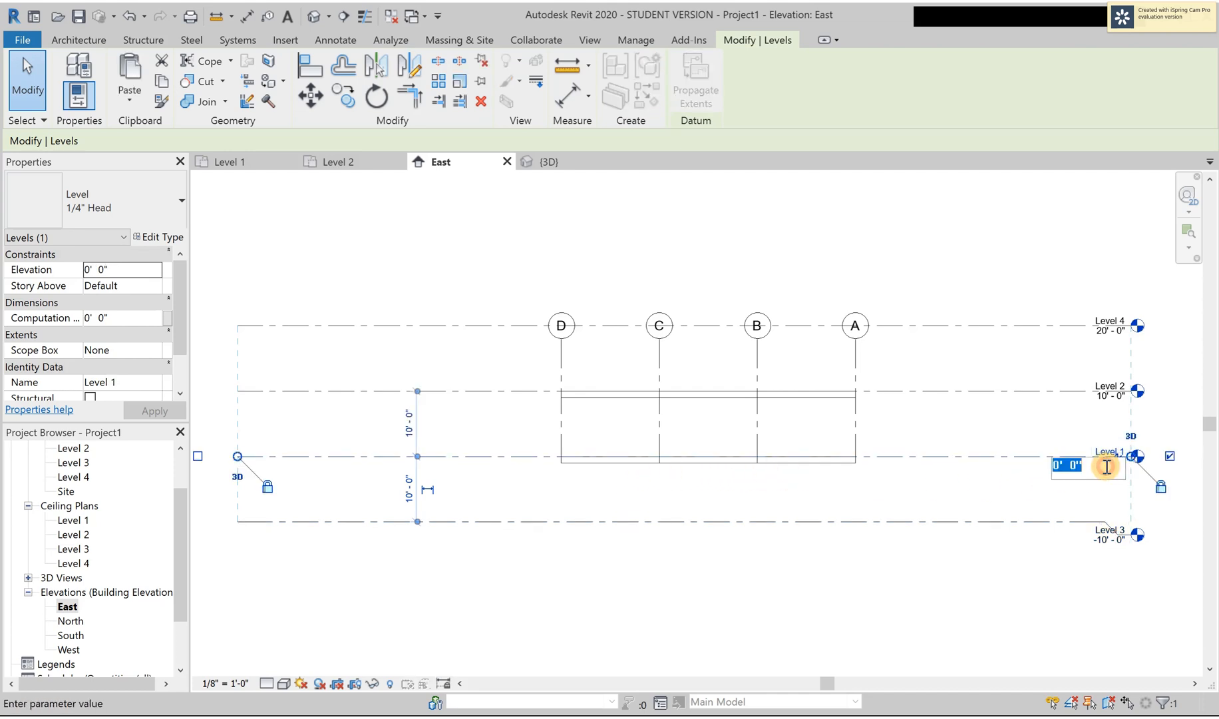
left_click_drag(1059, 468, 1038, 473)
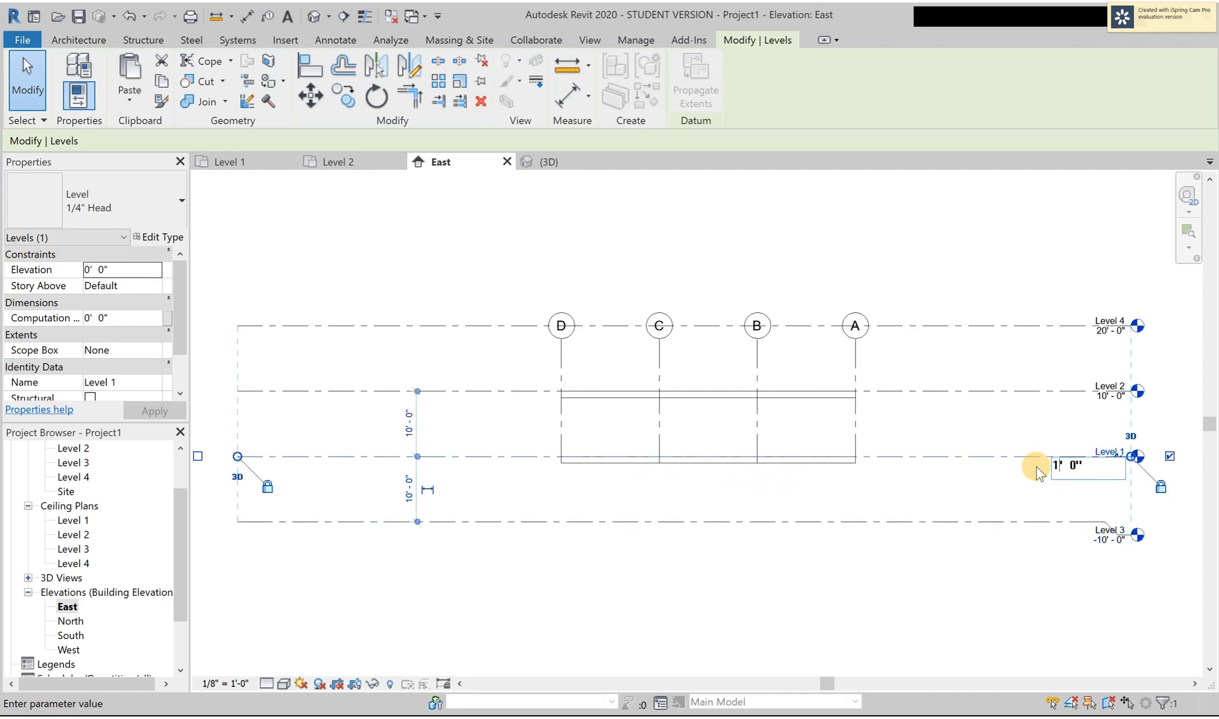
type("1")
key("Return")
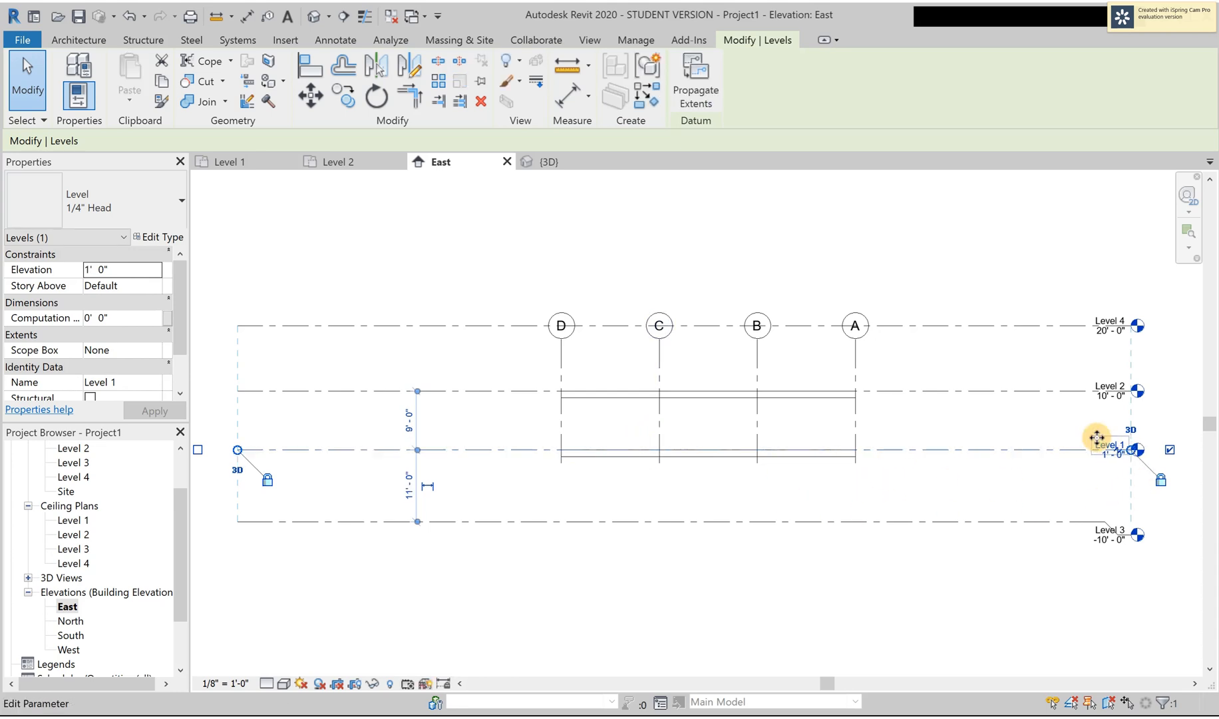
Try an elevation of 8' for Level 1, and undo both elevation changes made to that level
left_click(1102, 459)
left_click_drag(1059, 459, 1024, 457)
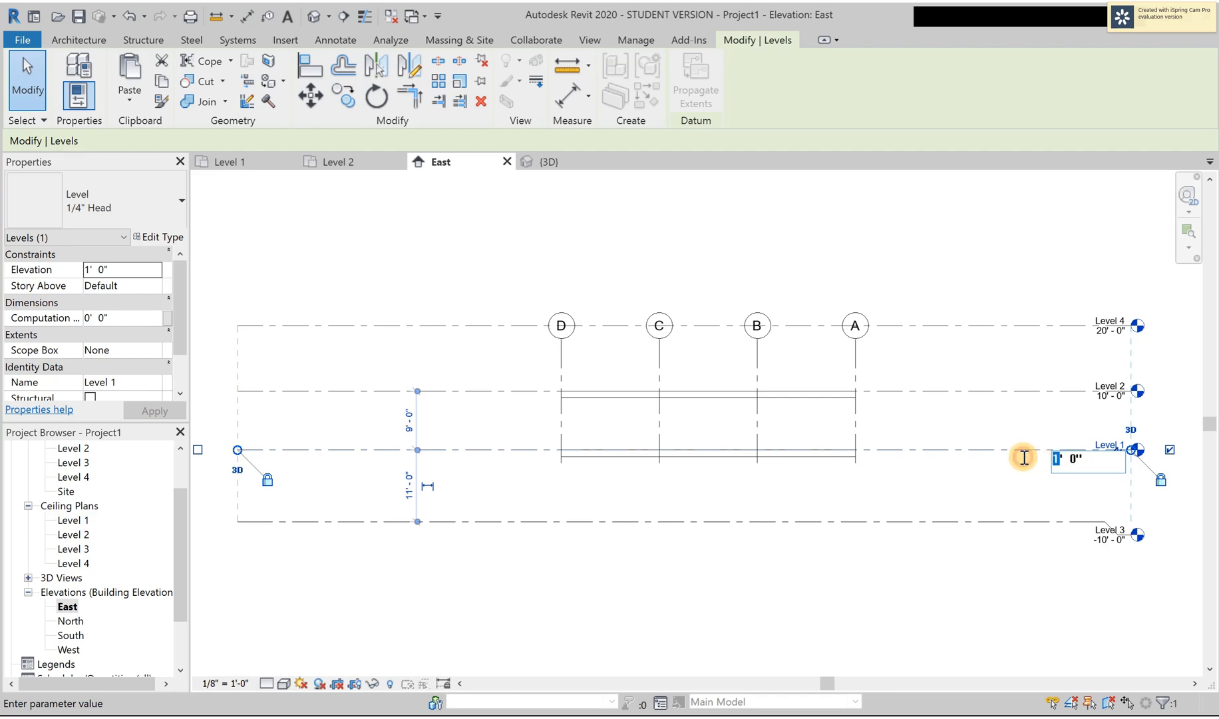
type("8")
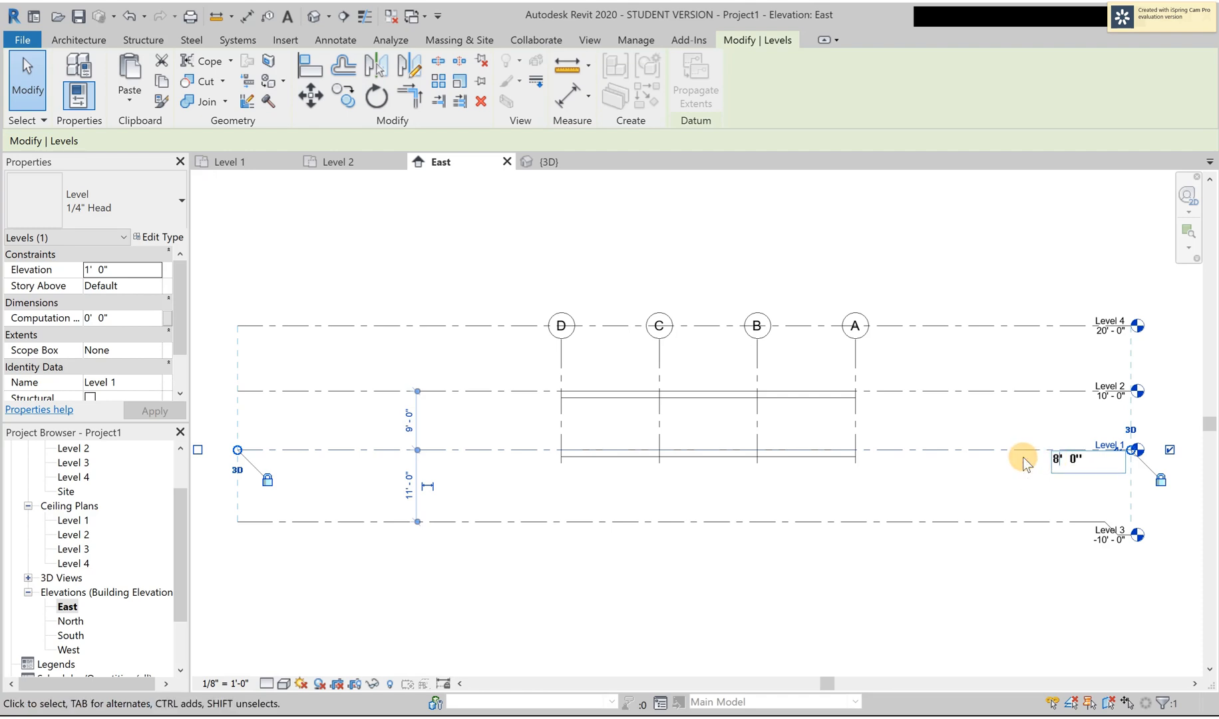
key("Return")
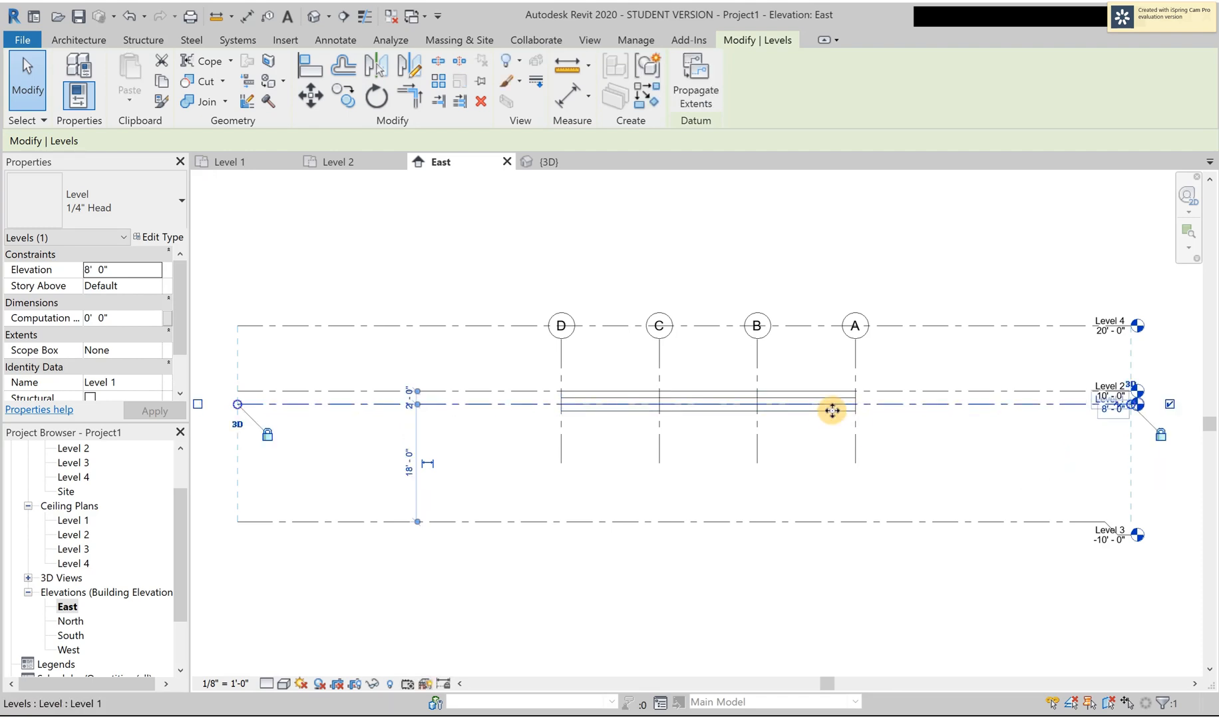
left_click(131, 16)
left_click(131, 16)
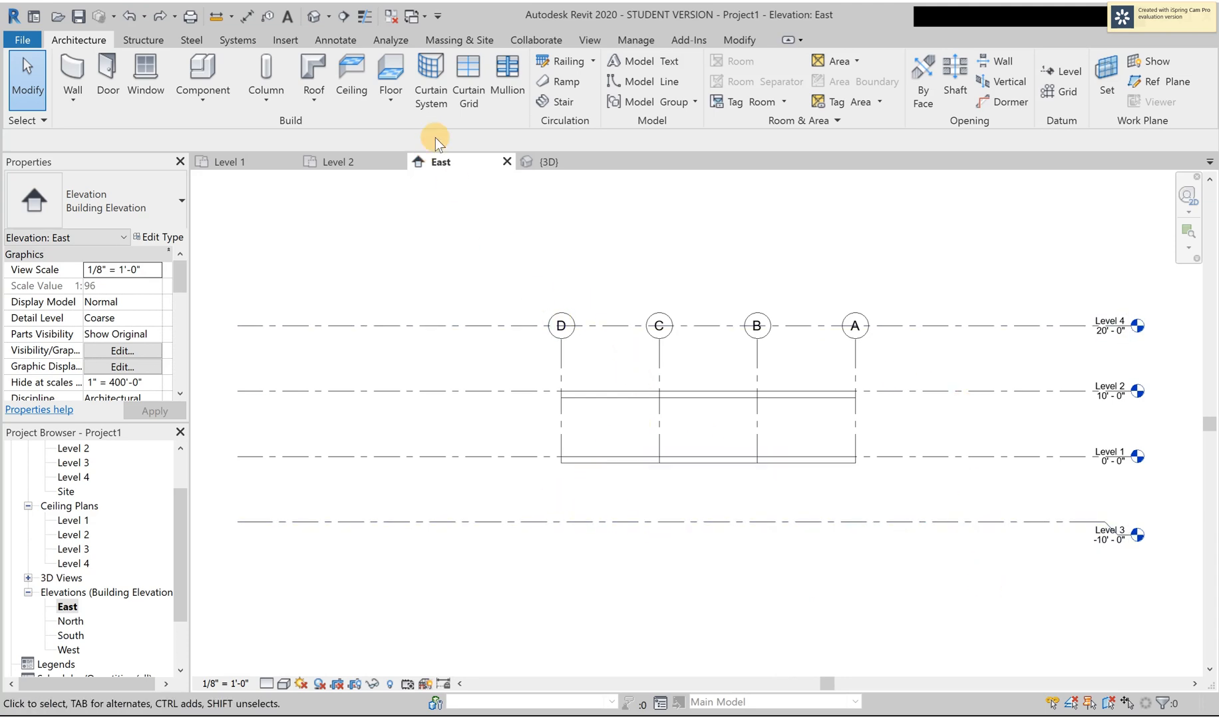
Examine the two floor slabs relative to all the levels in the 3D view
left_click(562, 159)
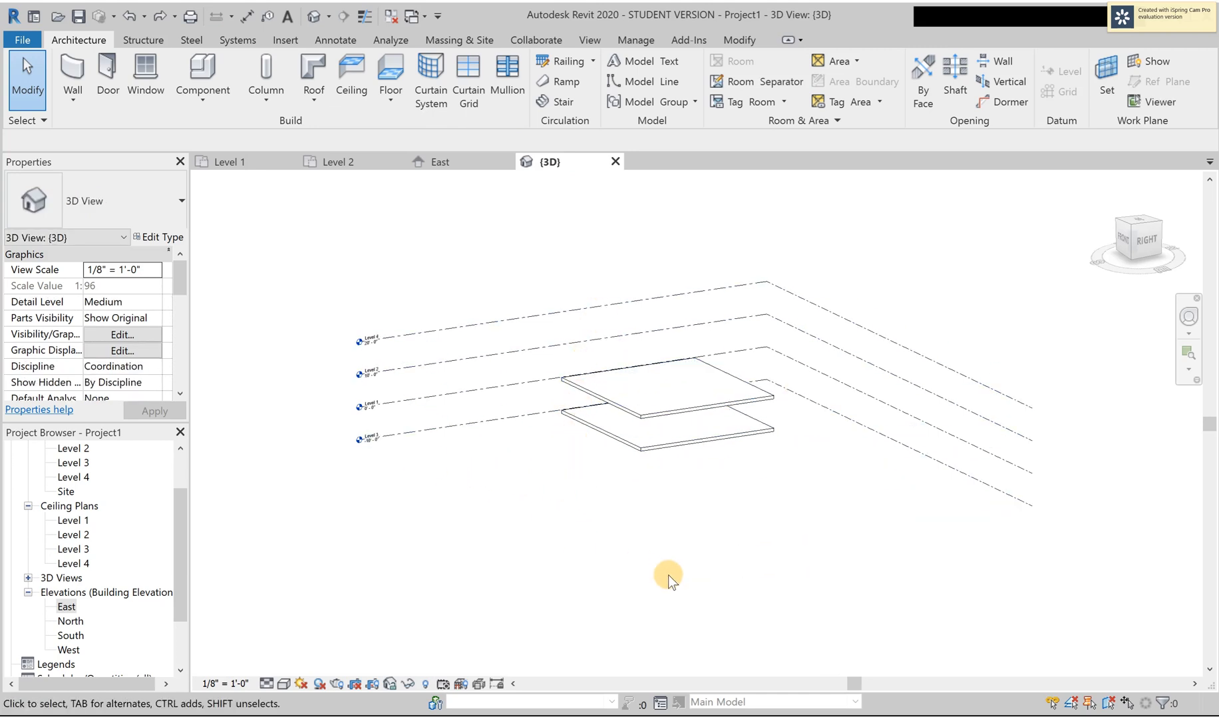
right_click(680, 497)
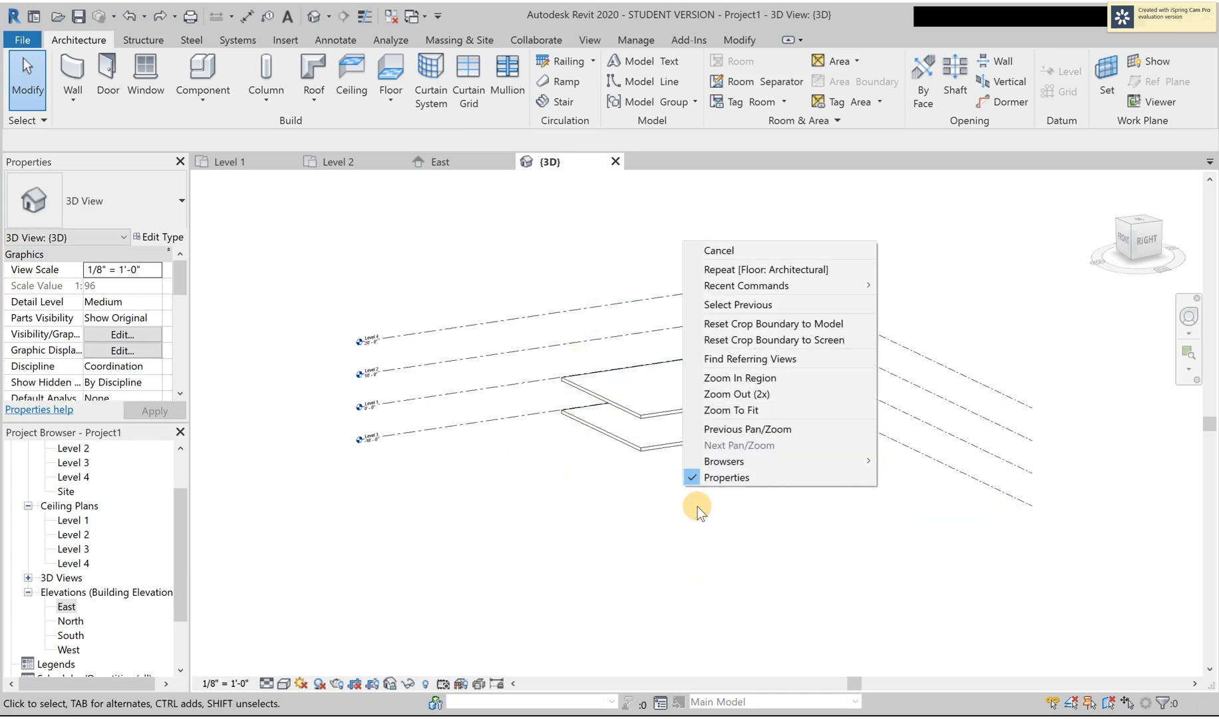
left_click(625, 508)
scroll(652, 512, "up", 1)
middle_click_drag(660, 446, 666, 411)
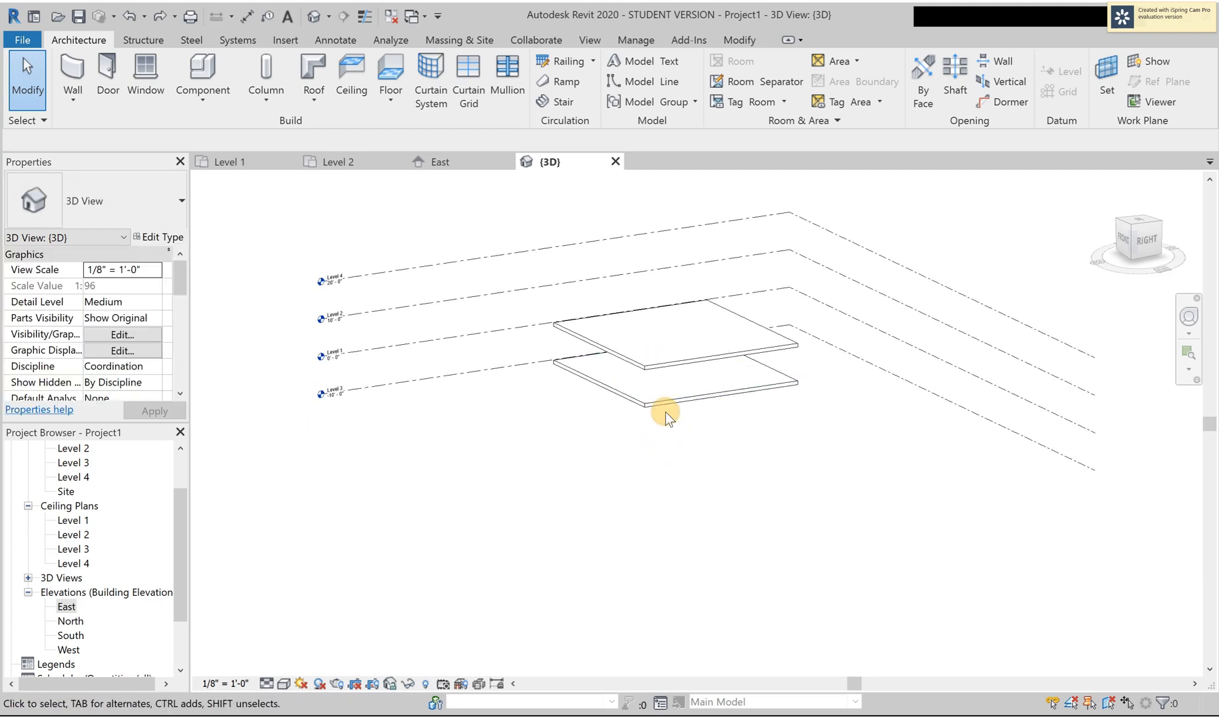
Open the Level 4 floor plan and compare its grid display with the Level 1 floor plan
middle_click_drag(790, 503, 789, 444, "shift")
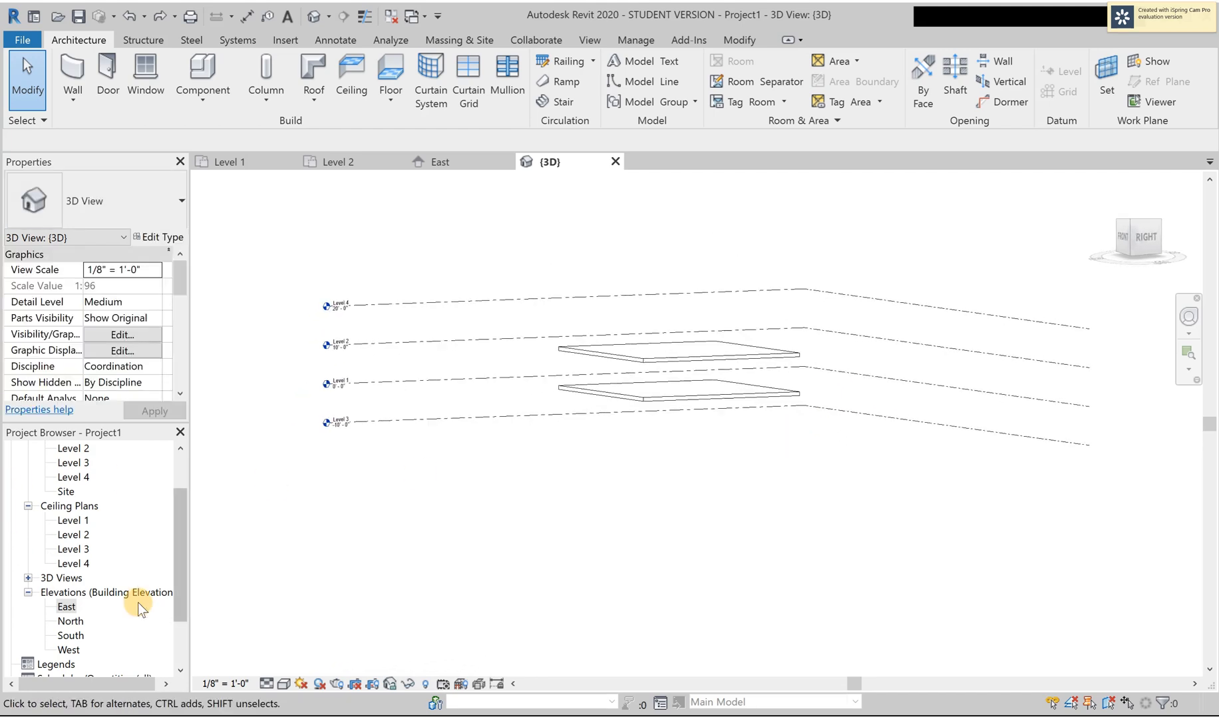
scroll(120, 562, "up", 2)
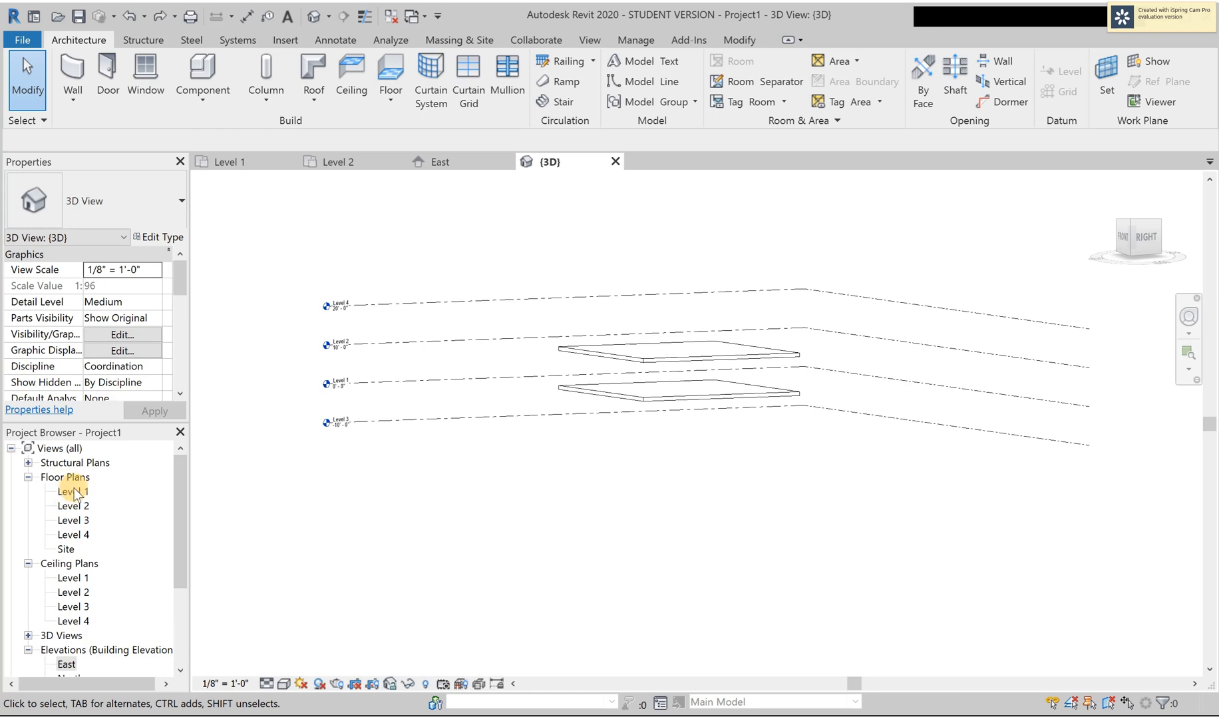
double_click(75, 535)
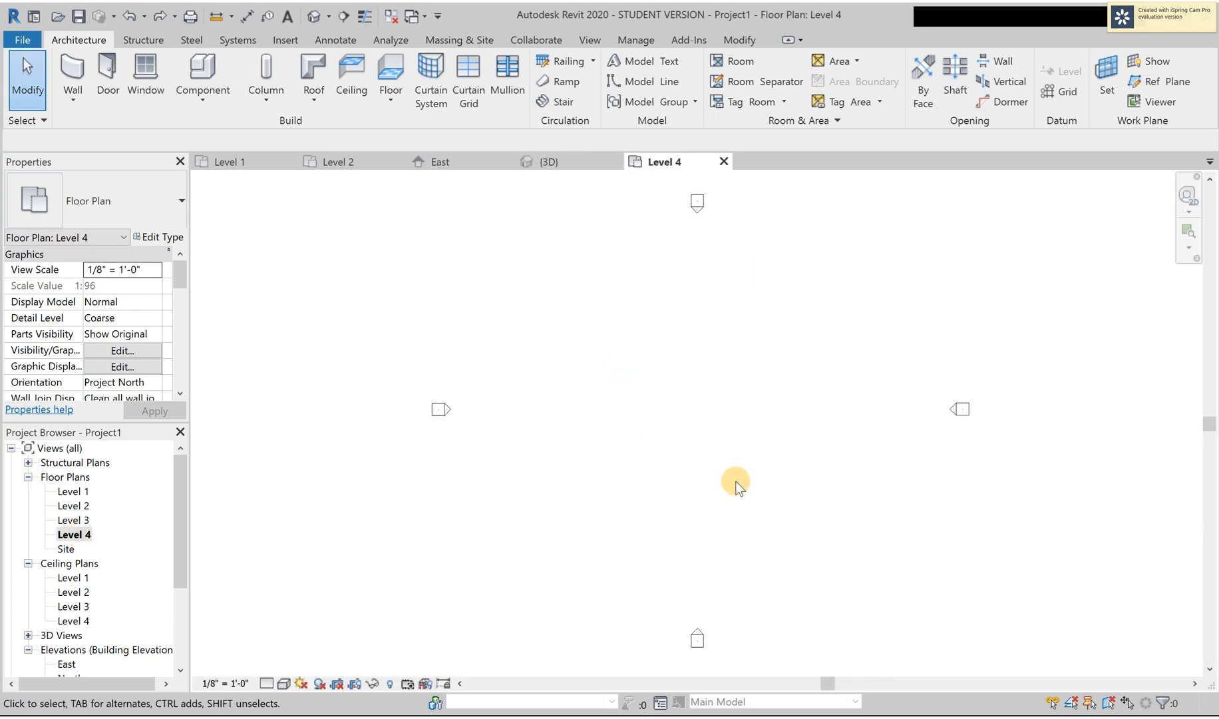
double_click(75, 492)
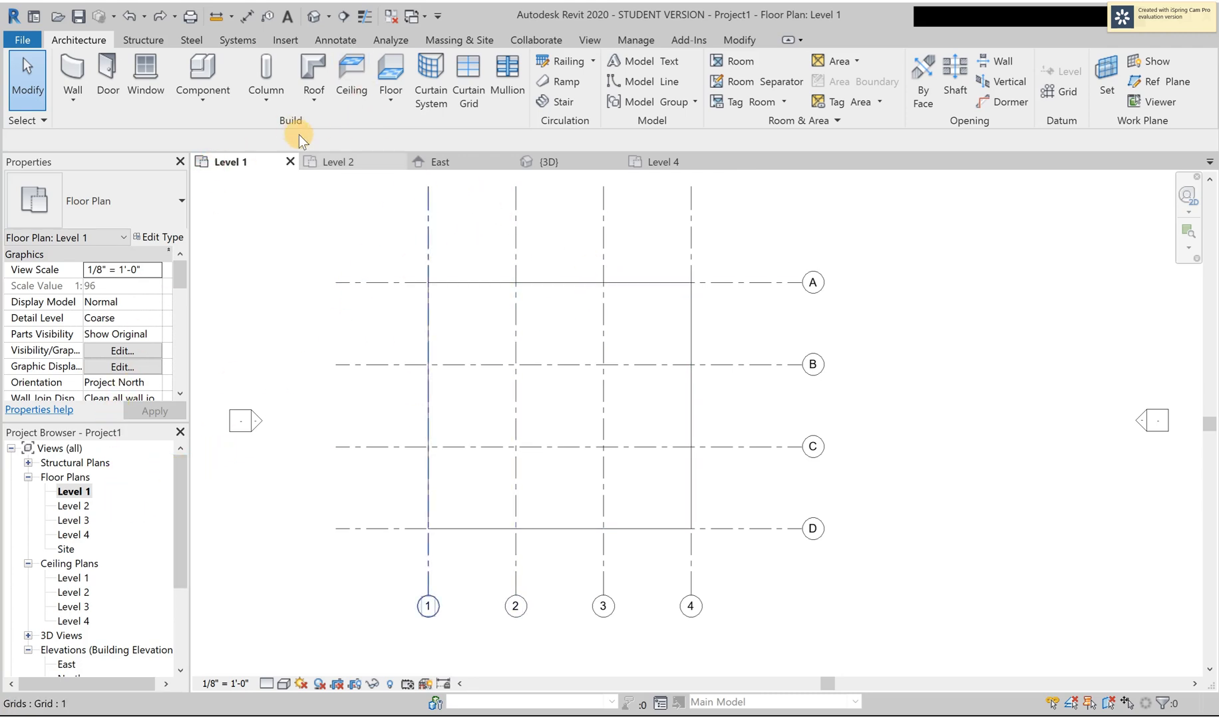
In the East elevation, rename the lowest level as Basement and rename its corresponding views too
left_click(454, 163)
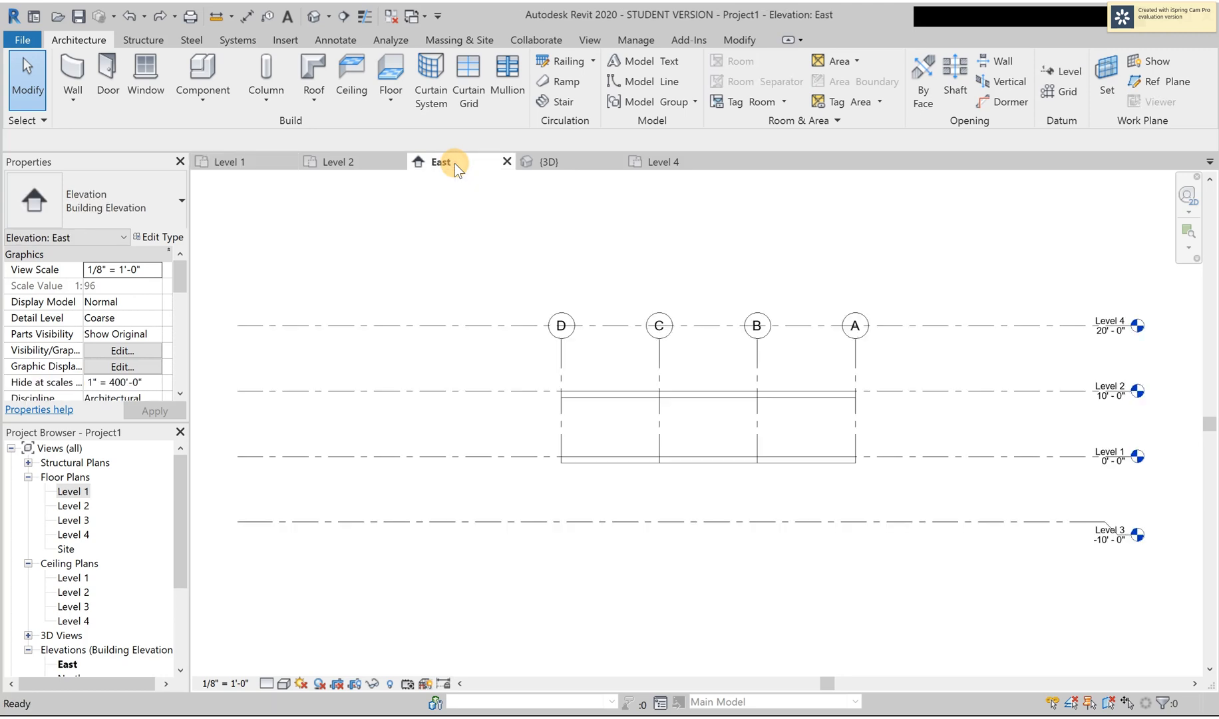
left_click(1106, 532)
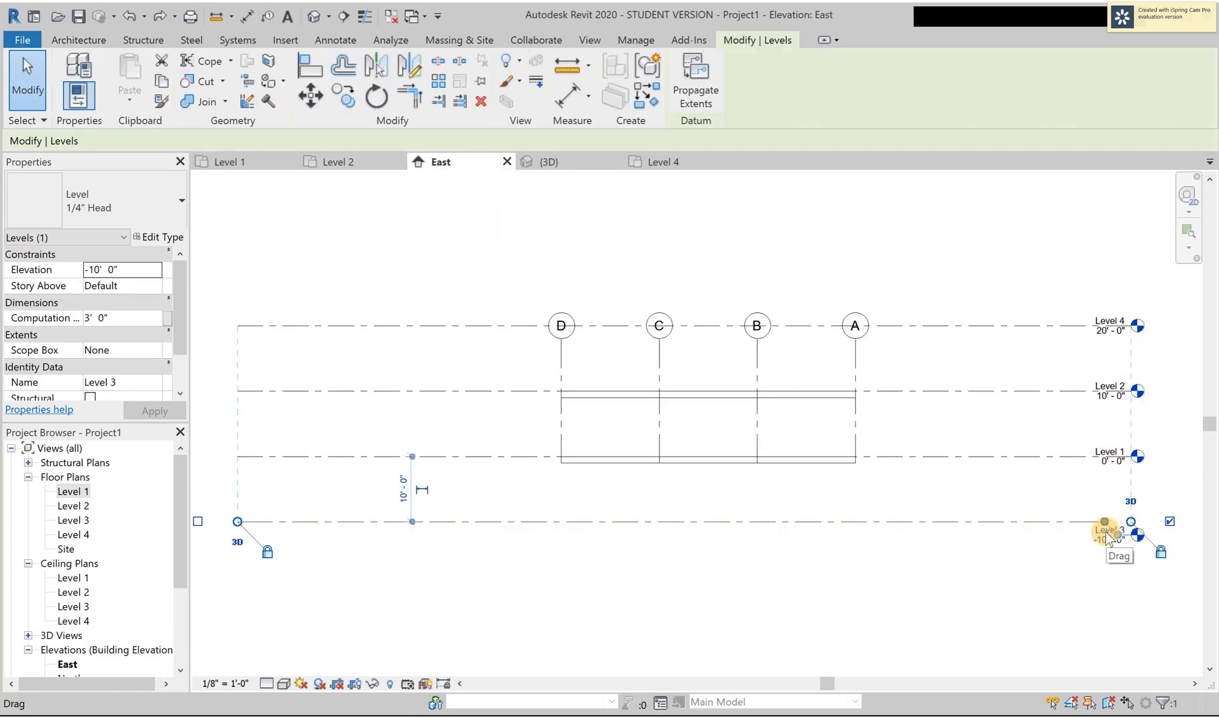
scroll(1106, 531, "up", 8)
left_click(1106, 532)
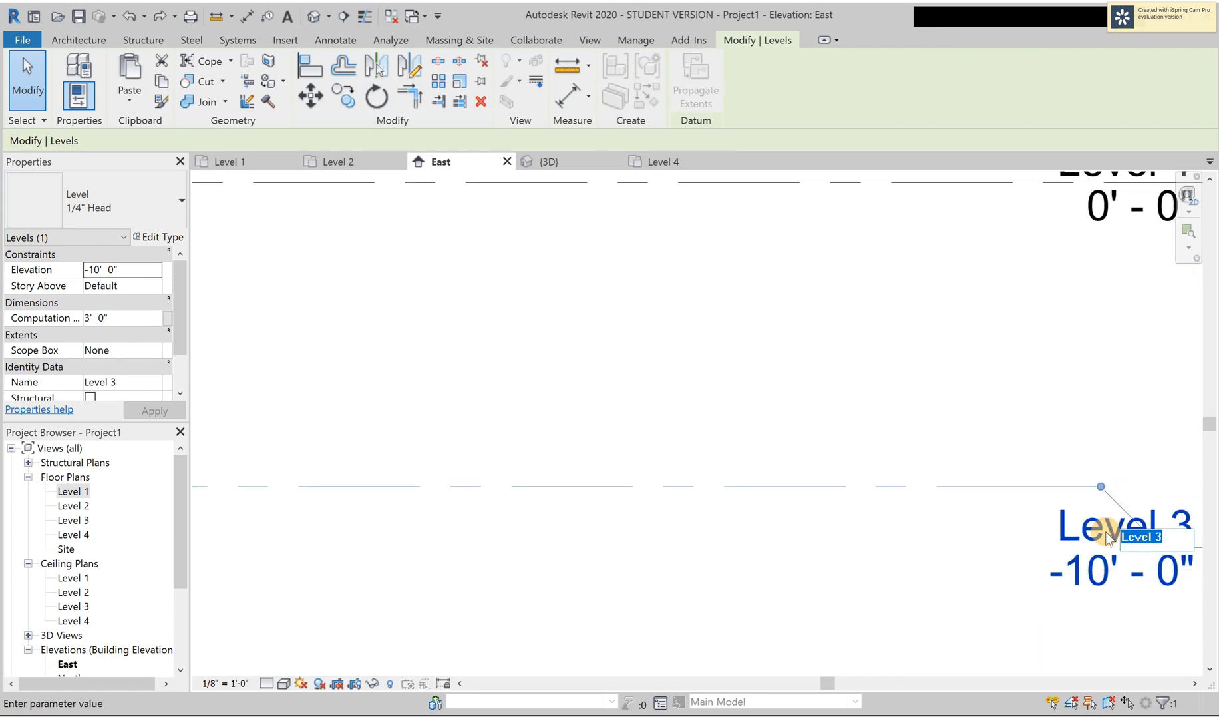
type("Basement")
key("Return")
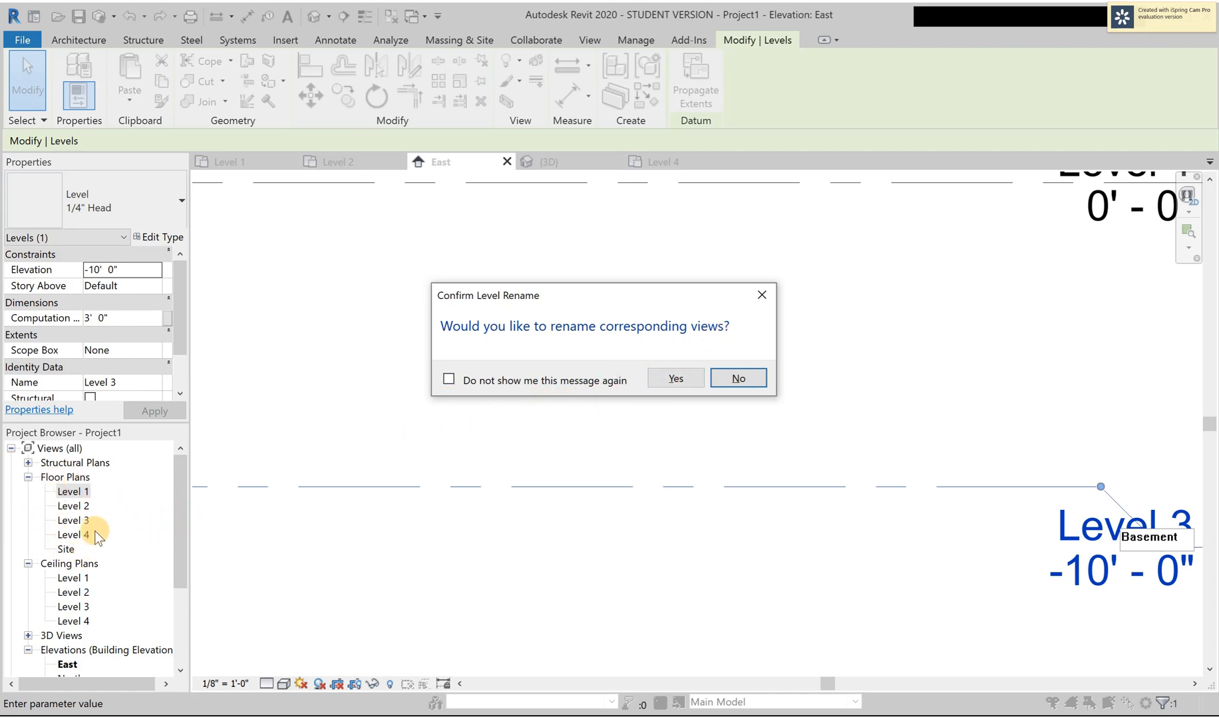
left_click(671, 377)
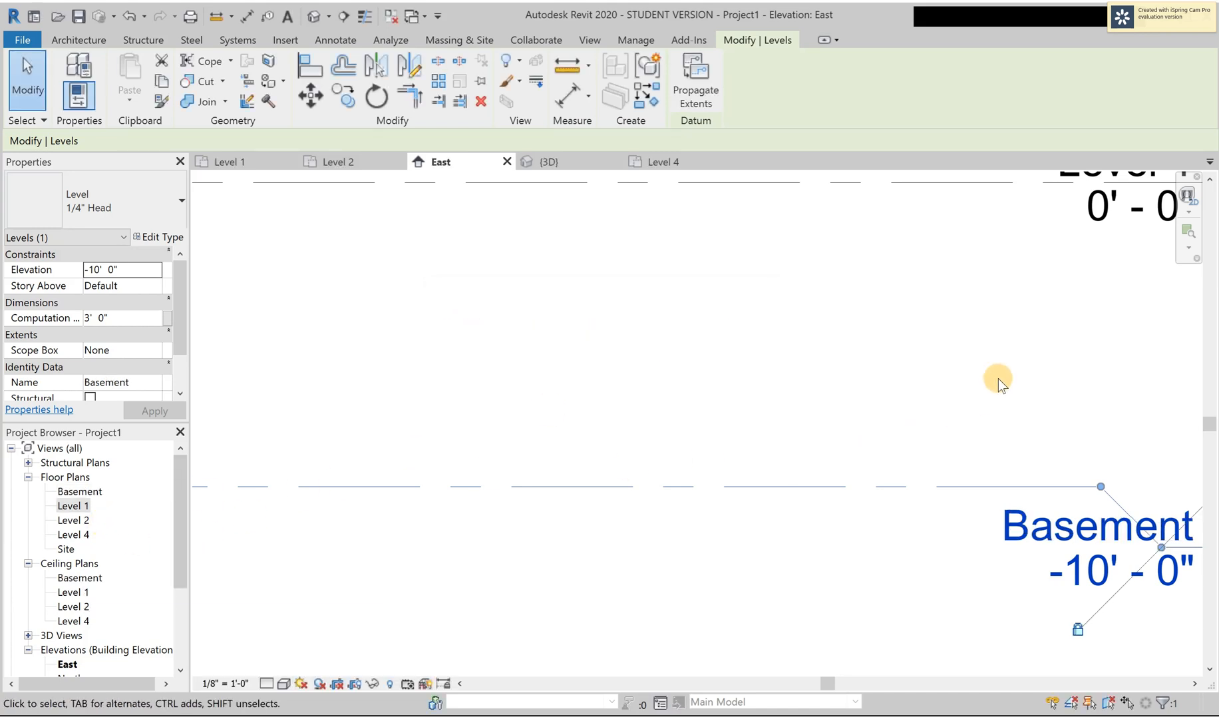
right_click(980, 421)
left_click(1050, 314)
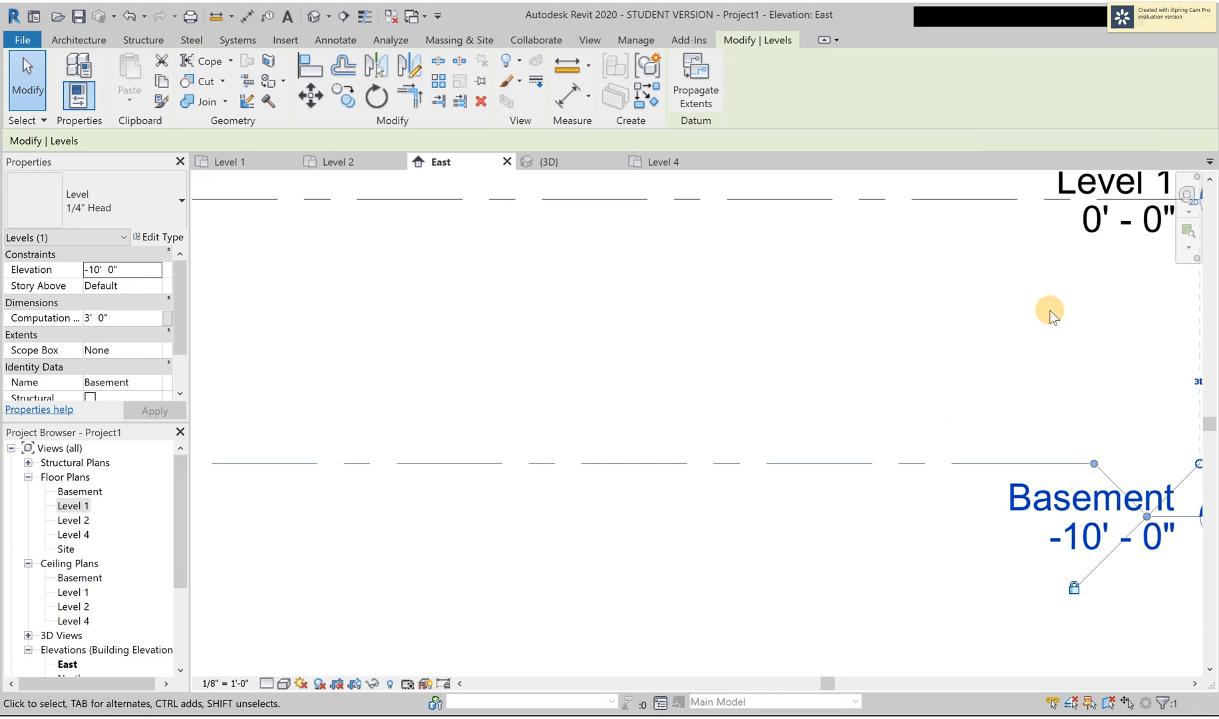
Rename the topmost level, Level 4, as Level 3 along with its corresponding views
middle_click_drag(1038, 288, 993, 512)
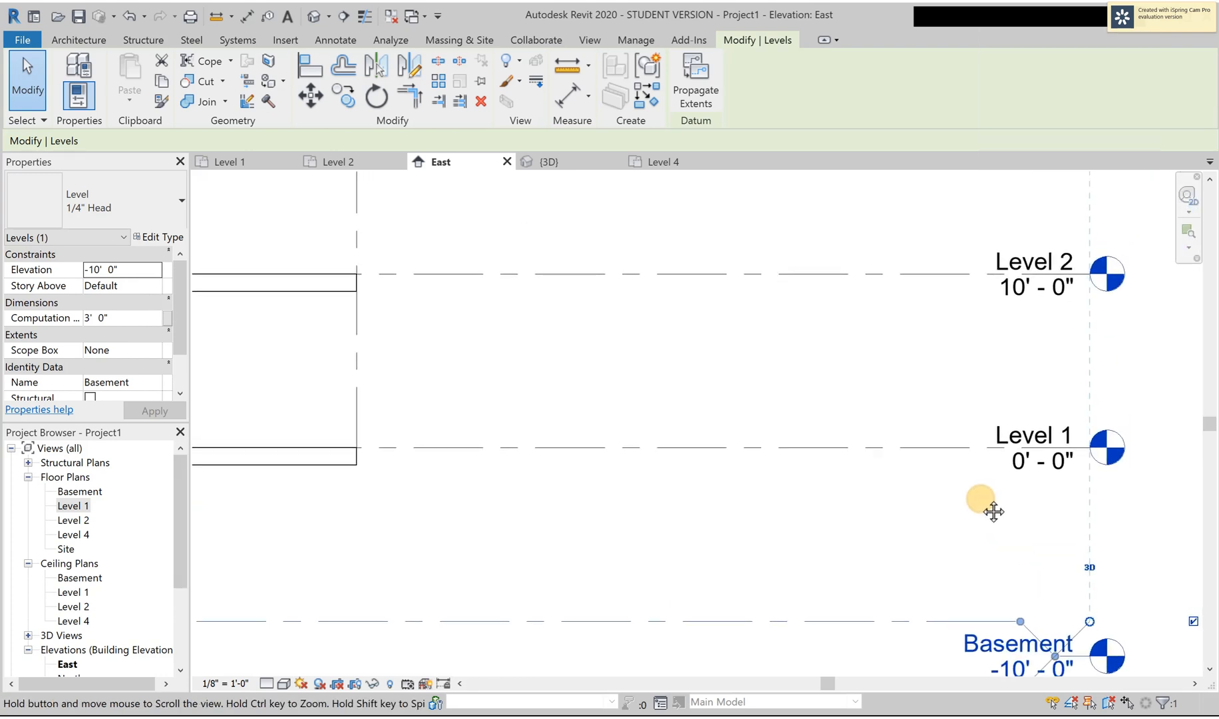
middle_click_drag(1011, 293, 1012, 544)
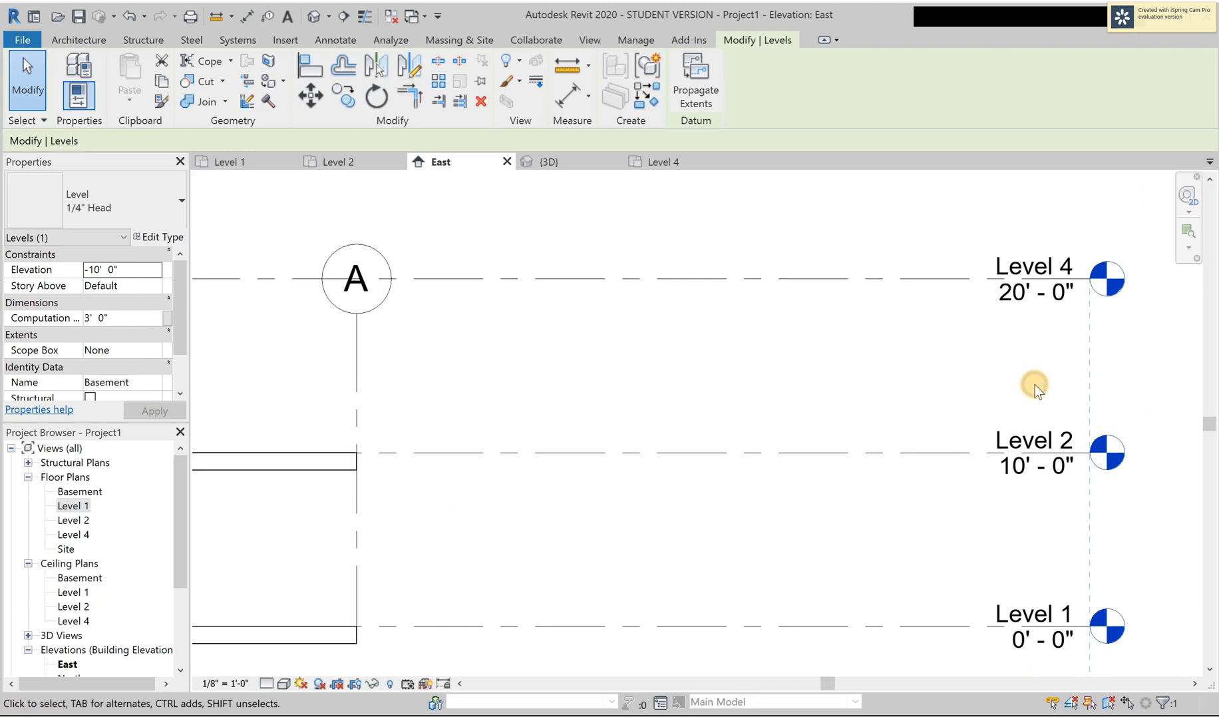
left_click(1050, 264)
left_click(1050, 265)
left_click(1053, 262)
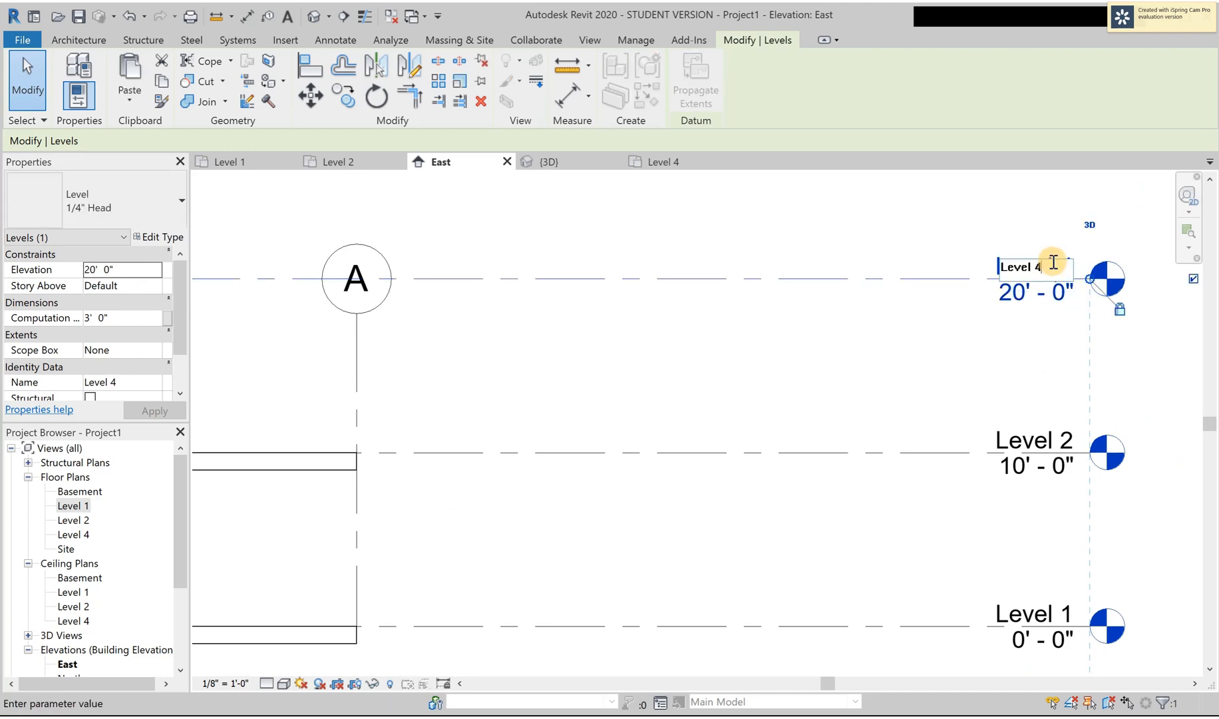
key("BackSpace")
type("3")
key("Return")
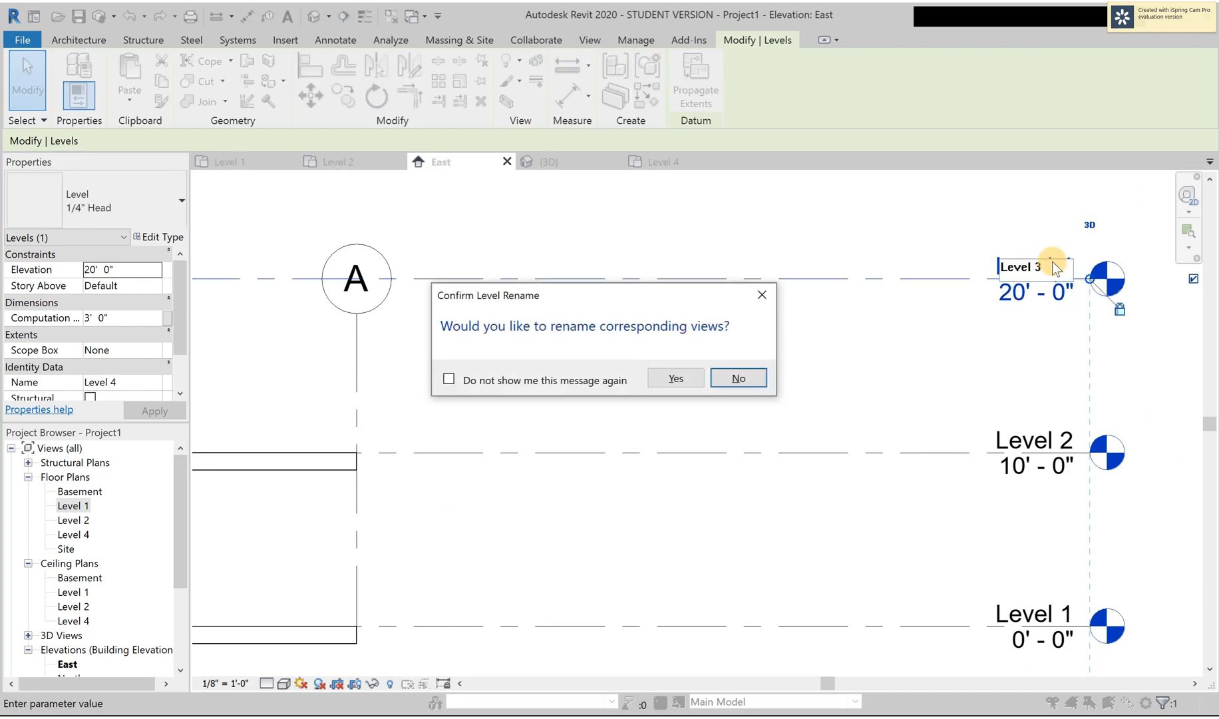
left_click(696, 374)
Stretch the upper ends of the aligned lettered grids D to A above Level 3 in the East elevation
scroll(607, 471, "down", 5)
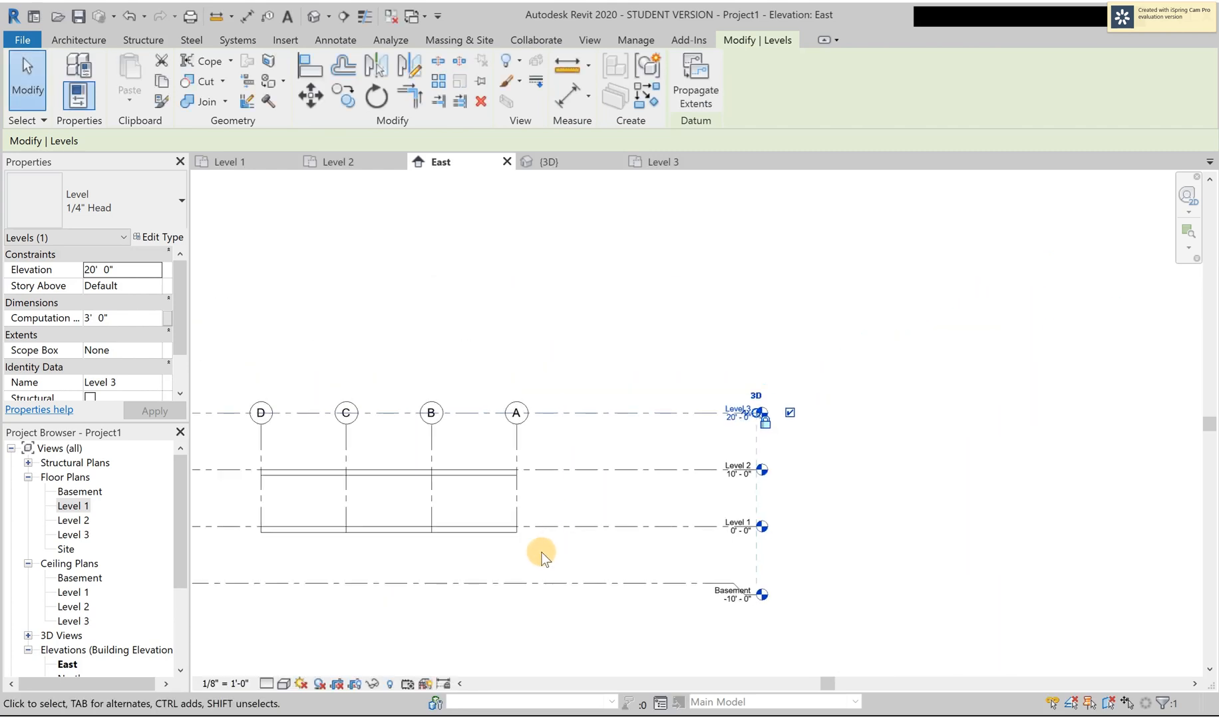
middle_click_drag(567, 578, 794, 517)
left_click(764, 393)
left_click_drag(764, 393, 479, 392)
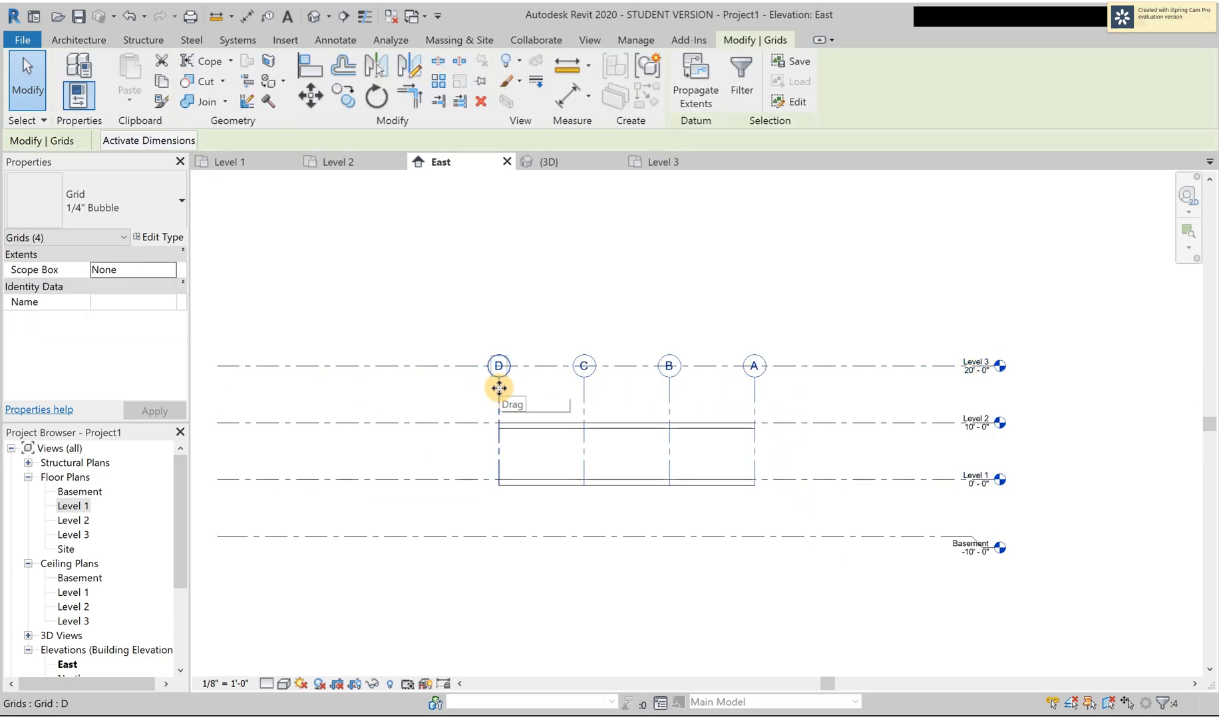
scroll(501, 397, "up", 3)
left_click(496, 384)
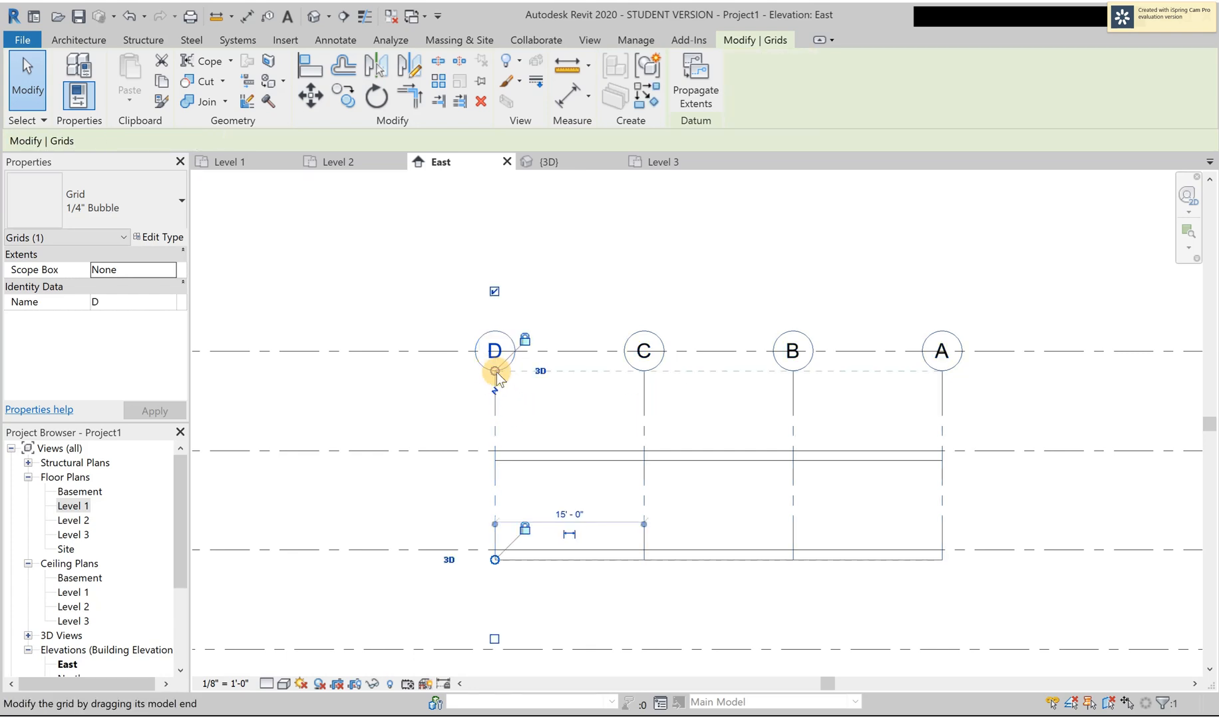
left_click_drag(497, 374, 492, 212)
left_click(816, 422)
scroll(825, 399, "down", 3)
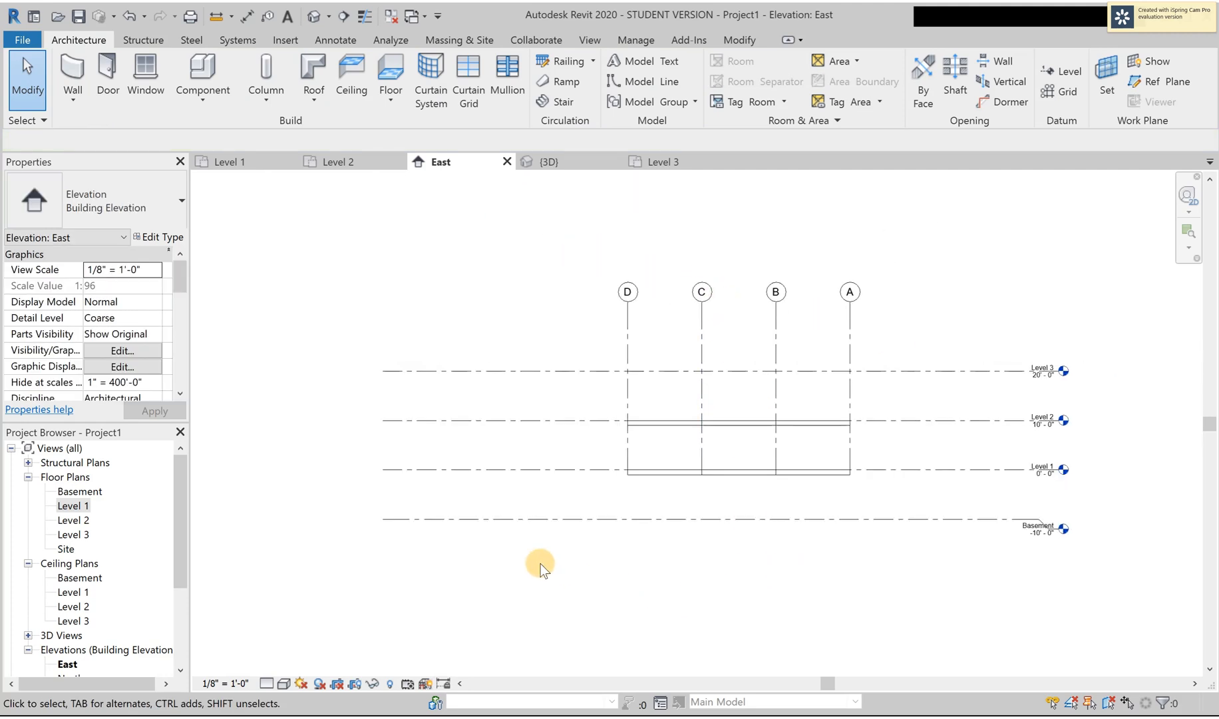
Stretch the lower ends of the aligned lettered grids D to A below the Basement level
left_click(623, 454)
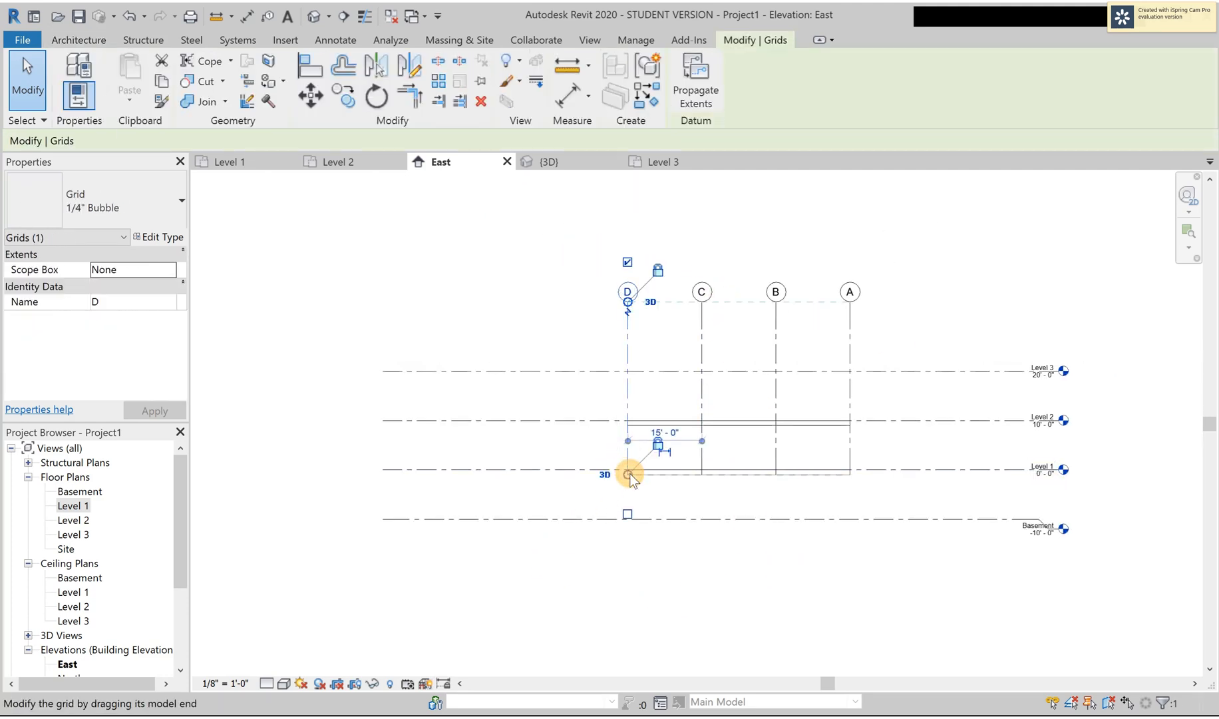
left_click_drag(627, 472, 627, 547)
left_click(721, 577)
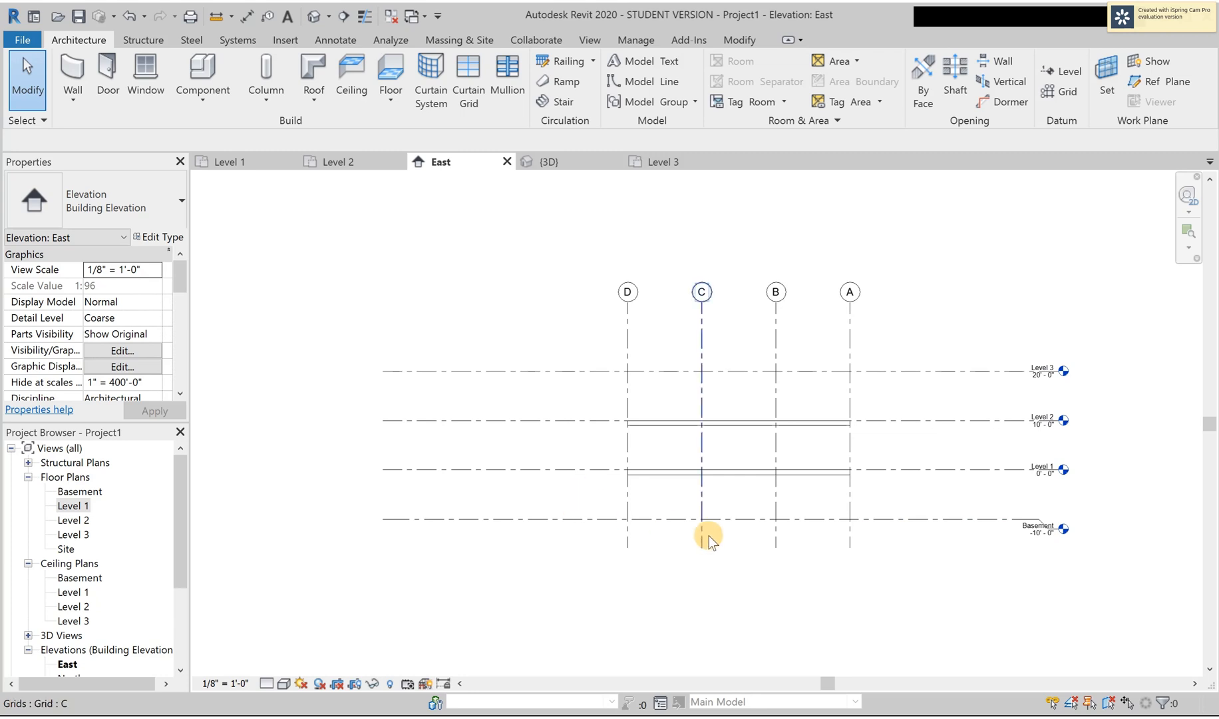
Check the grids in the Level 3 and Level 1 floor plans, and reorder the open views so Level 3 follows Level 2
left_click(660, 162)
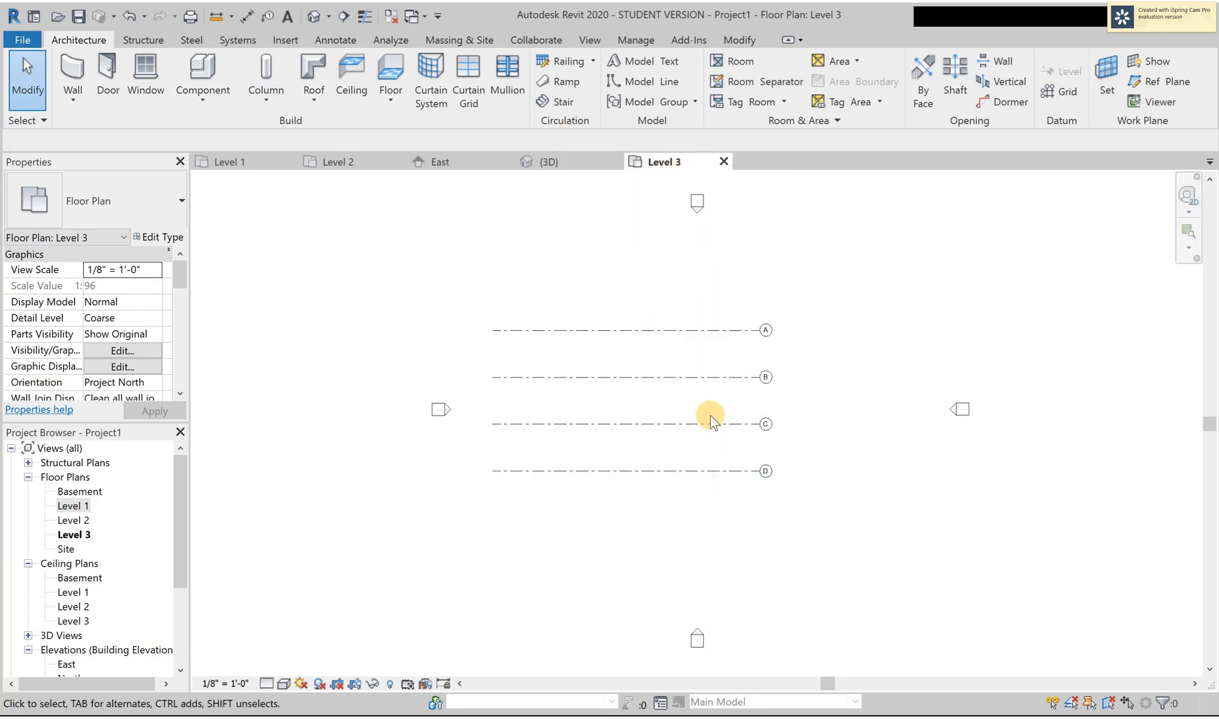
left_click(440, 160)
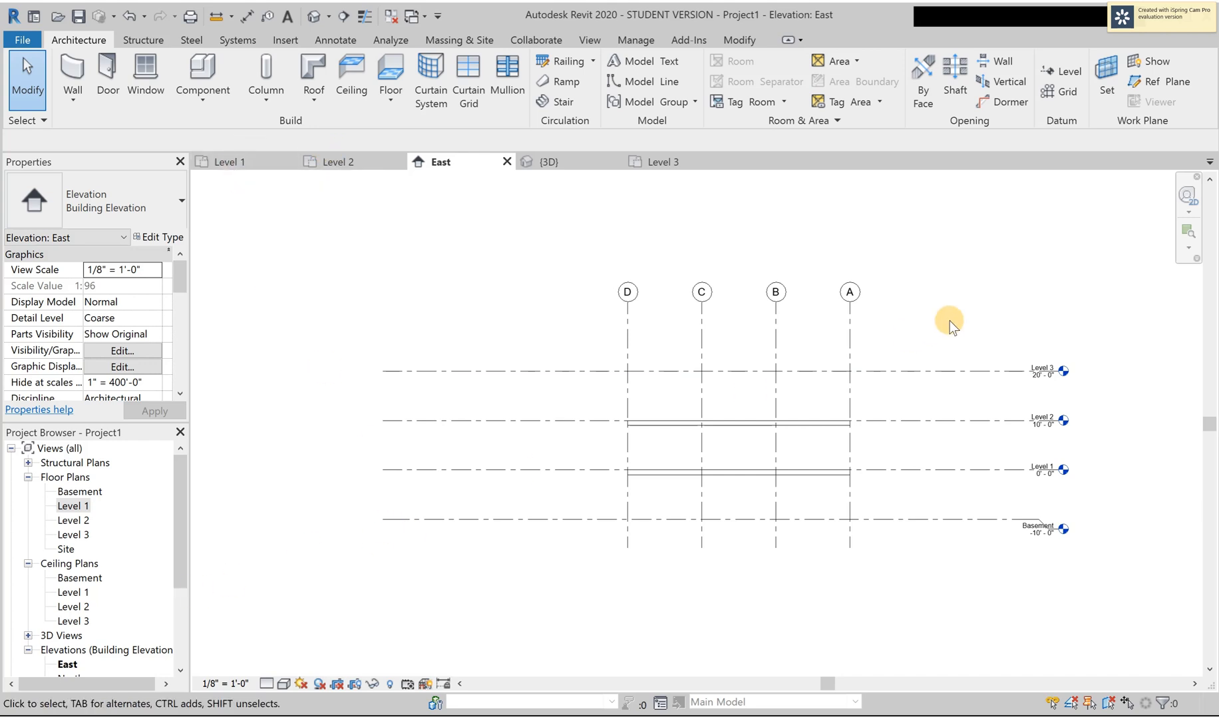
left_click(233, 160)
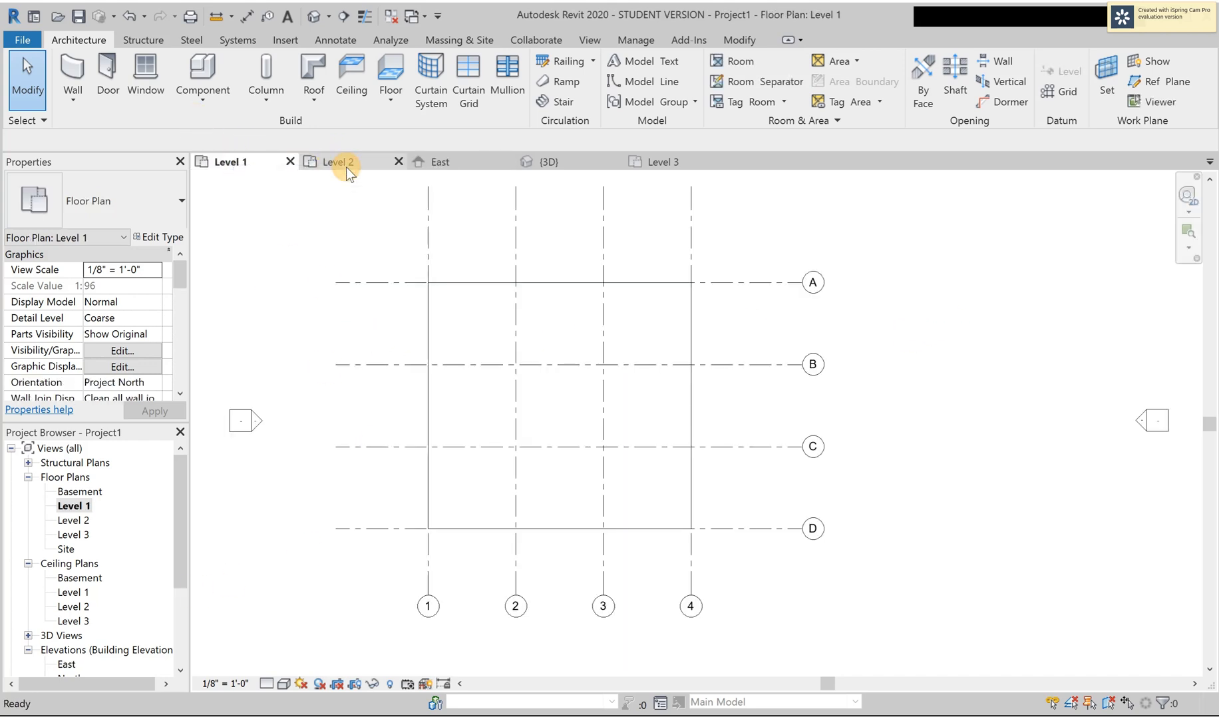
left_click(359, 164)
left_click_drag(658, 163, 465, 166)
left_click(576, 158)
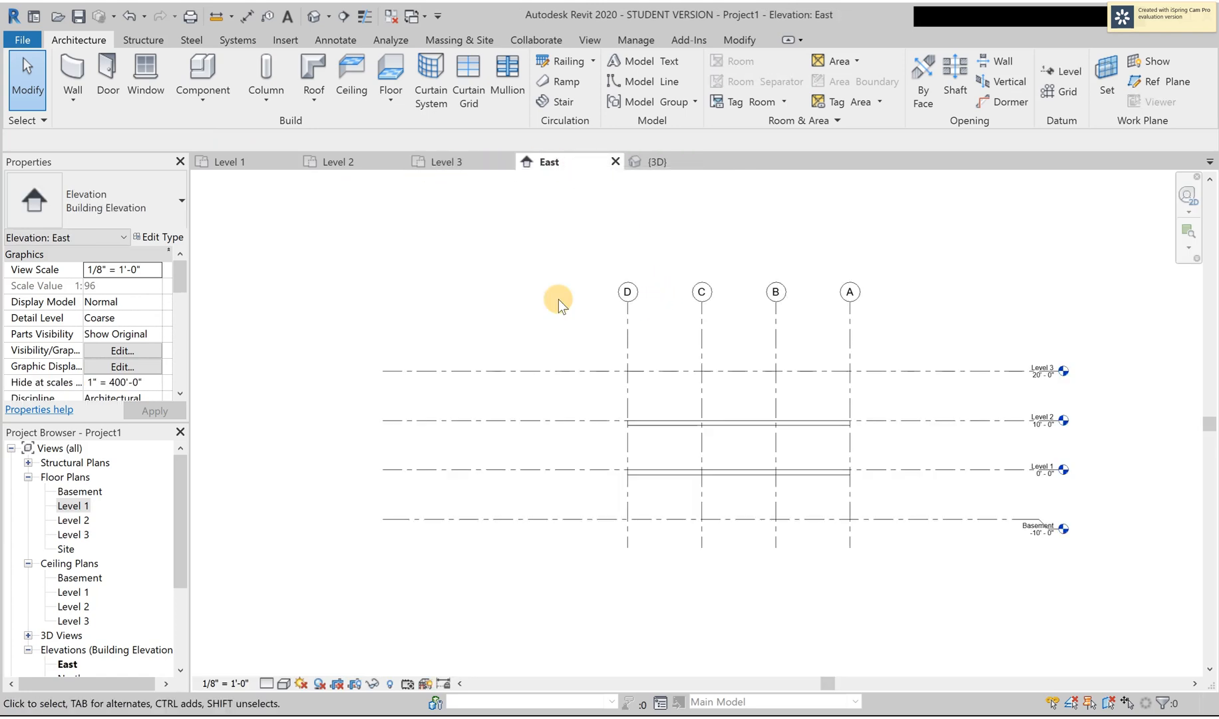
Start placing structural columns in the Level 1 floor plan using the W Shapes-Column W10X33 type
left_click(350, 159)
left_click(230, 159)
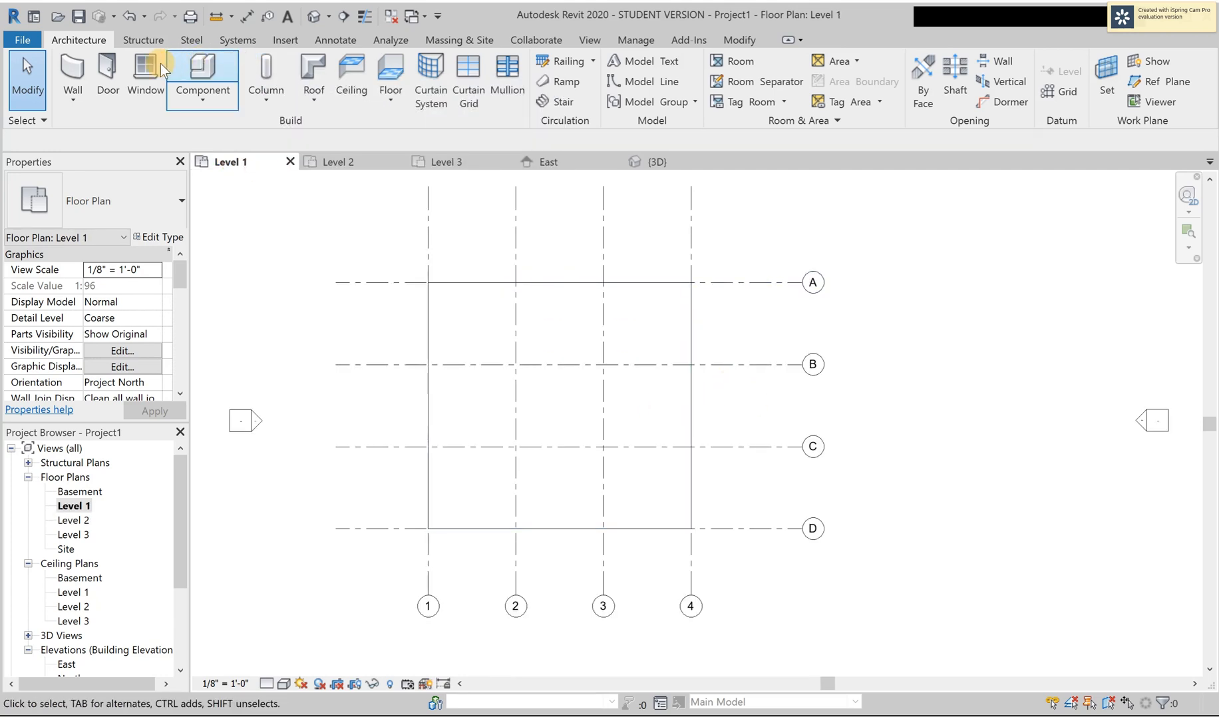
left_click(267, 72)
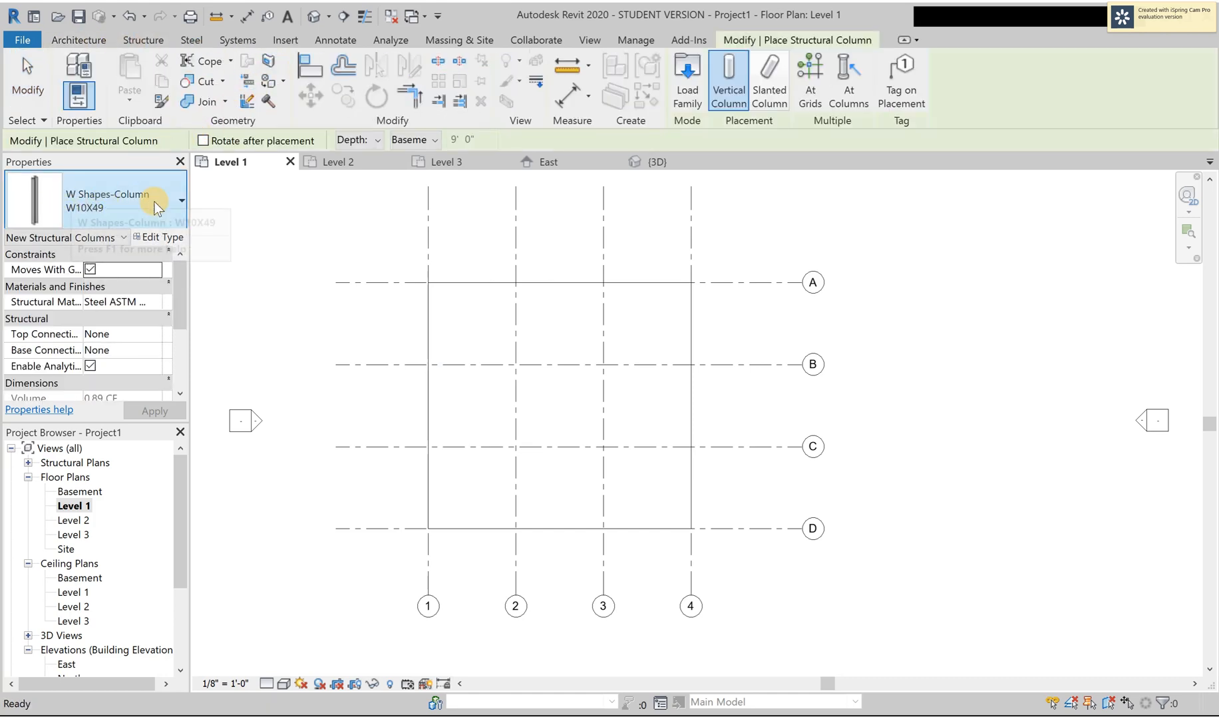
left_click(111, 199)
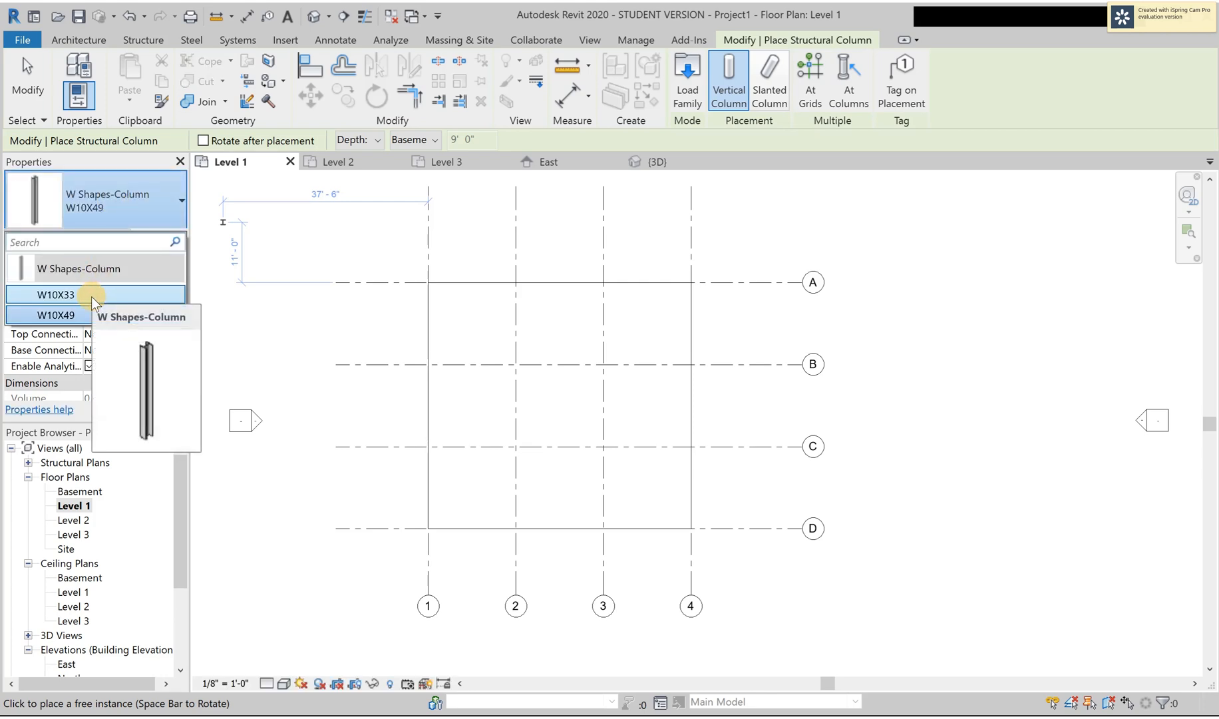
left_click(77, 289)
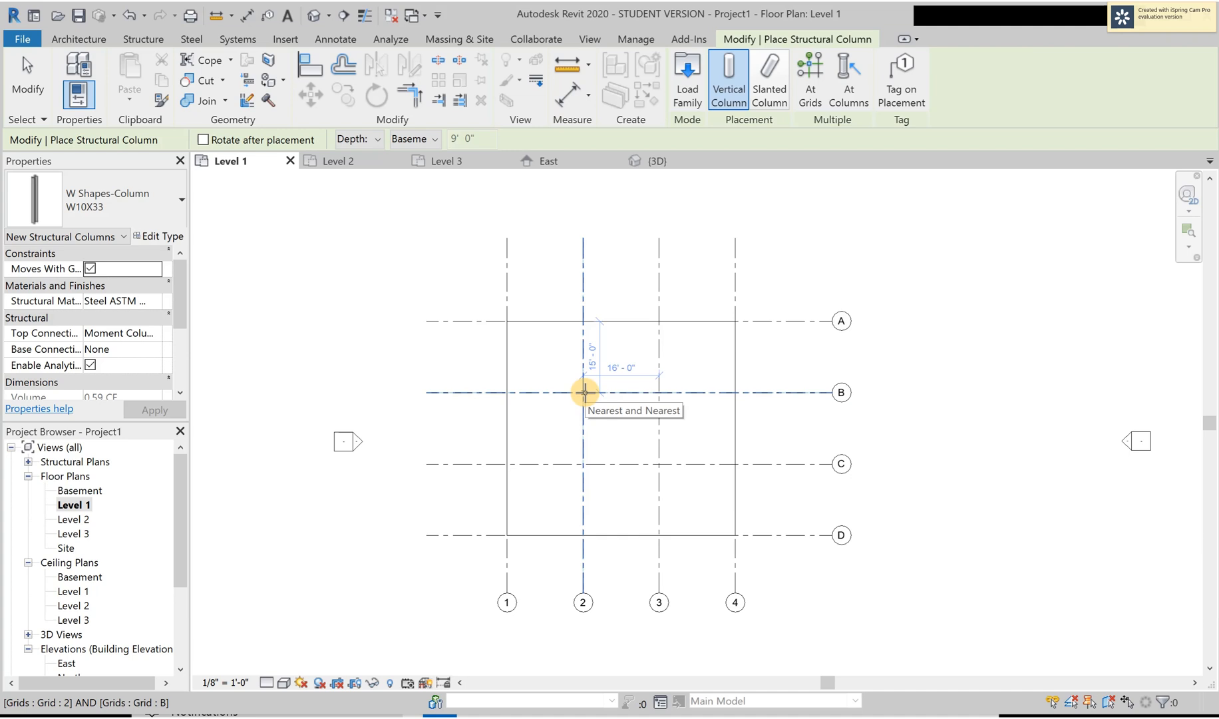
Place four W10X33 columns at grid intersections B-2, B-3, C-3 and C-2, and check them in the 3D view
left_click(585, 392)
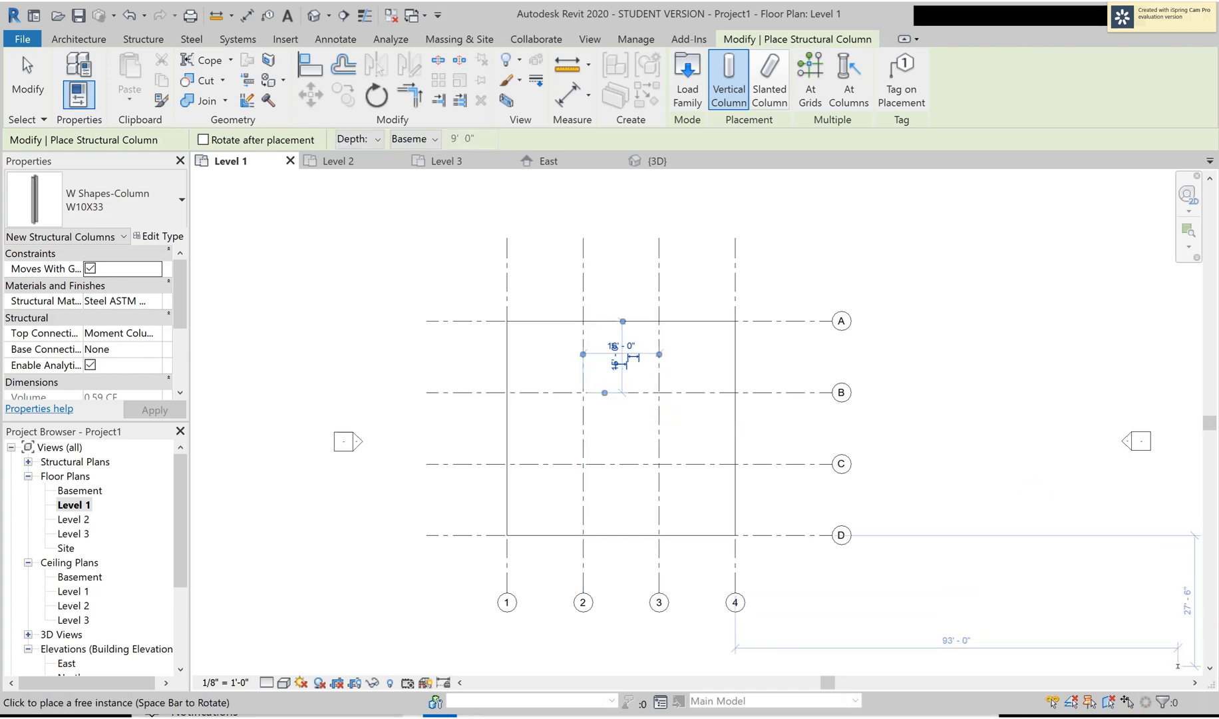
left_click(1091, 718)
left_click_drag(1022, 705, 890, 690)
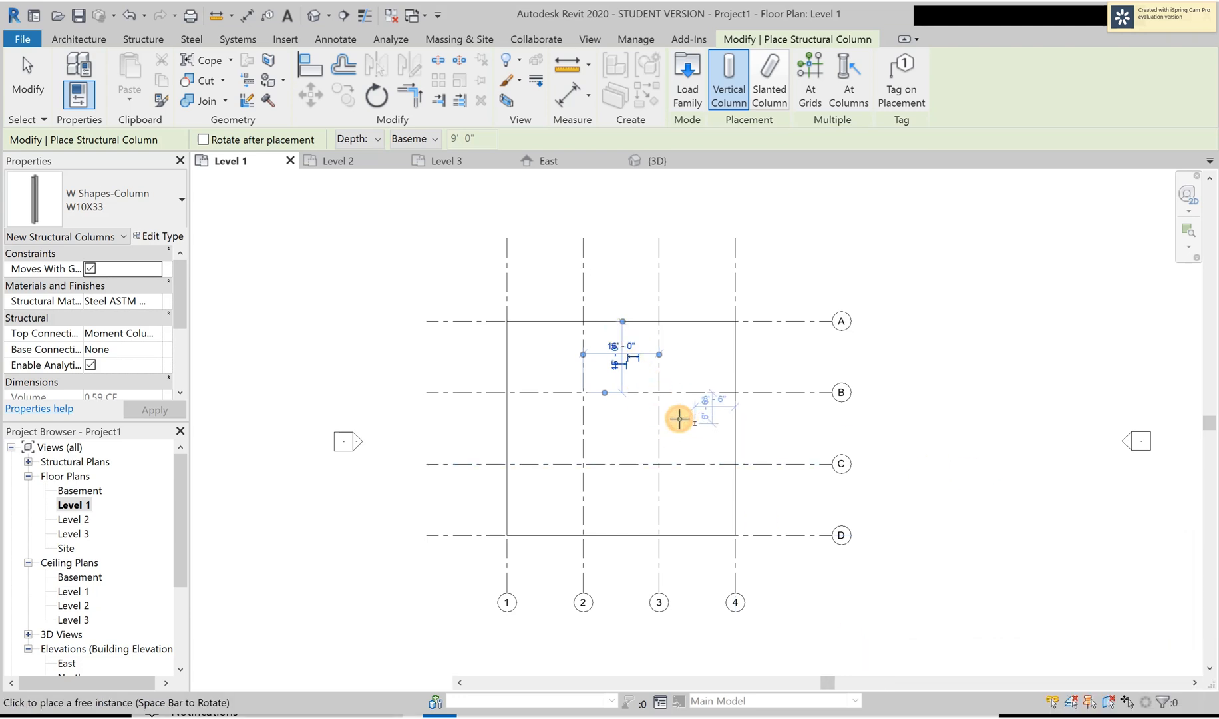
left_click(659, 410)
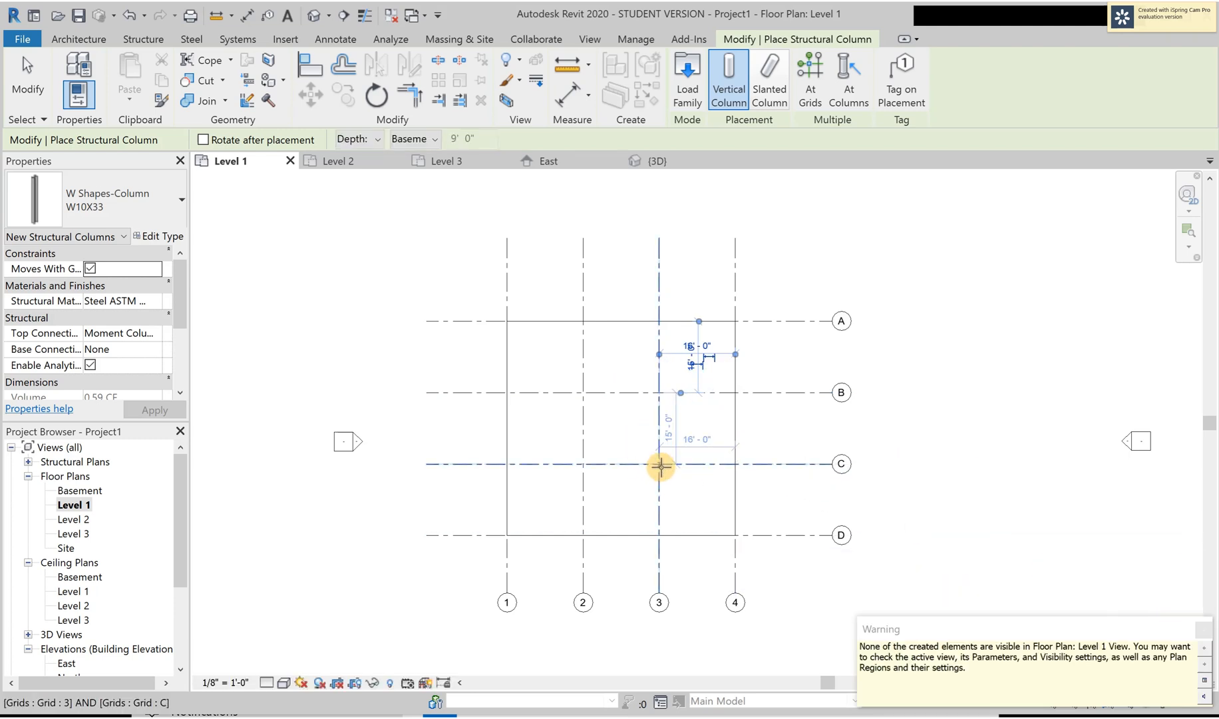
left_click(659, 463)
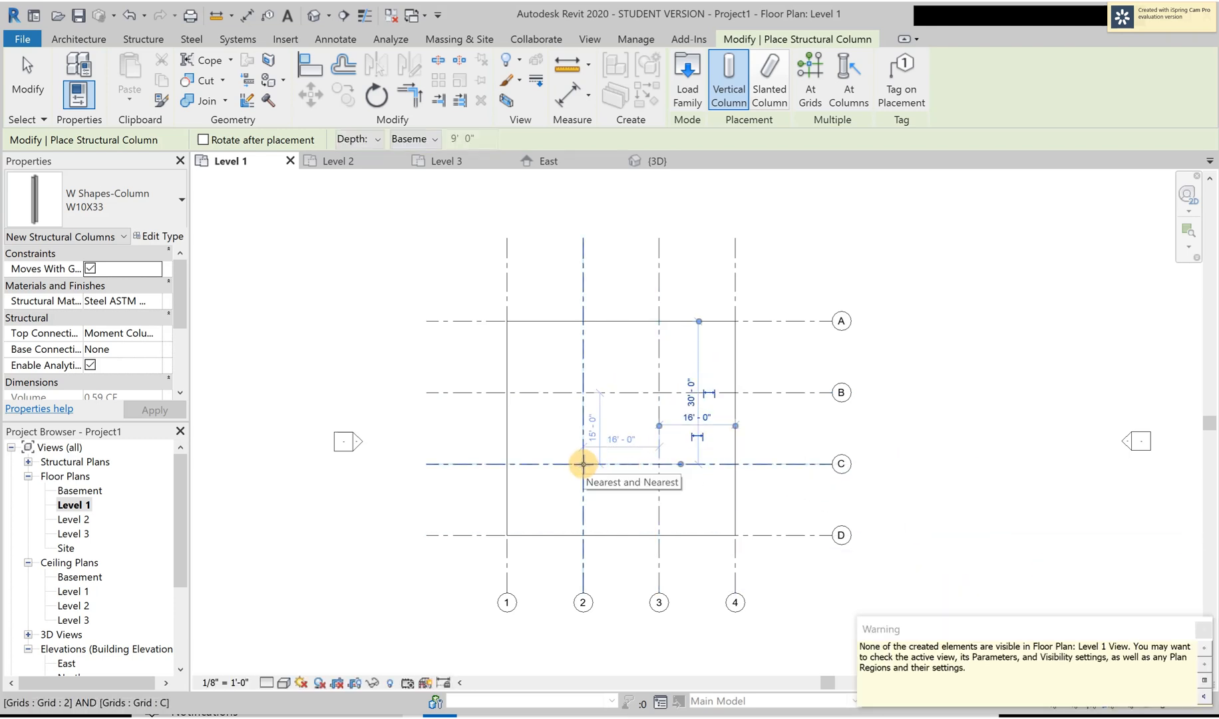
left_click(583, 463)
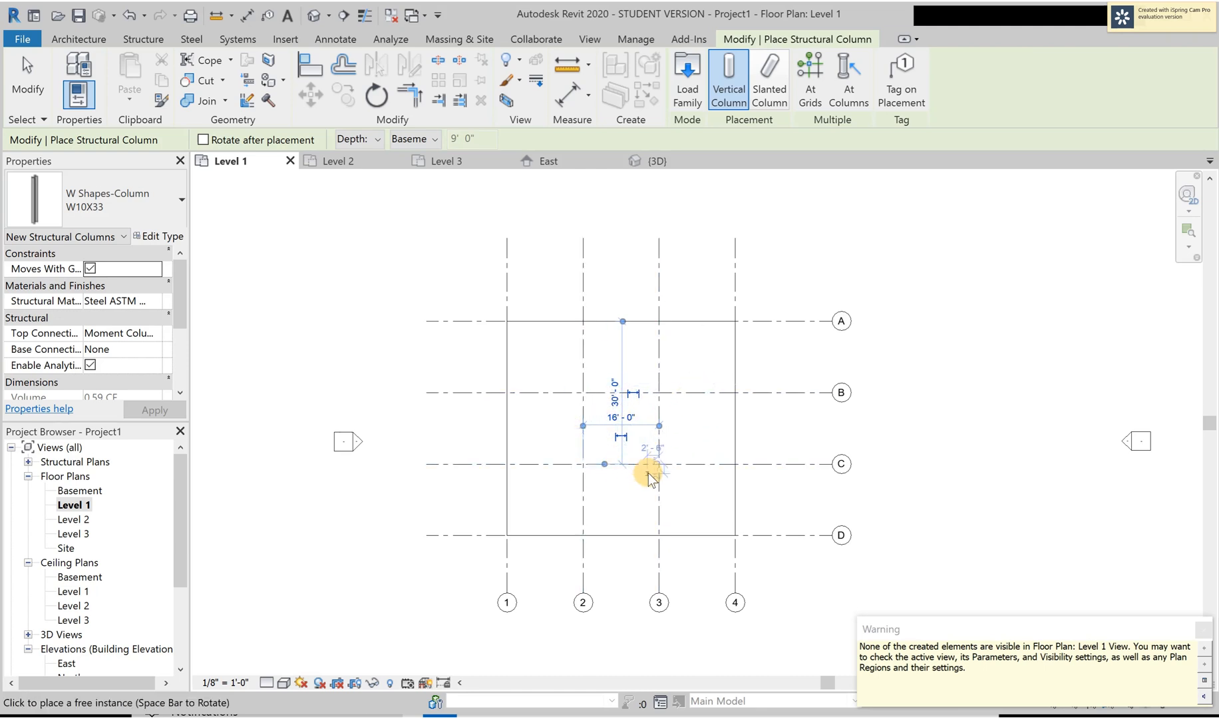
left_click(649, 167)
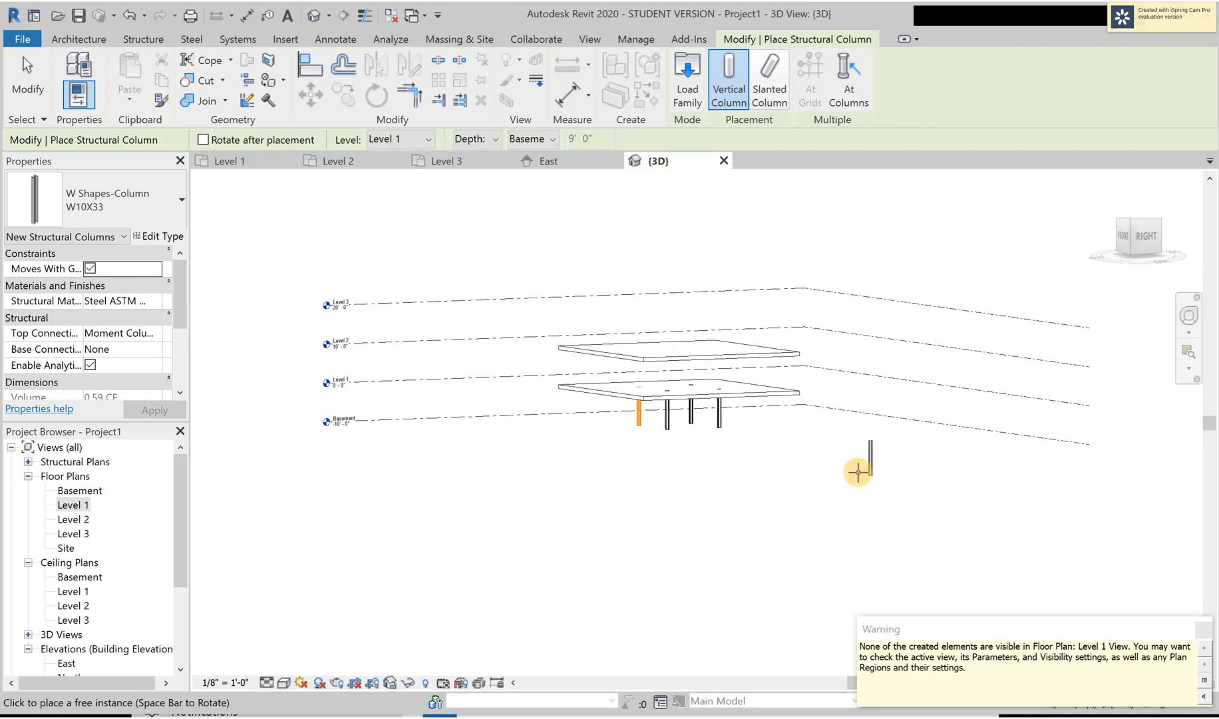
left_click(1206, 629)
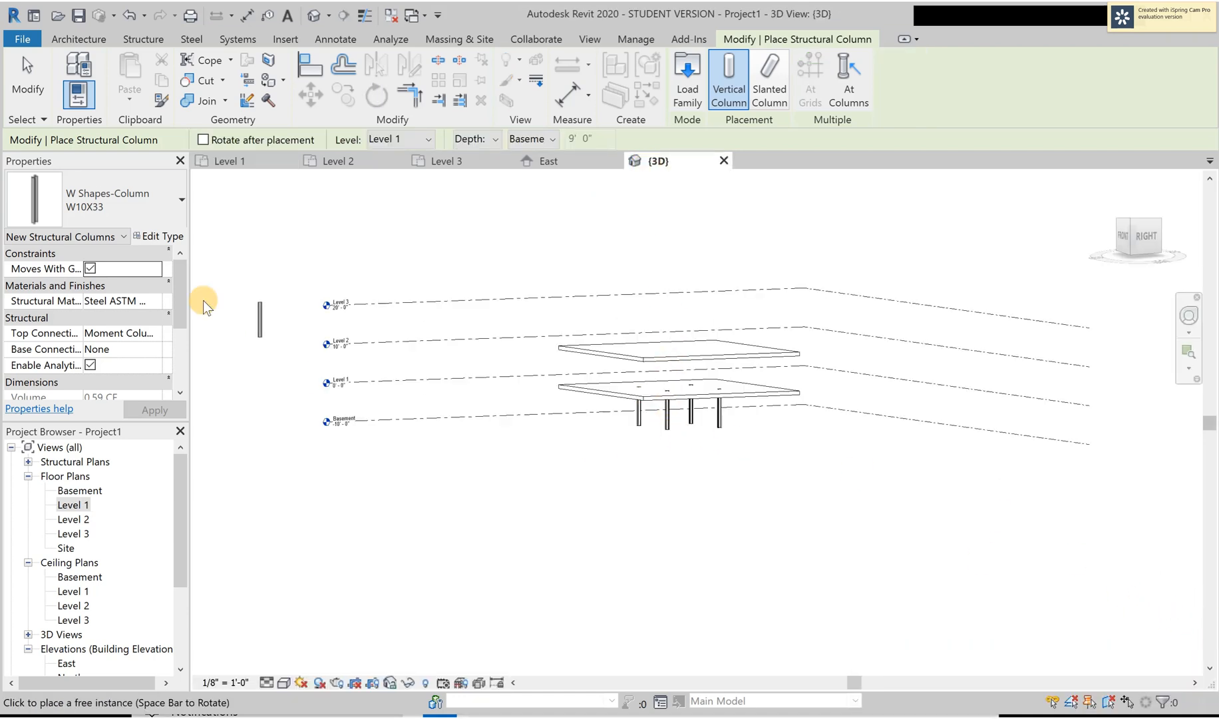
Select the four W10X33 columns in the 3D view and set their Top Level to Level 3
left_click(46, 64)
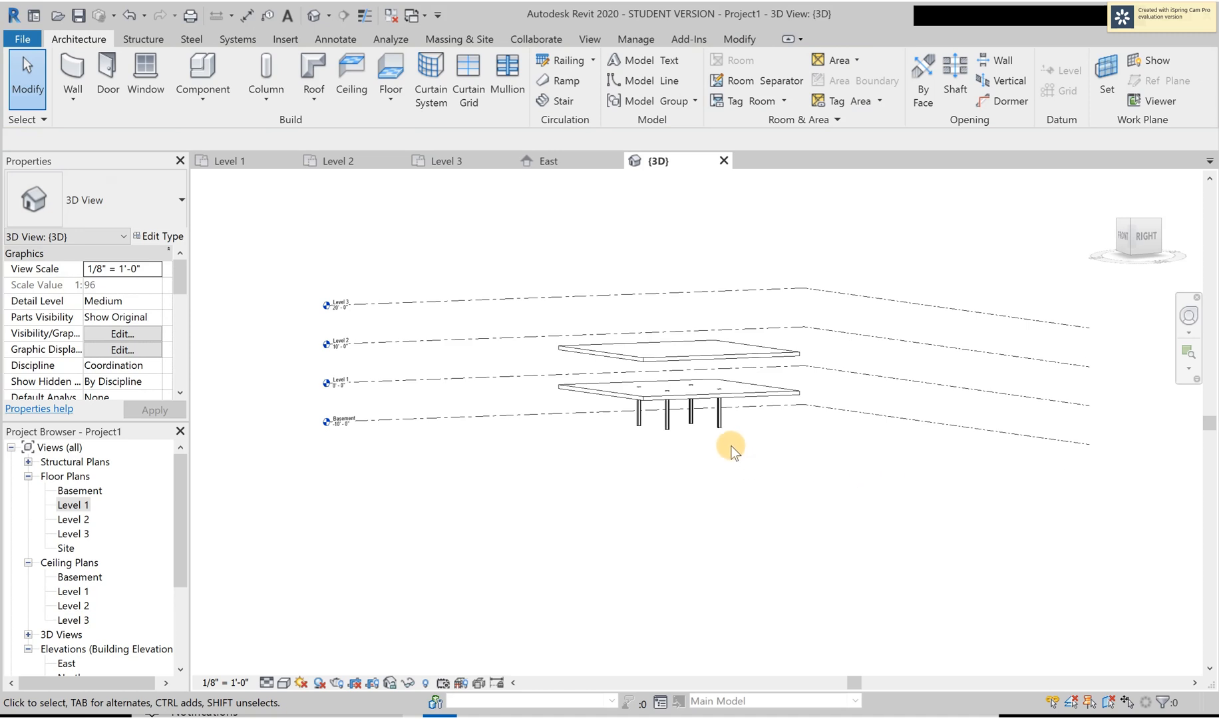
left_click_drag(634, 421, 634, 423)
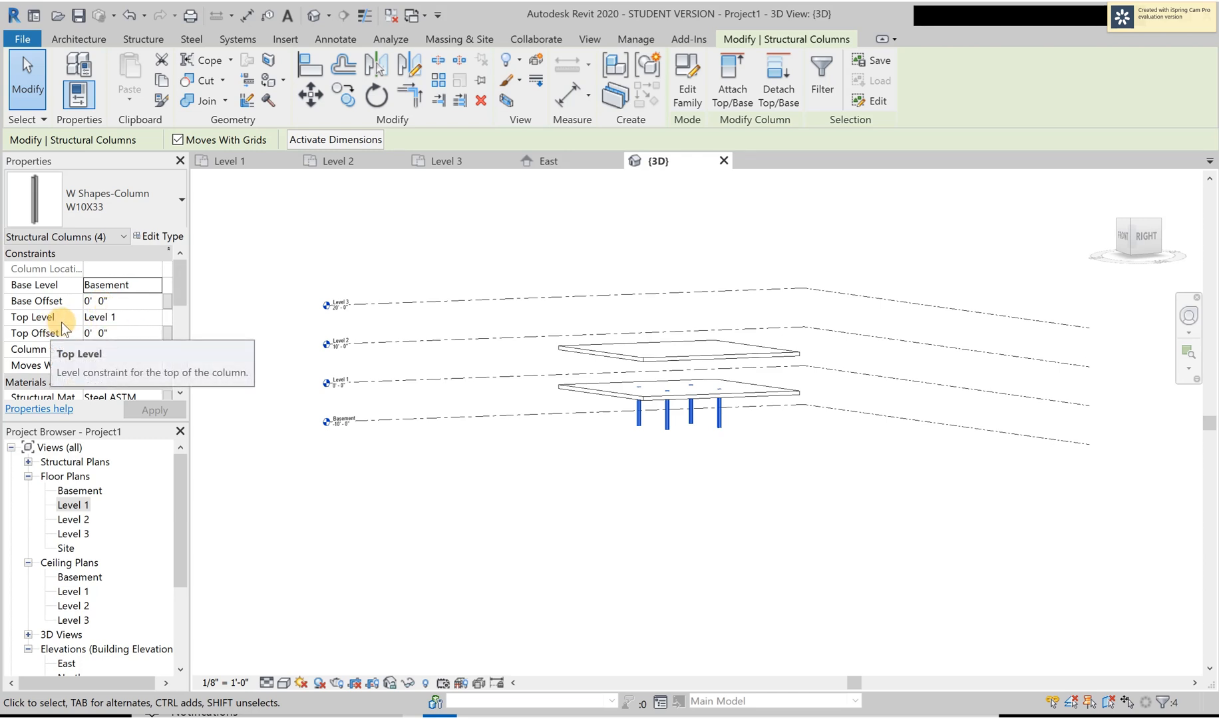
left_click(156, 318)
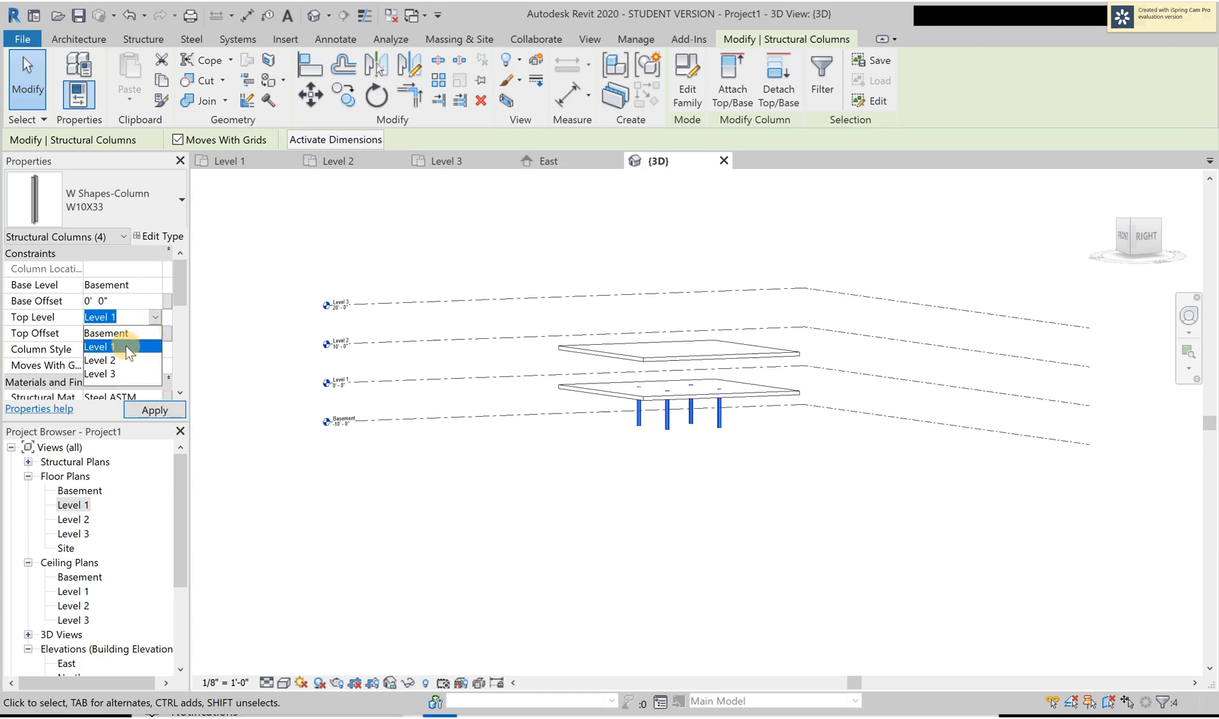
left_click(105, 373)
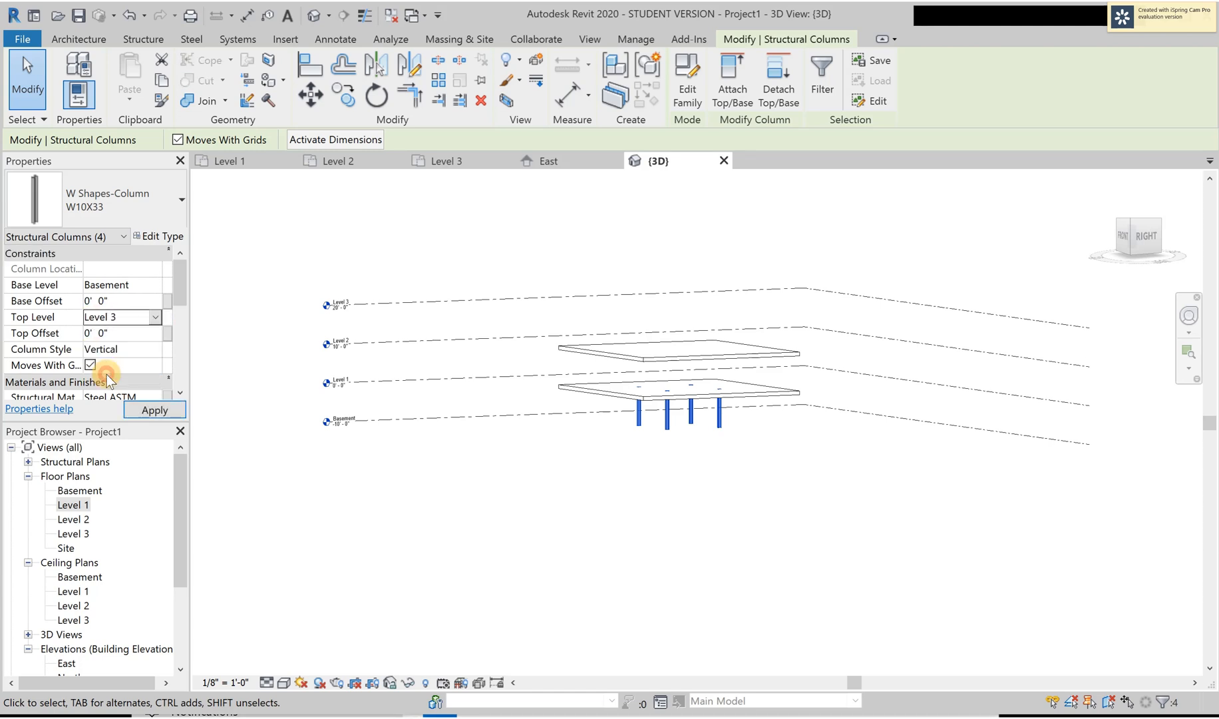
left_click(148, 410)
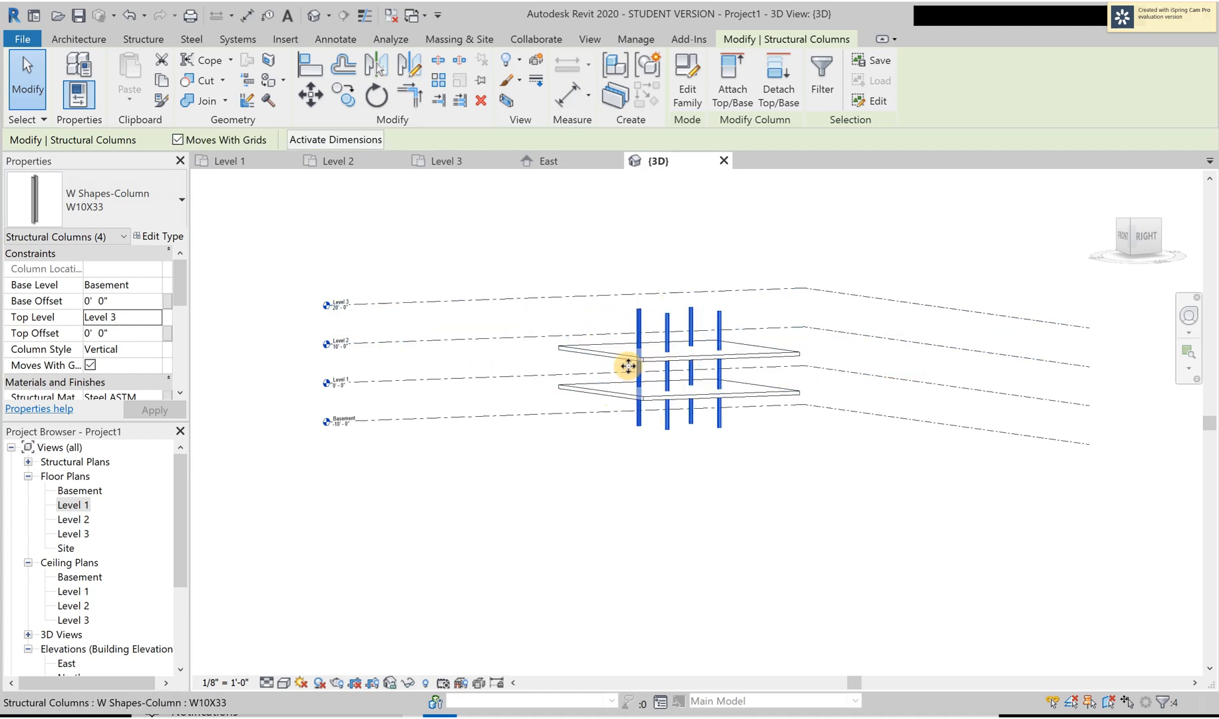
Check the four columns at grid intersections B-2, B-3, C-2 and C-3 in the Level 1 floor plan
left_click(230, 161)
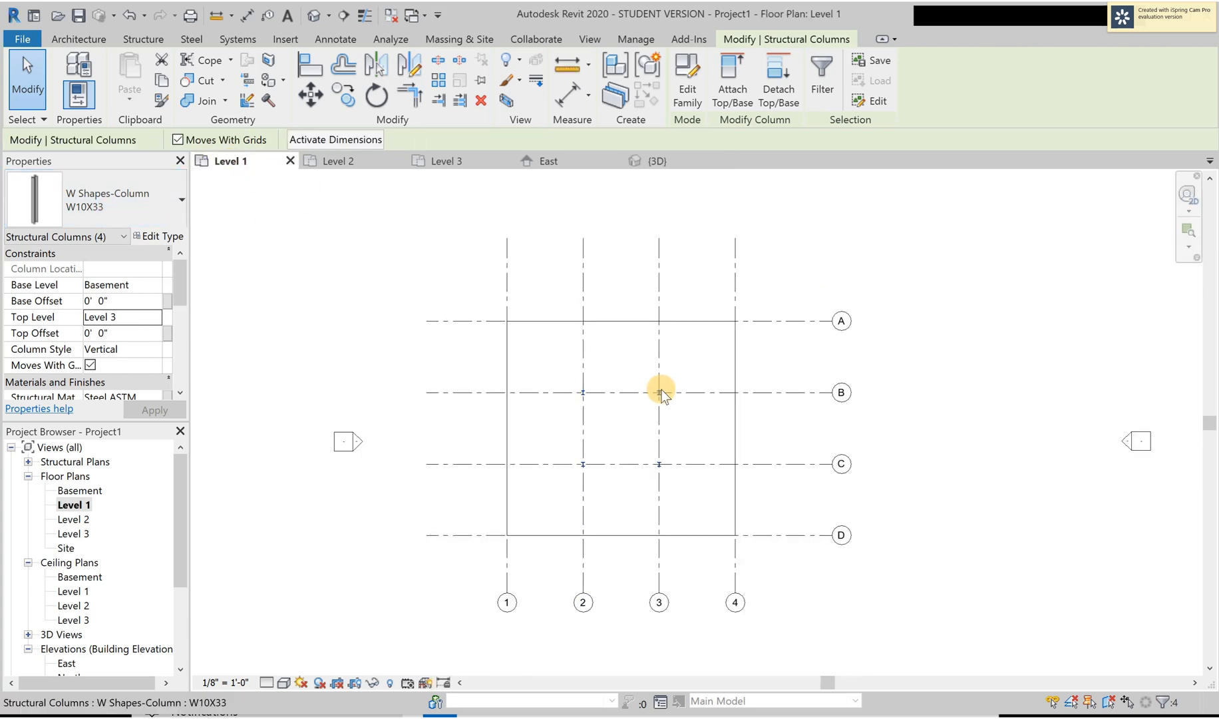
scroll(580, 395, "up", 5)
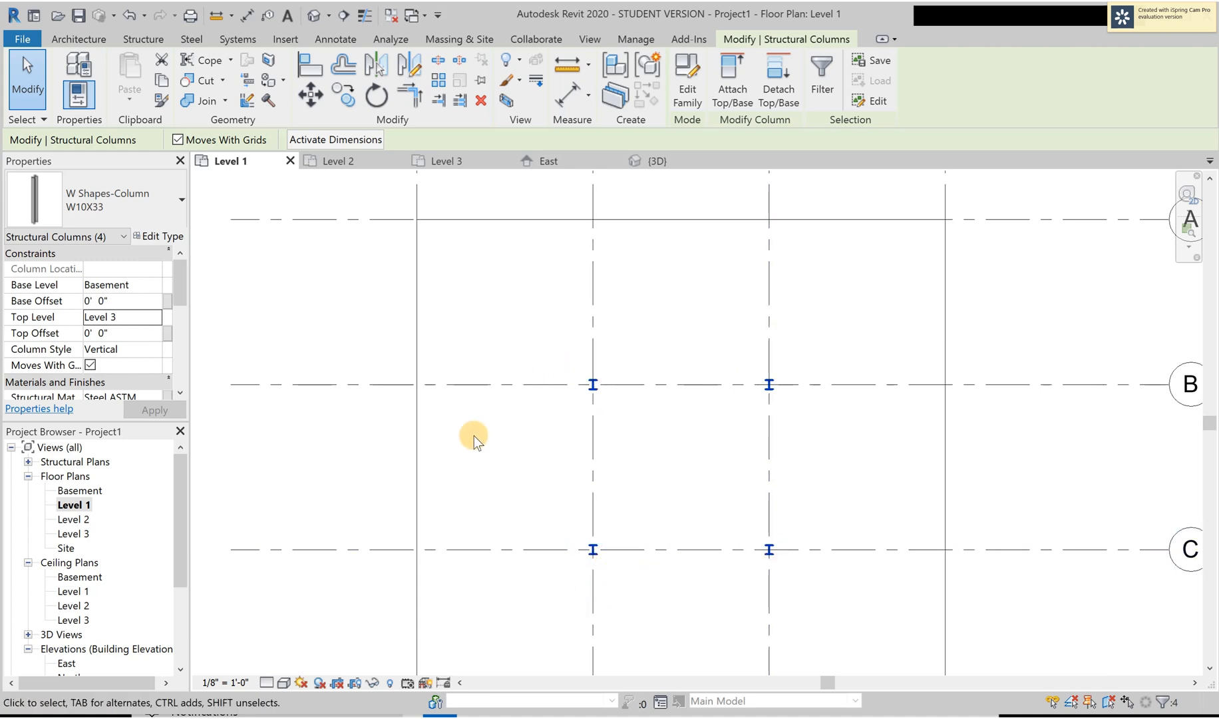
scroll(455, 453, "down", 2)
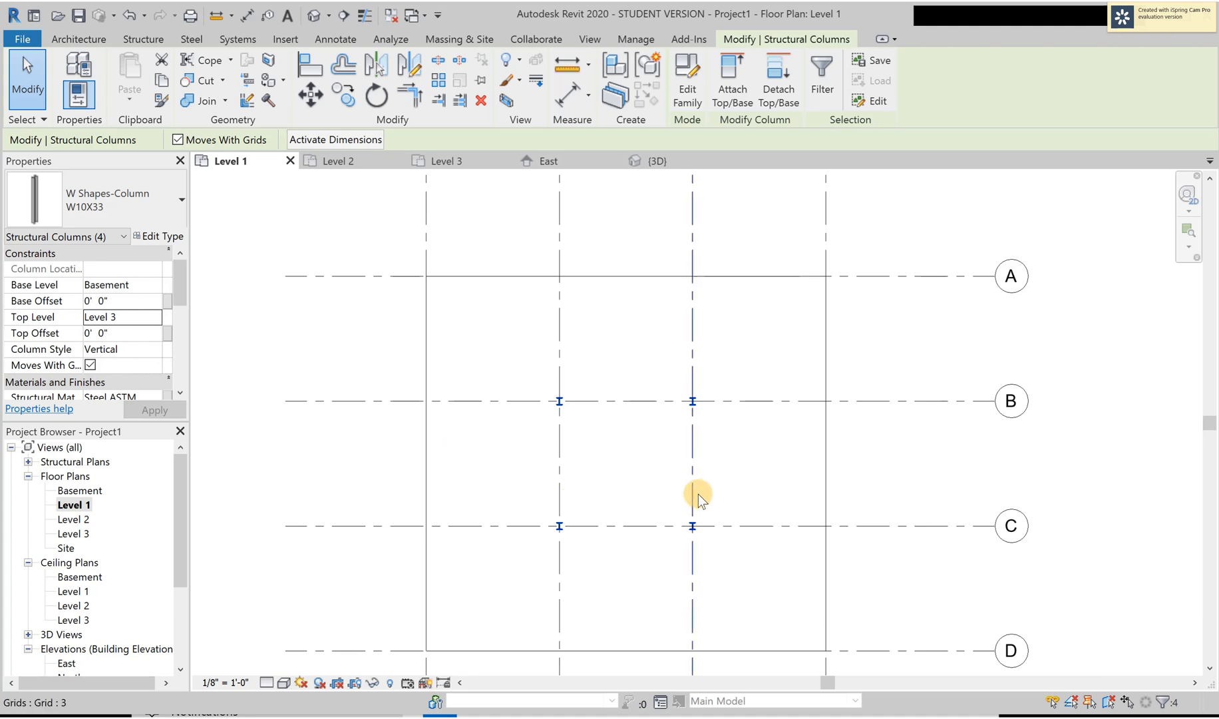